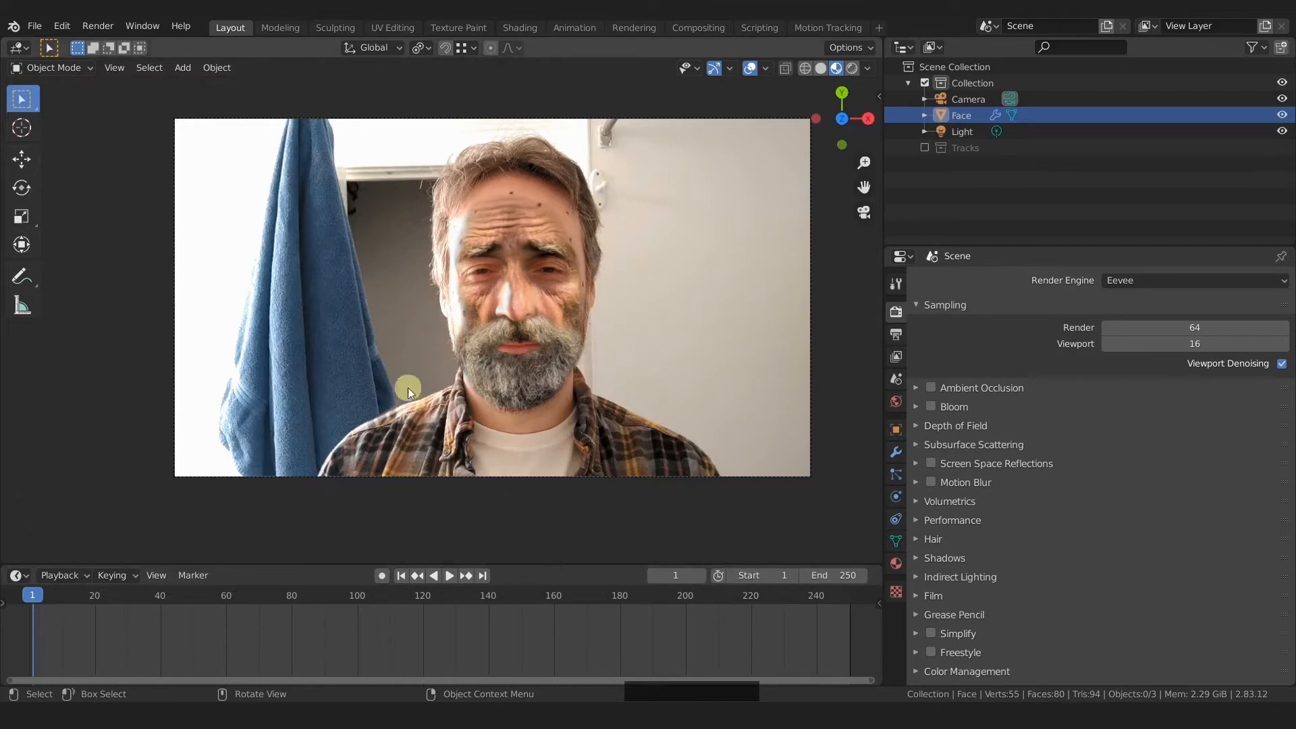
Scrub the timeline to frame 141 to review the aged-face effect, and look over the Motion Tracking workspace.
drag(42, 601, 492, 590)
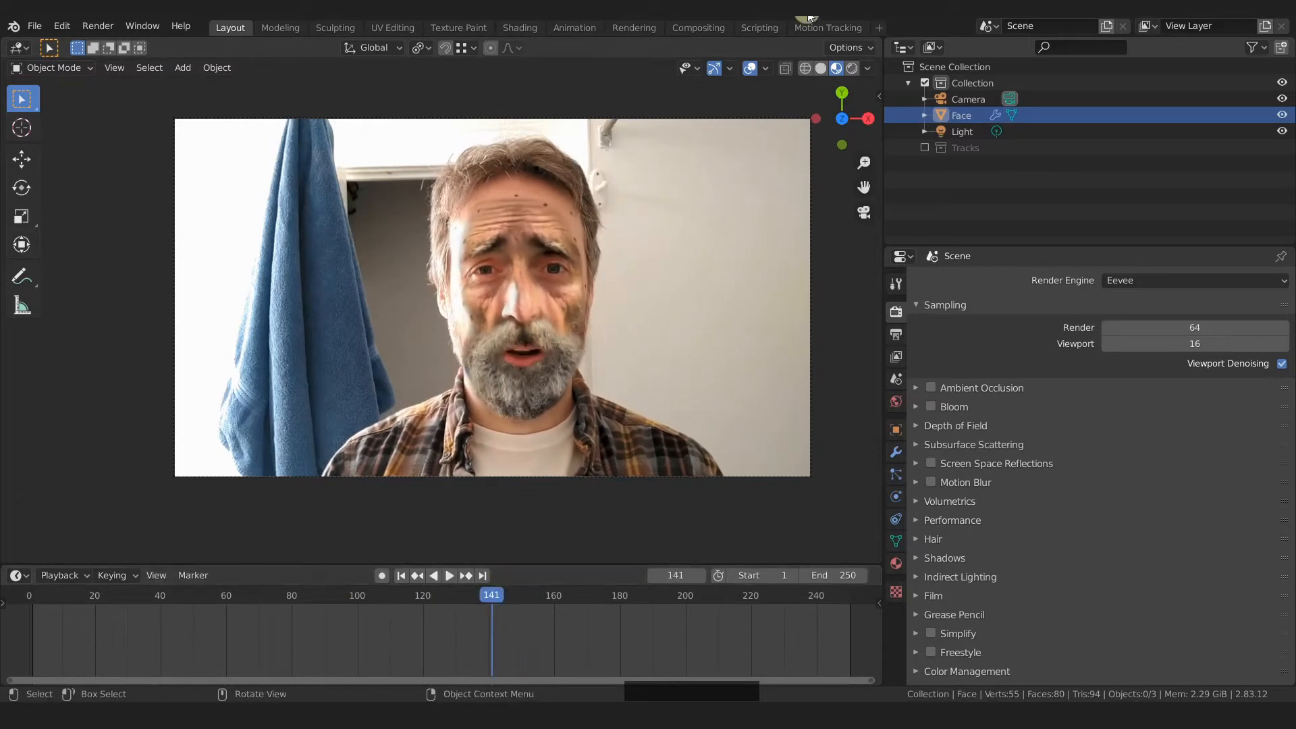
click(828, 27)
drag(500, 545, 422, 533)
click(230, 27)
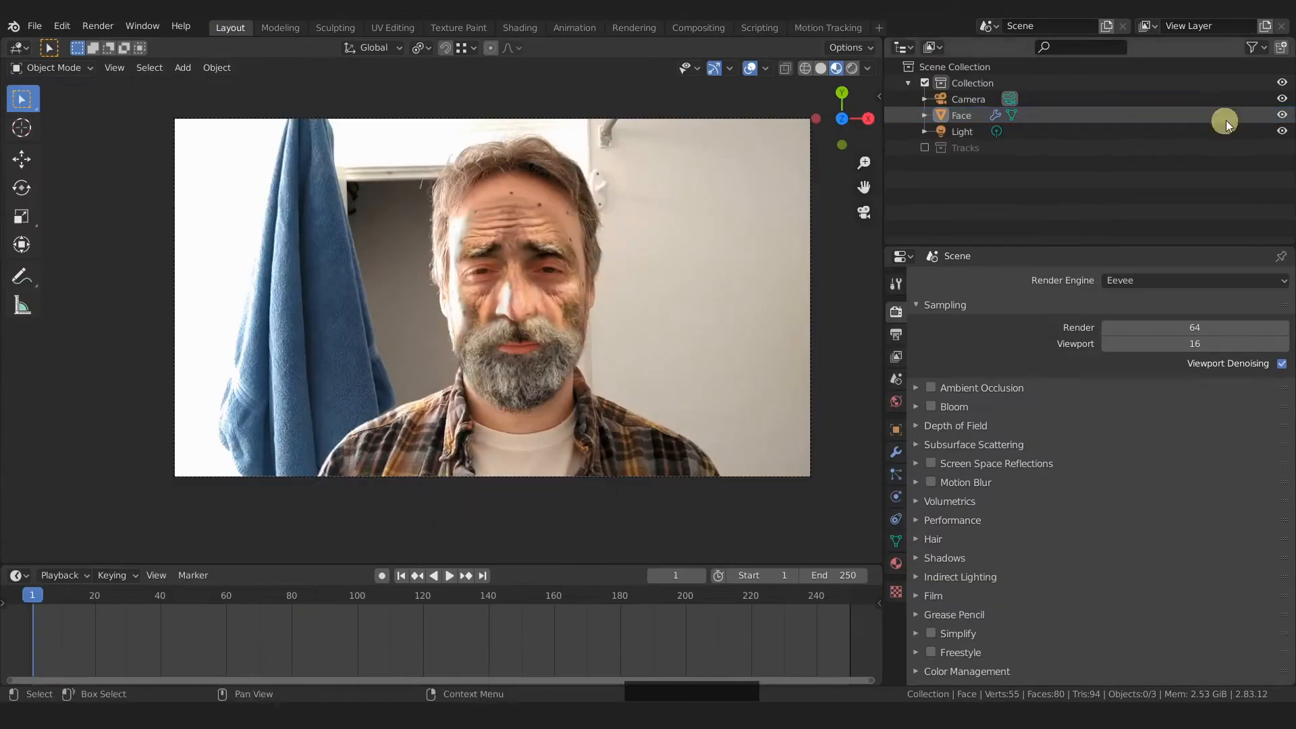
Enable the Tracks collection and scrub to frame 77 with the Face mesh temporarily hidden to check the track empties on the footage.
click(1282, 115)
click(924, 147)
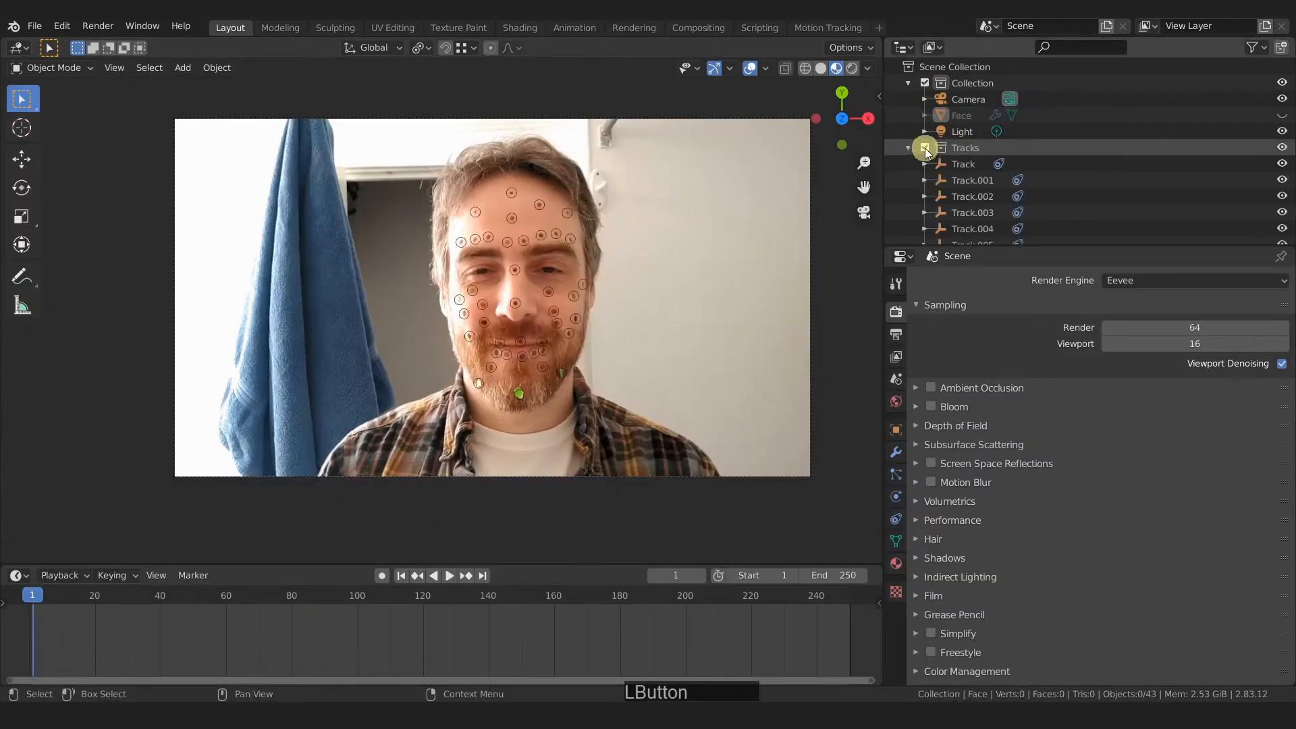
drag(140, 586, 281, 580)
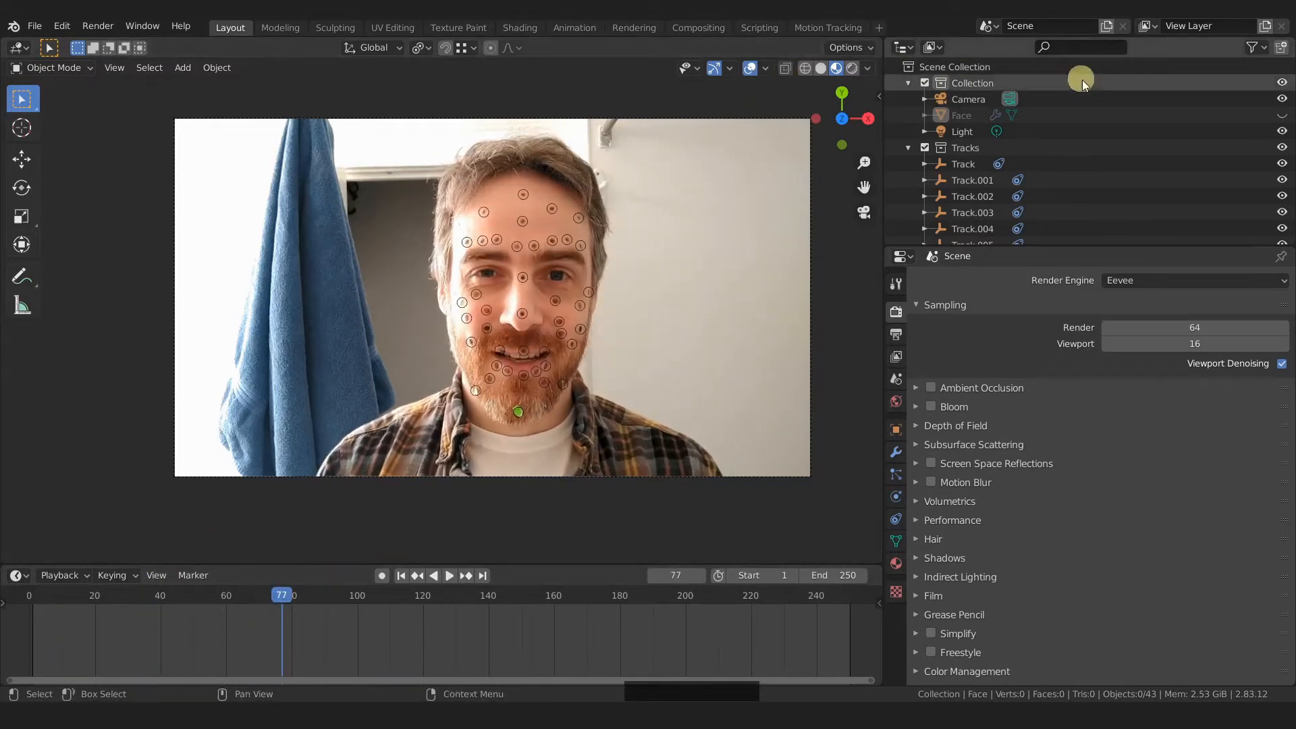
click(1282, 114)
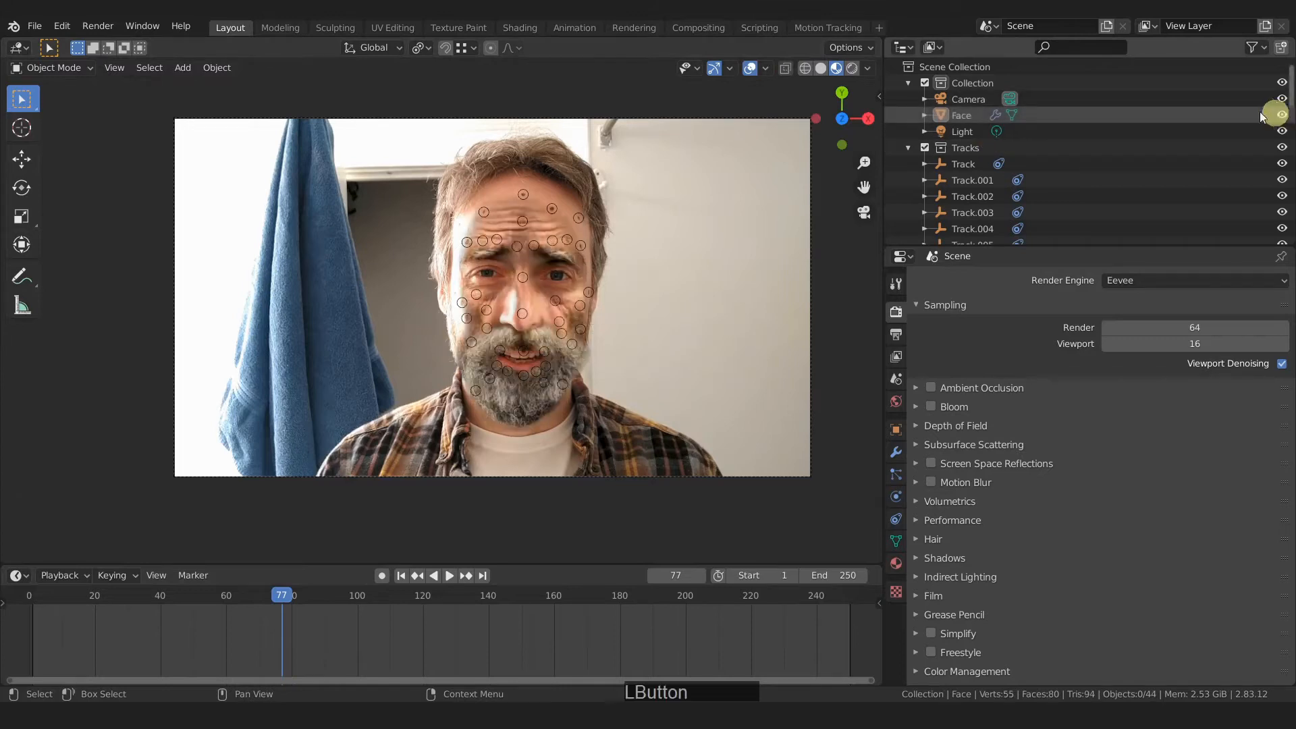
Examine the Face mesh in Solid shading and Edit Mode, scrubbing and playing the timeline to check how its vertices follow the tracks.
click(821, 68)
click(603, 317)
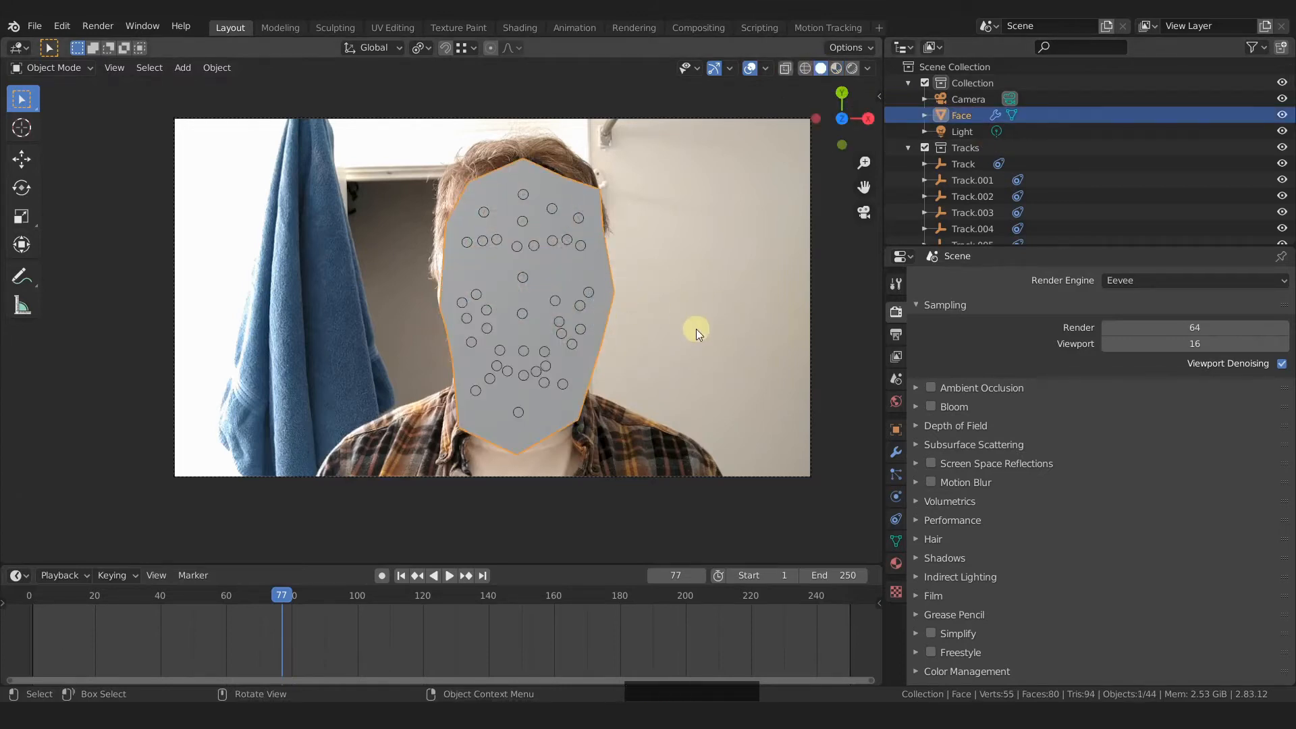
key(Tab)
middle_drag(706, 332, 590, 367)
drag(300, 592, 409, 589)
key(KP_0)
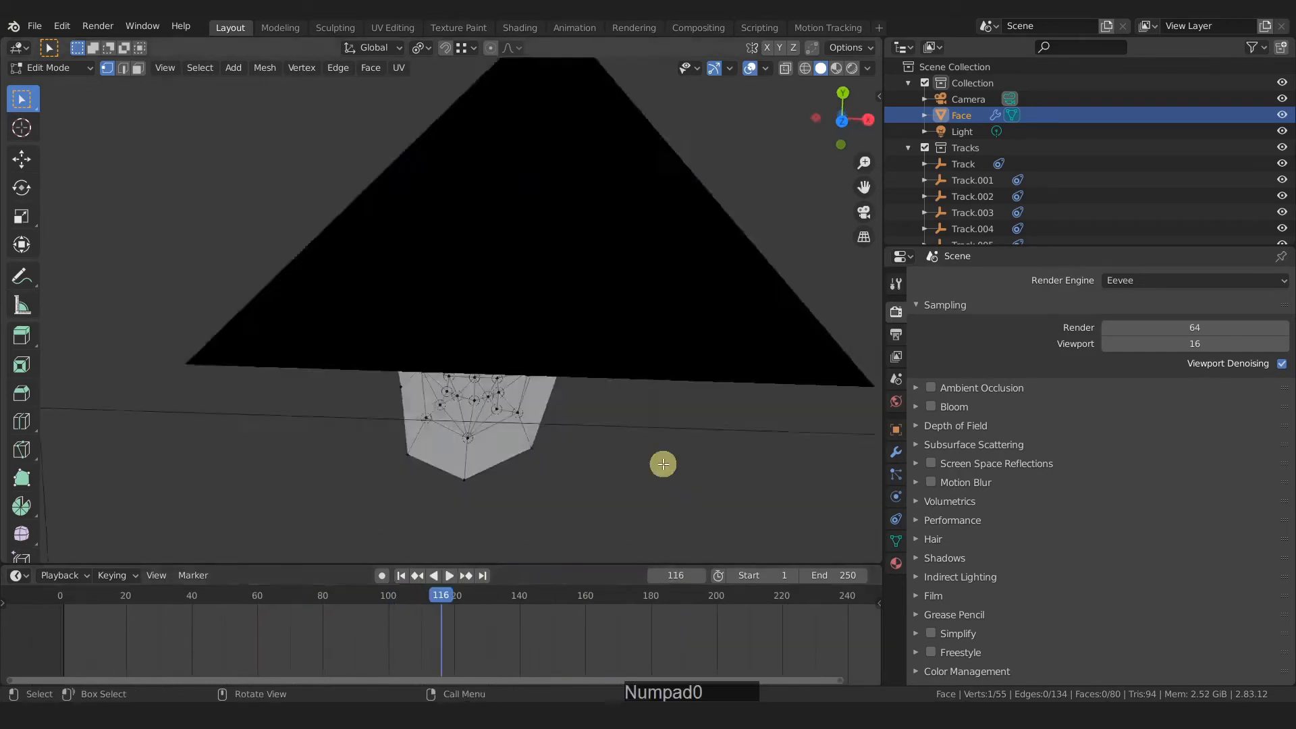
click(332, 589)
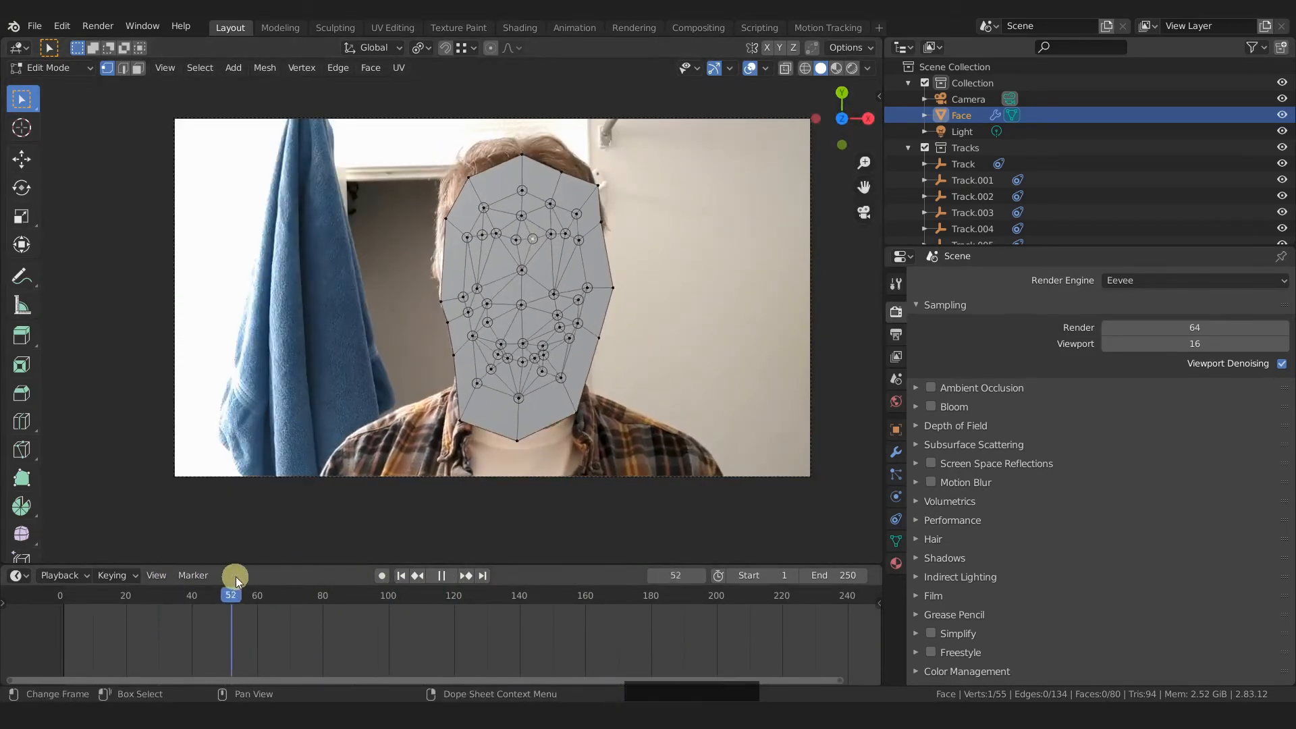
key(space)
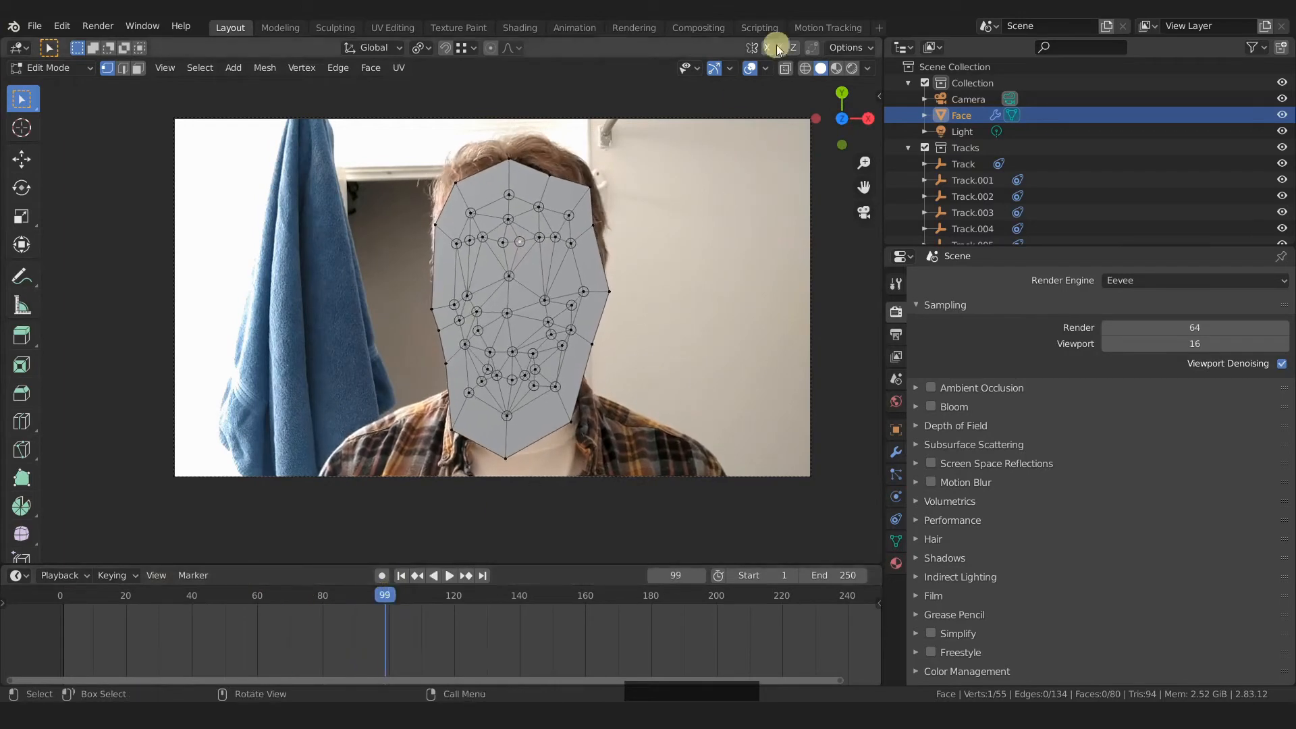
Restore Material Preview shading, go to frame 74, and return to Object Mode with the Face mesh deselected.
click(837, 68)
mouse_move(388, 591)
mouse_down()
mouse_move(670, 573)
mouse_move(618, 588)
mouse_move(303, 586)
mouse_up()
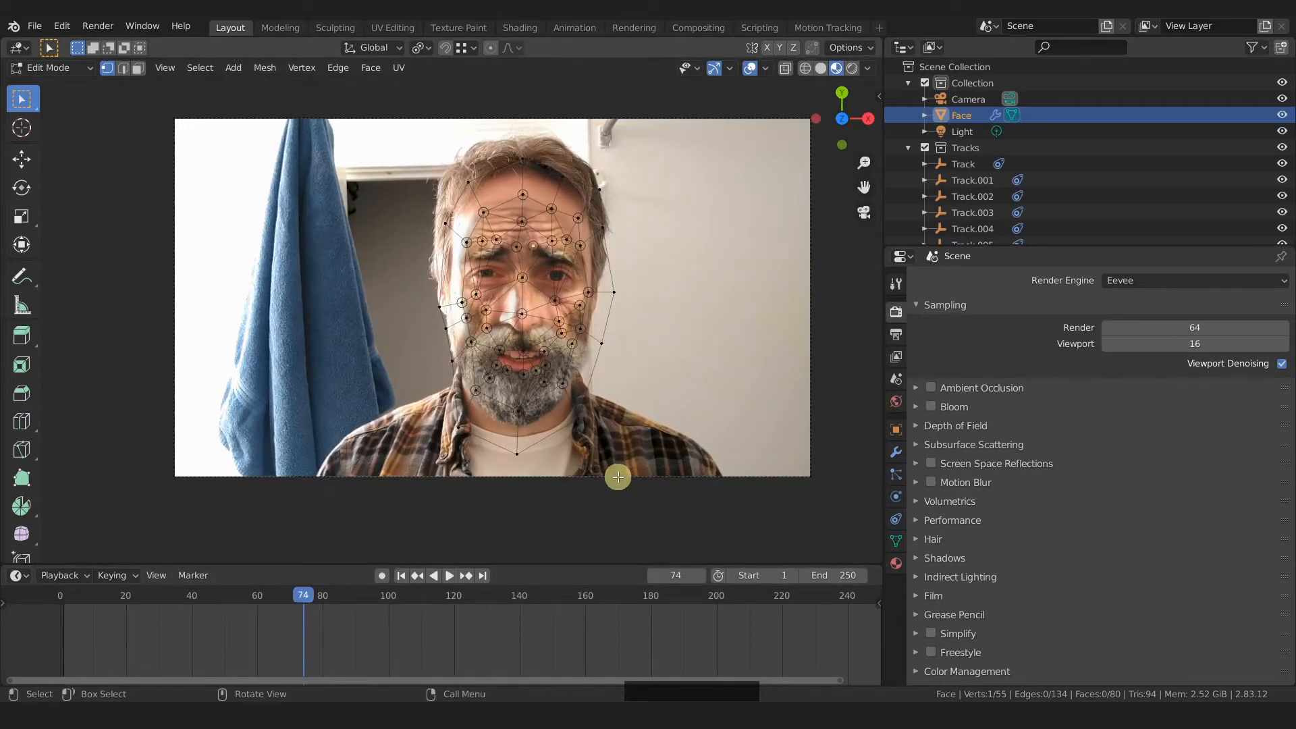
key(Tab)
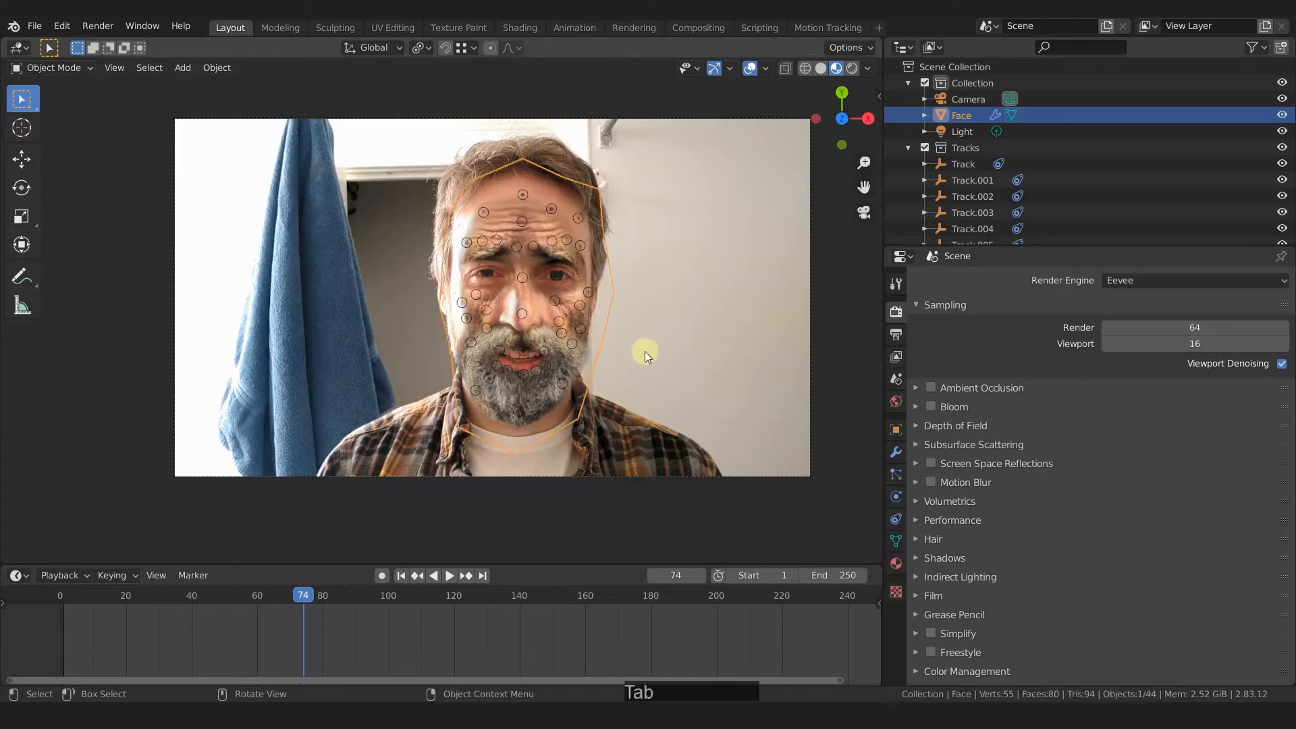
click(699, 309)
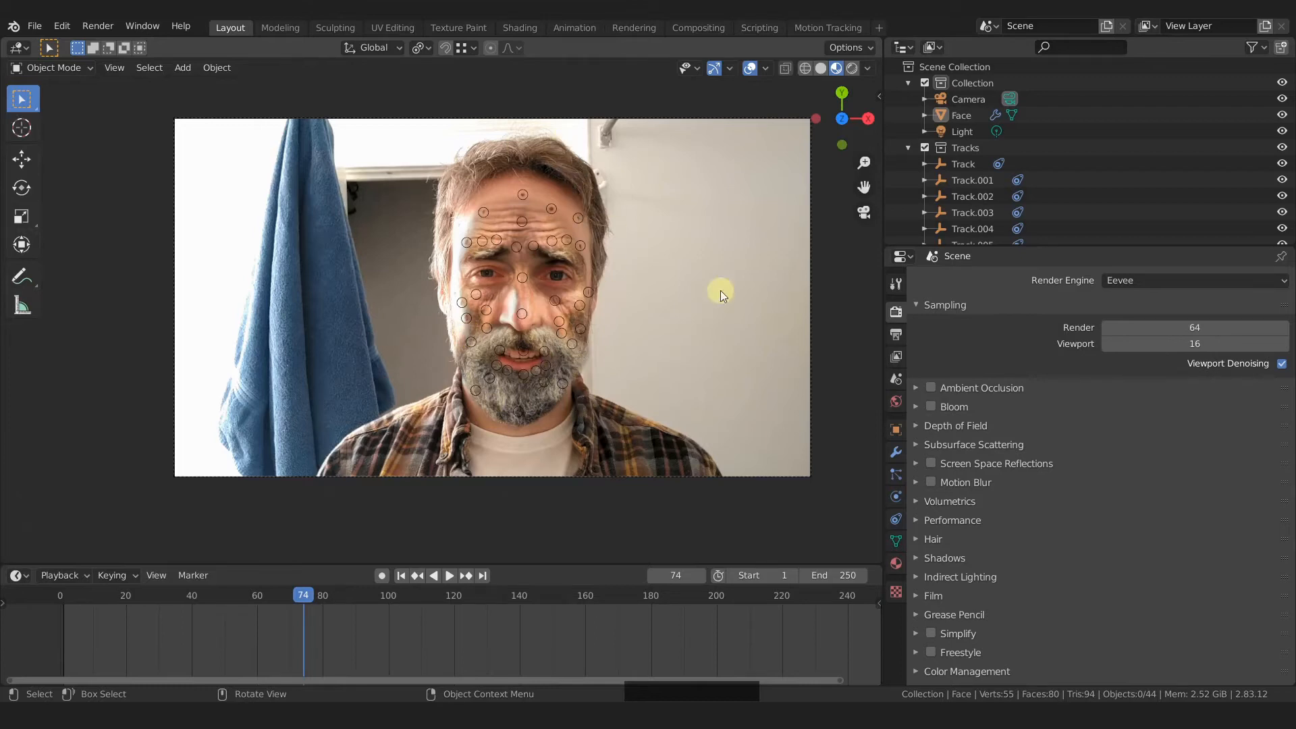
Add a Rendering workspace from the Video Editing presets and rename it Masking.
click(880, 30)
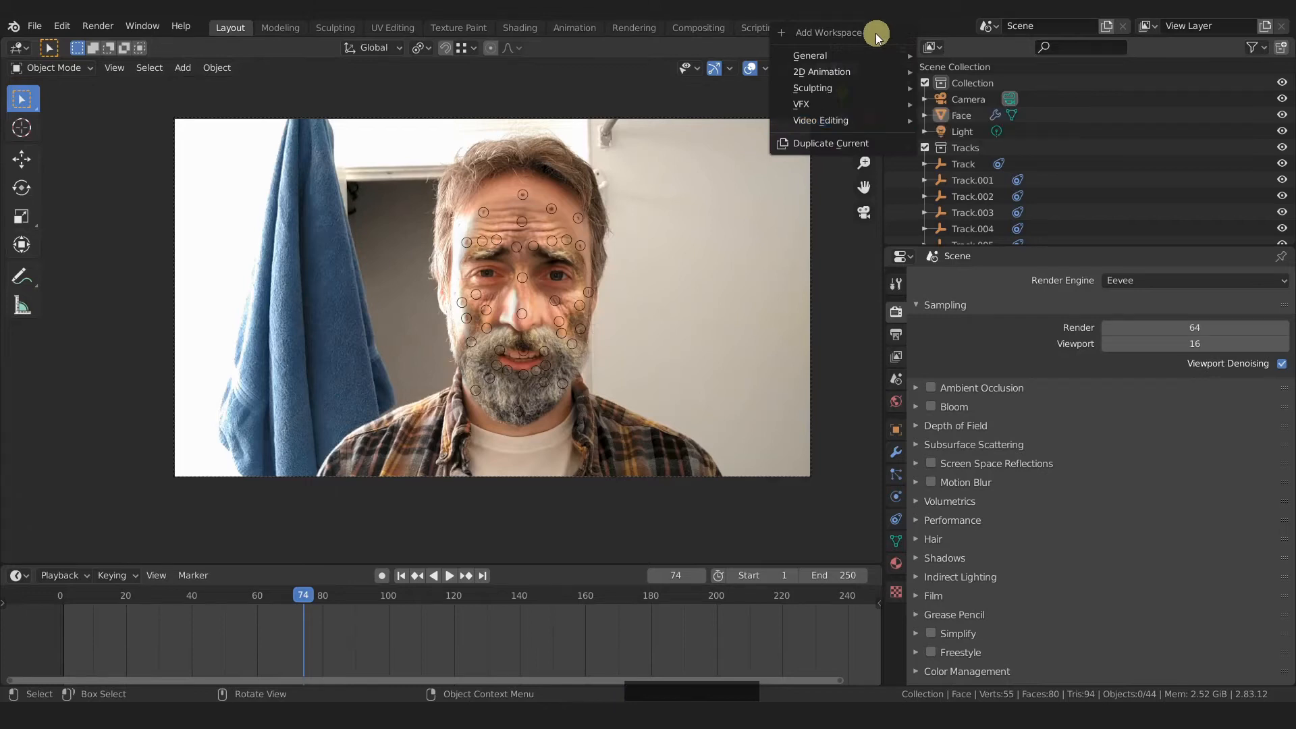
mouse_move(834, 106)
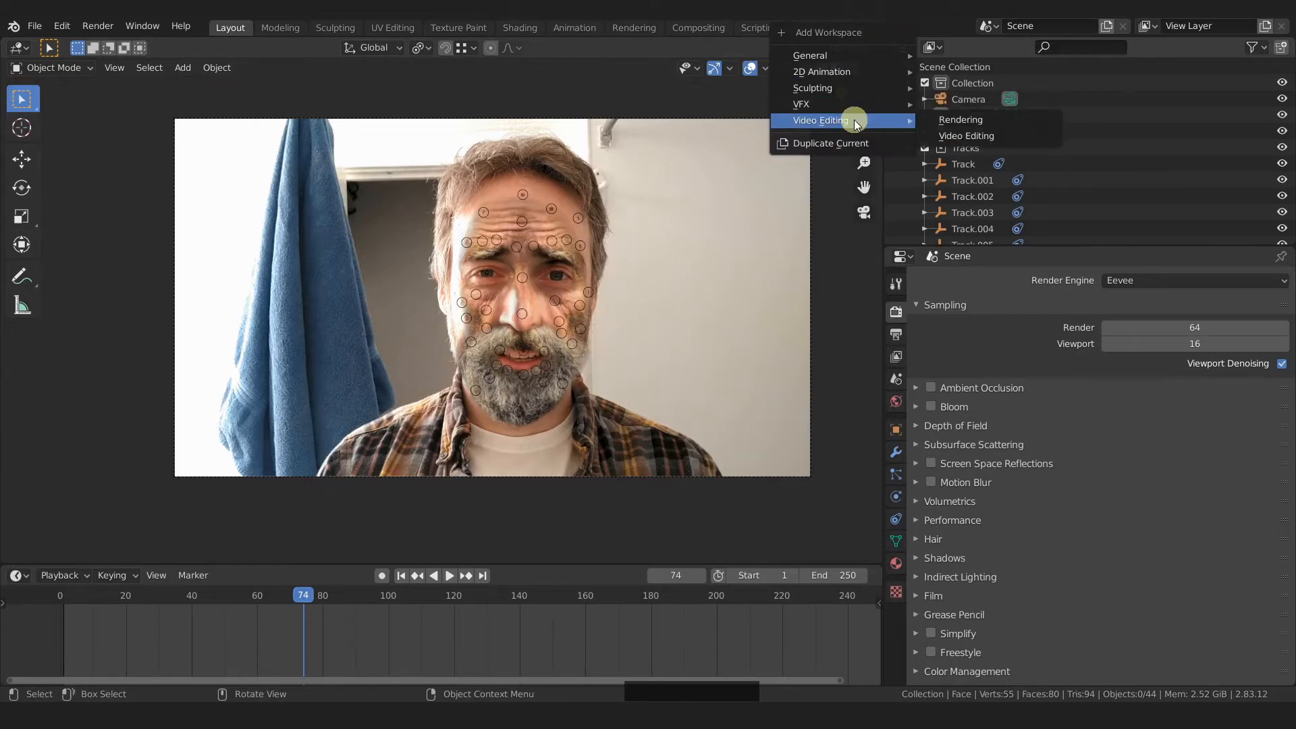
click(953, 123)
double_click(910, 29)
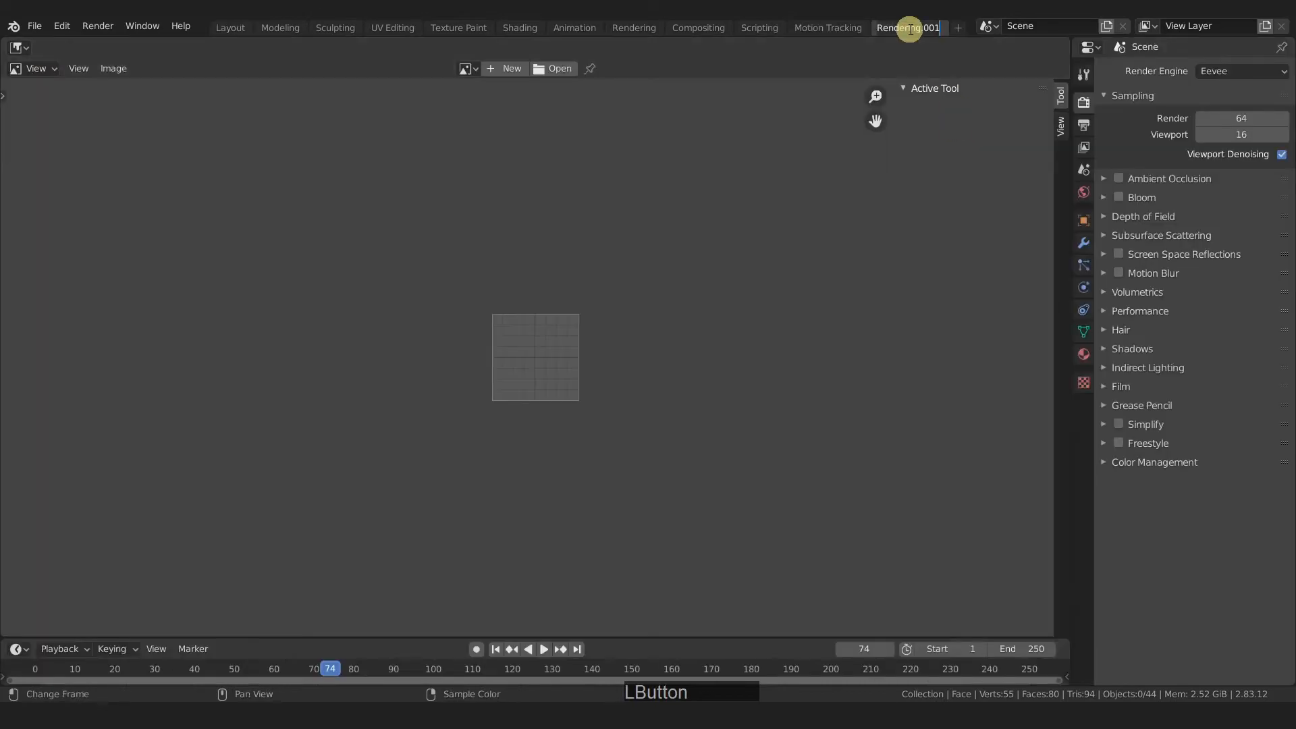
text(Masking)
key(Return)
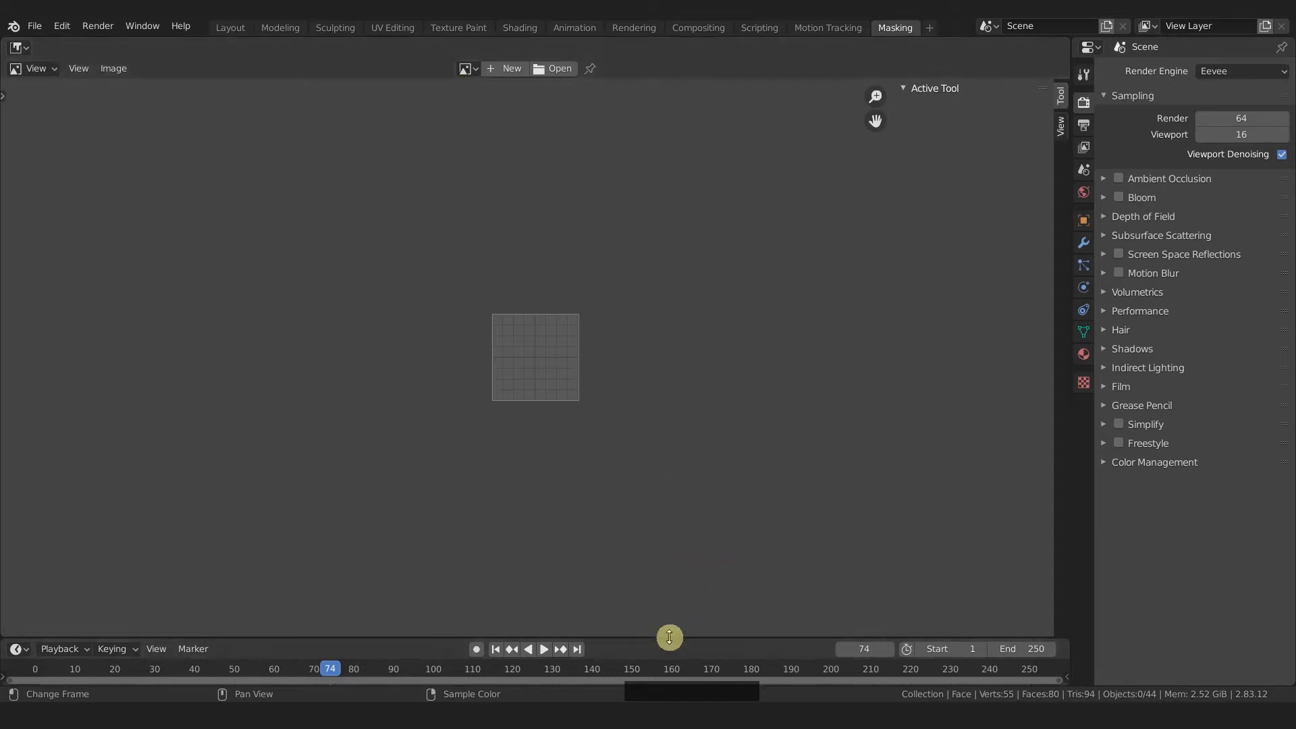
Enlarge the timeline, then split the image area horizontally and make its lower half a Compositor.
drag(666, 636, 690, 582)
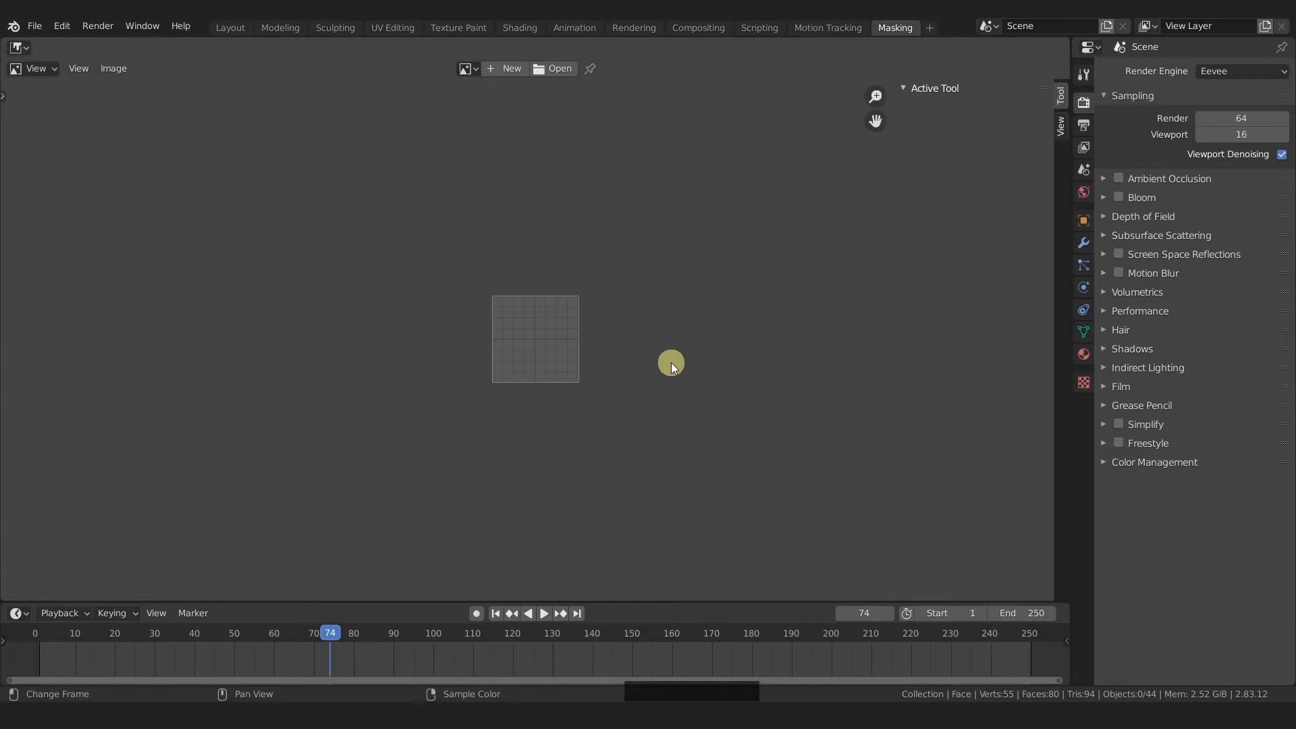
drag(9, 601, 76, 367)
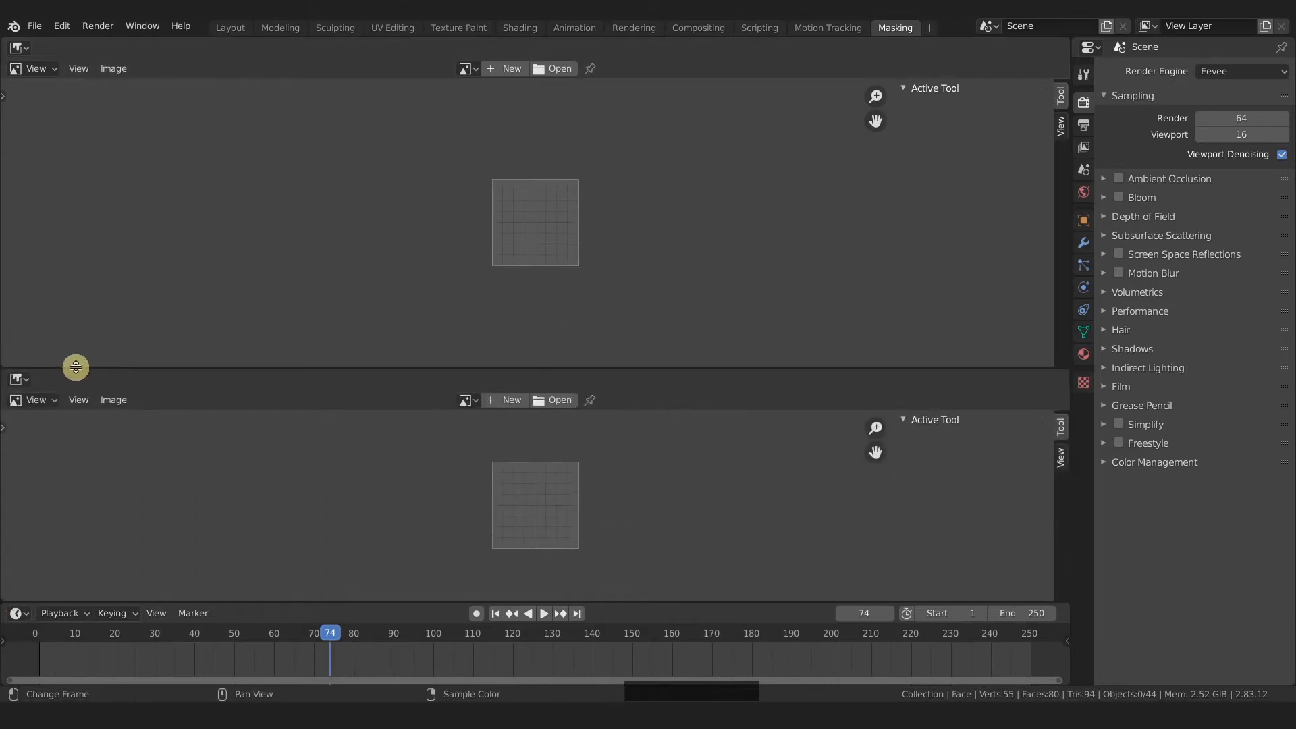
click(51, 403)
click(17, 385)
click(18, 384)
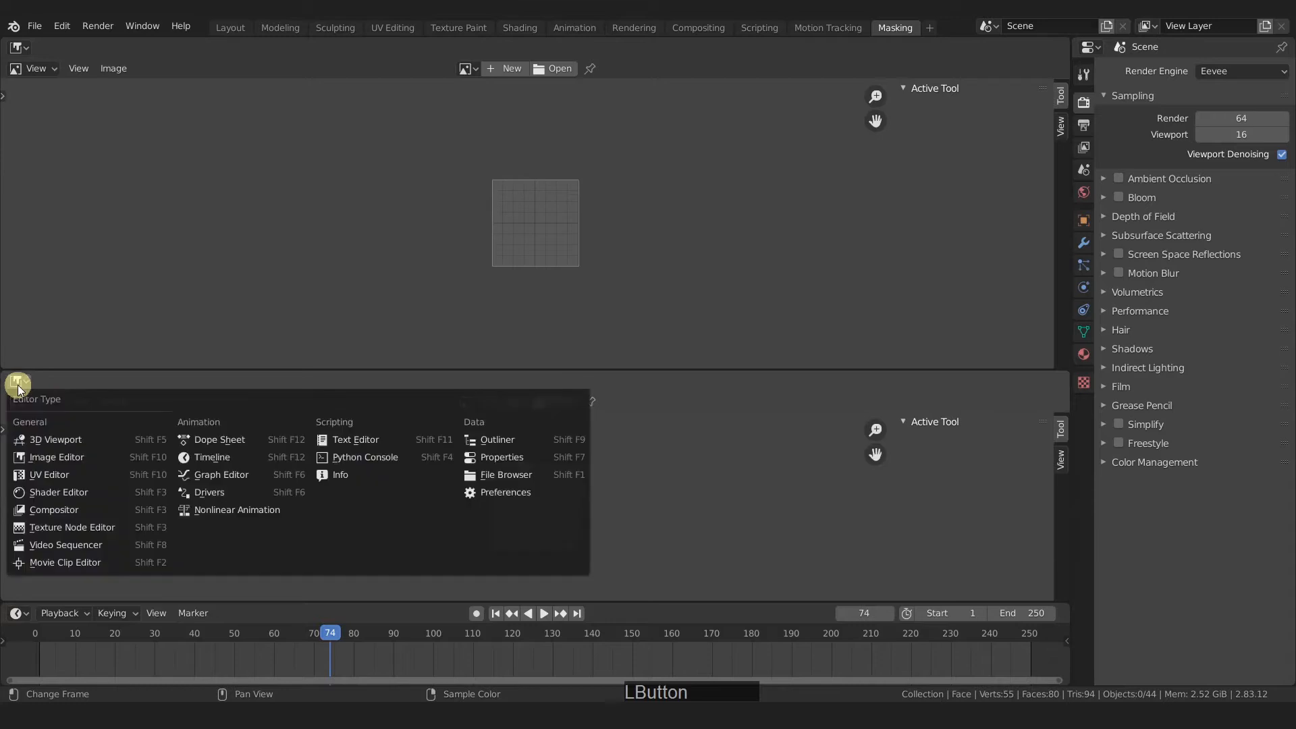
click(58, 509)
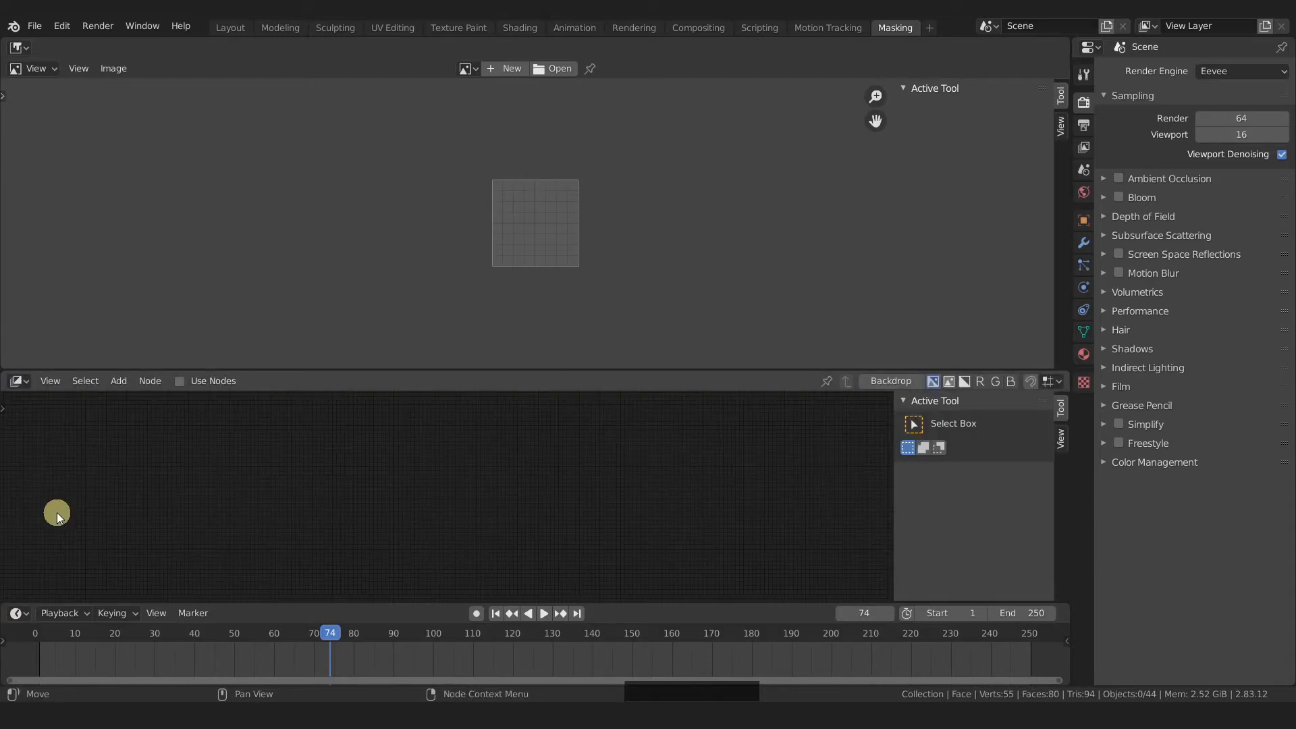
Split the upper area vertically into a Movie Clip Editor in Mask mode with its toolbar hidden and an Image Editor.
drag(1066, 42, 513, 57)
click(18, 48)
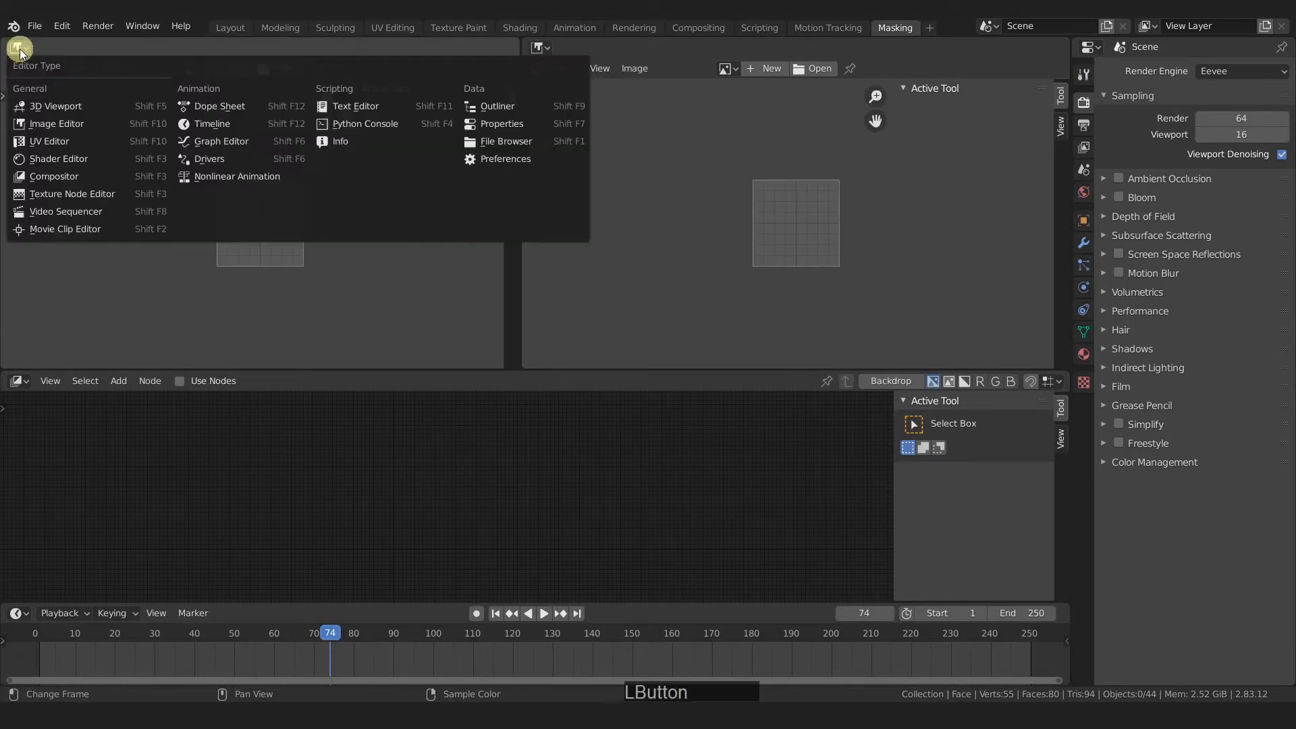
click(74, 228)
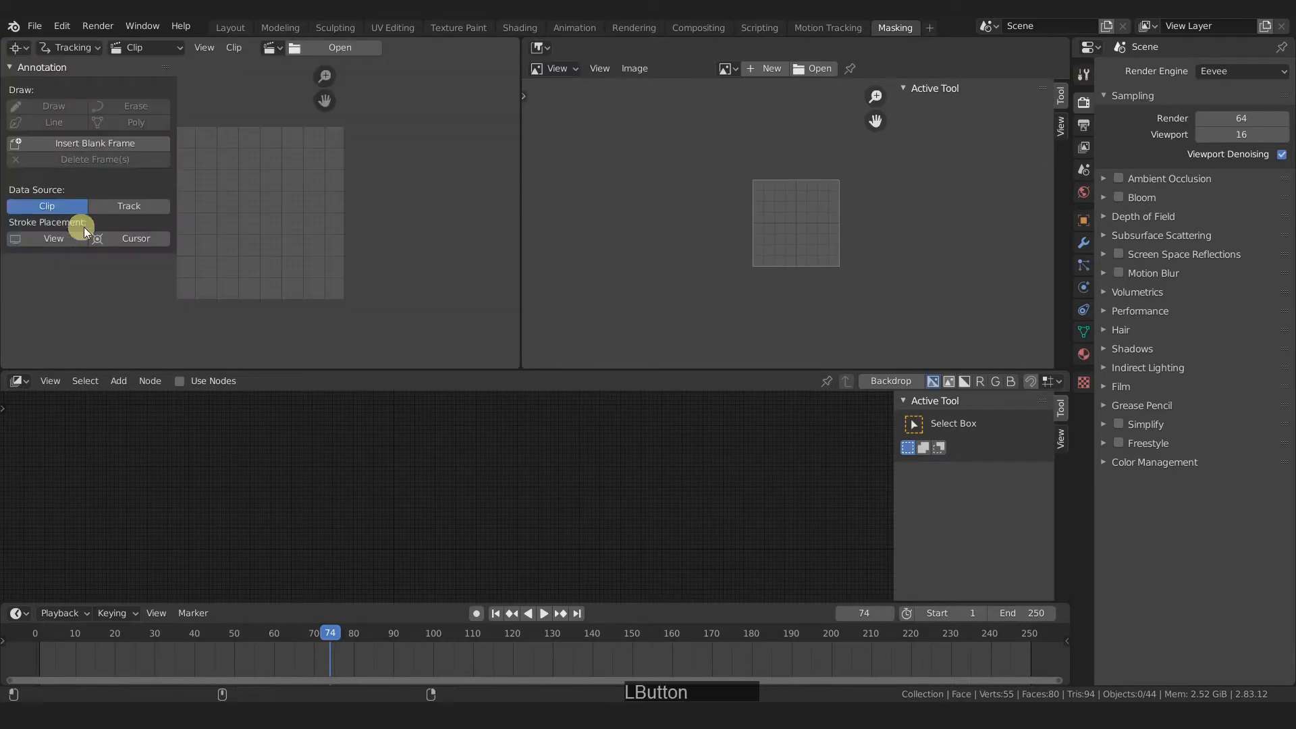
click(68, 47)
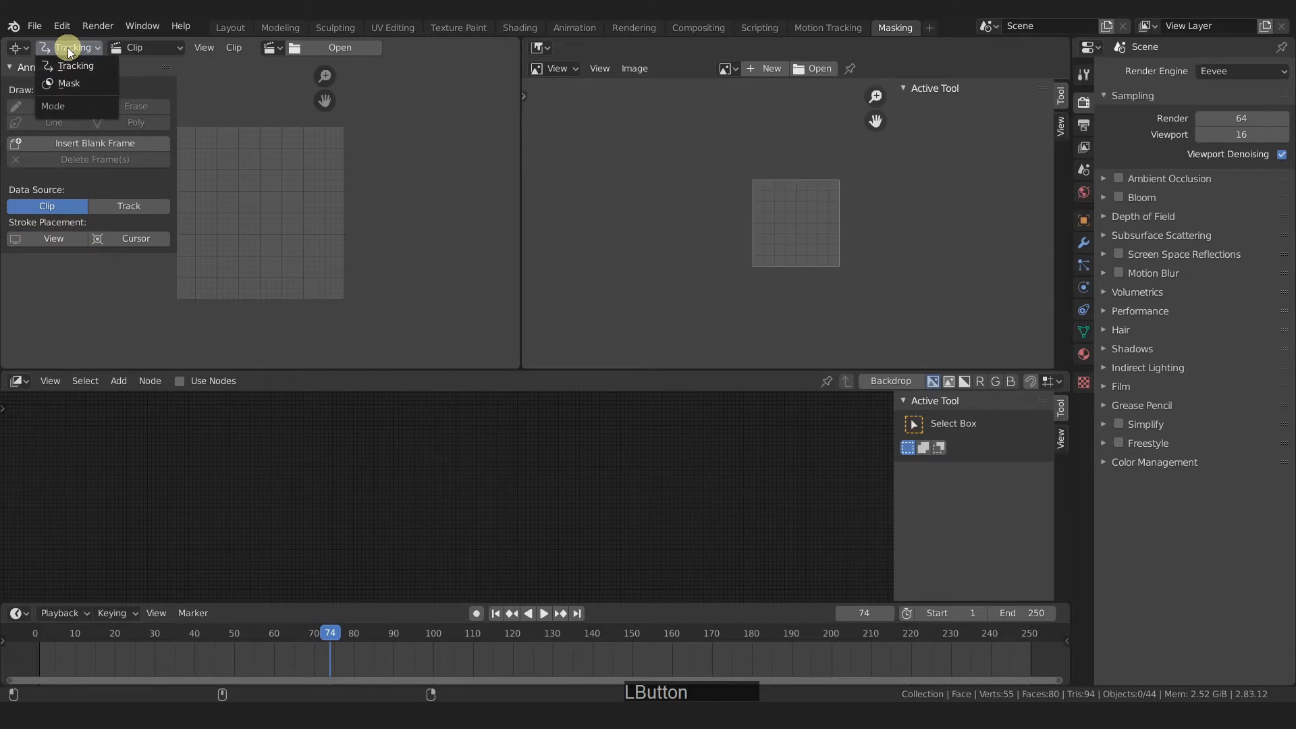
click(71, 83)
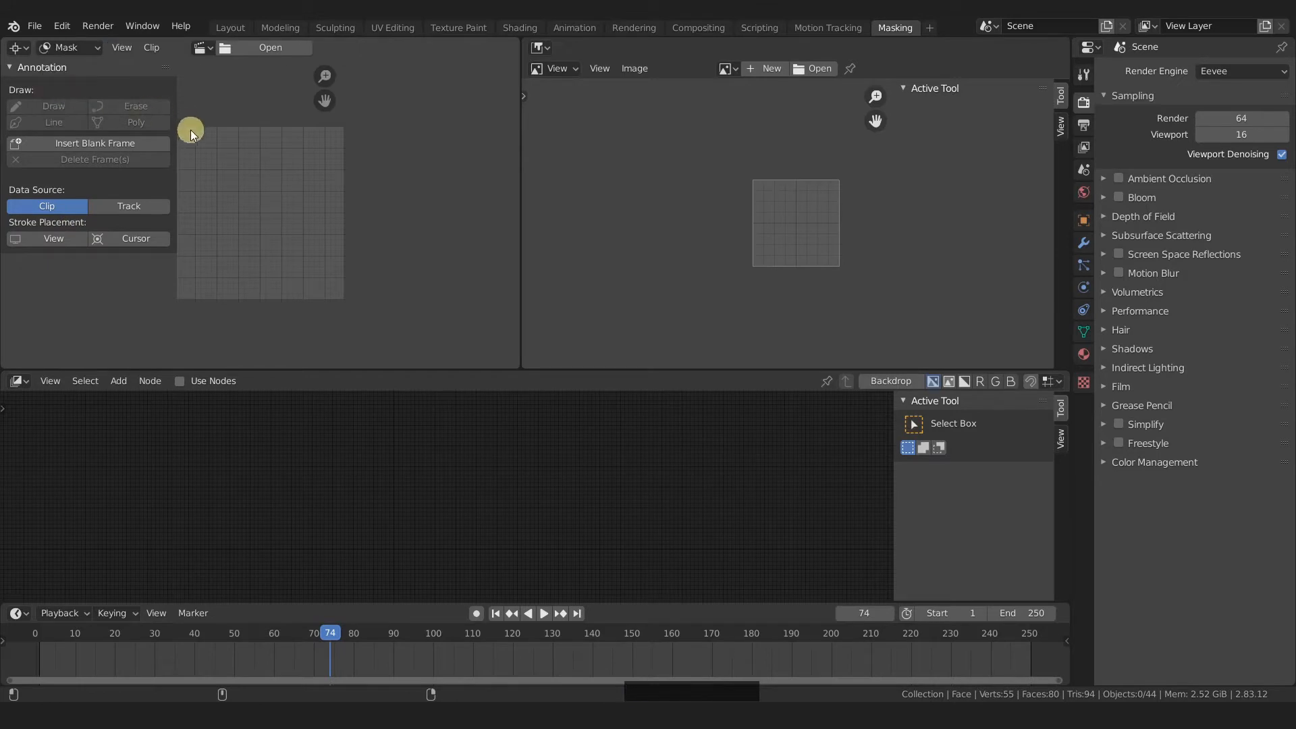
key(t)
mouse_move(265, 176)
middle_down()
mouse_move(301, 204)
mouse_move(269, 200)
middle_up()
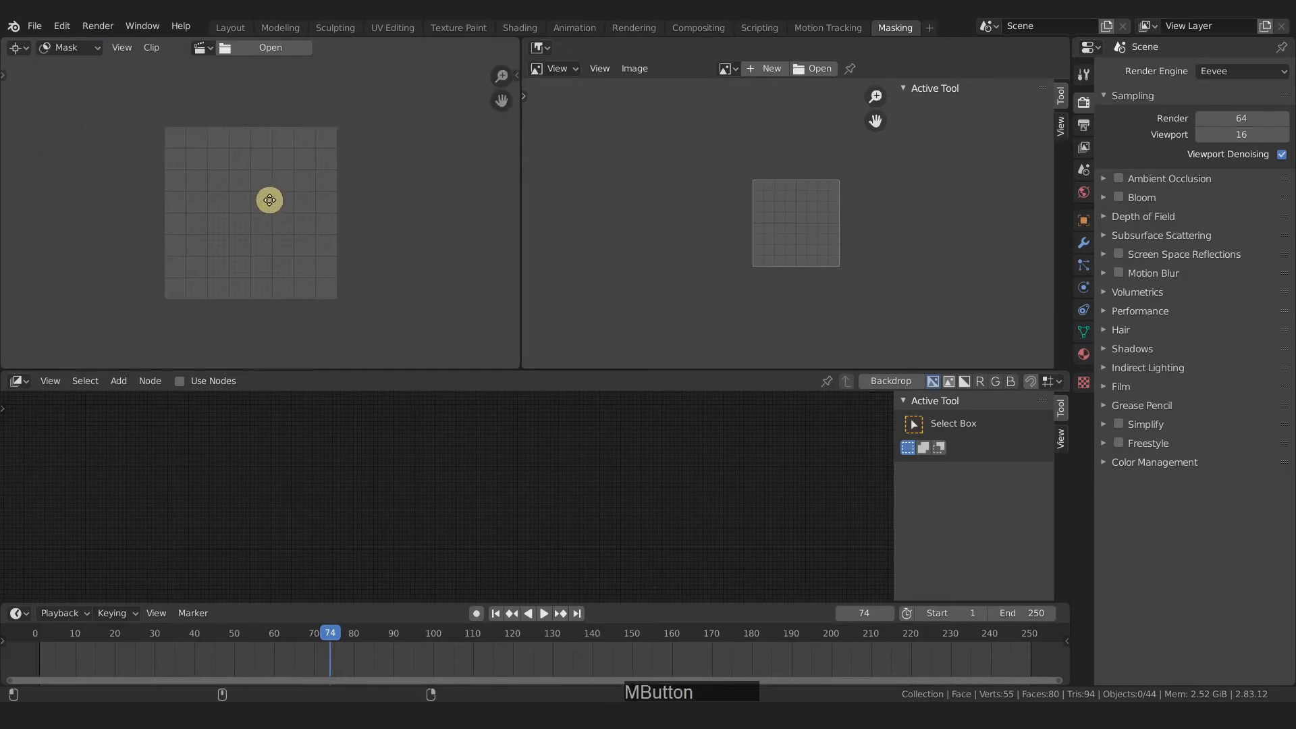
click(543, 49)
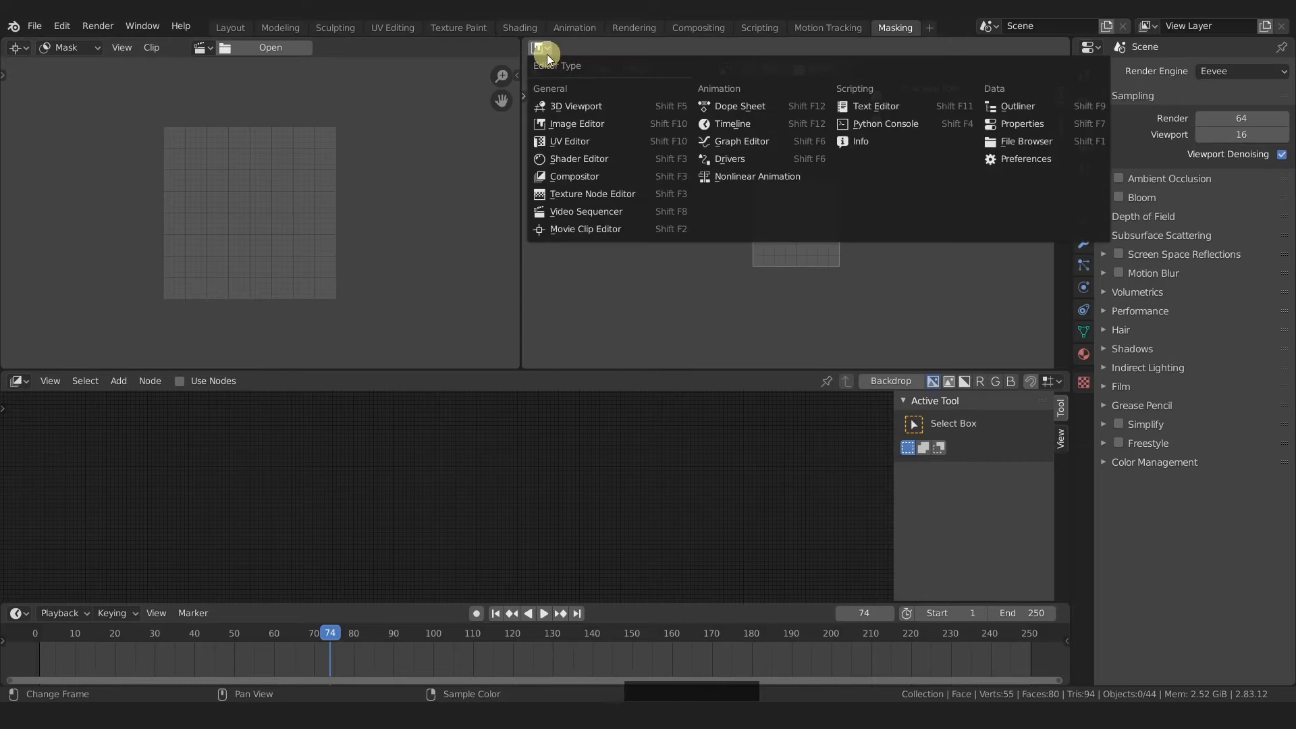
click(574, 127)
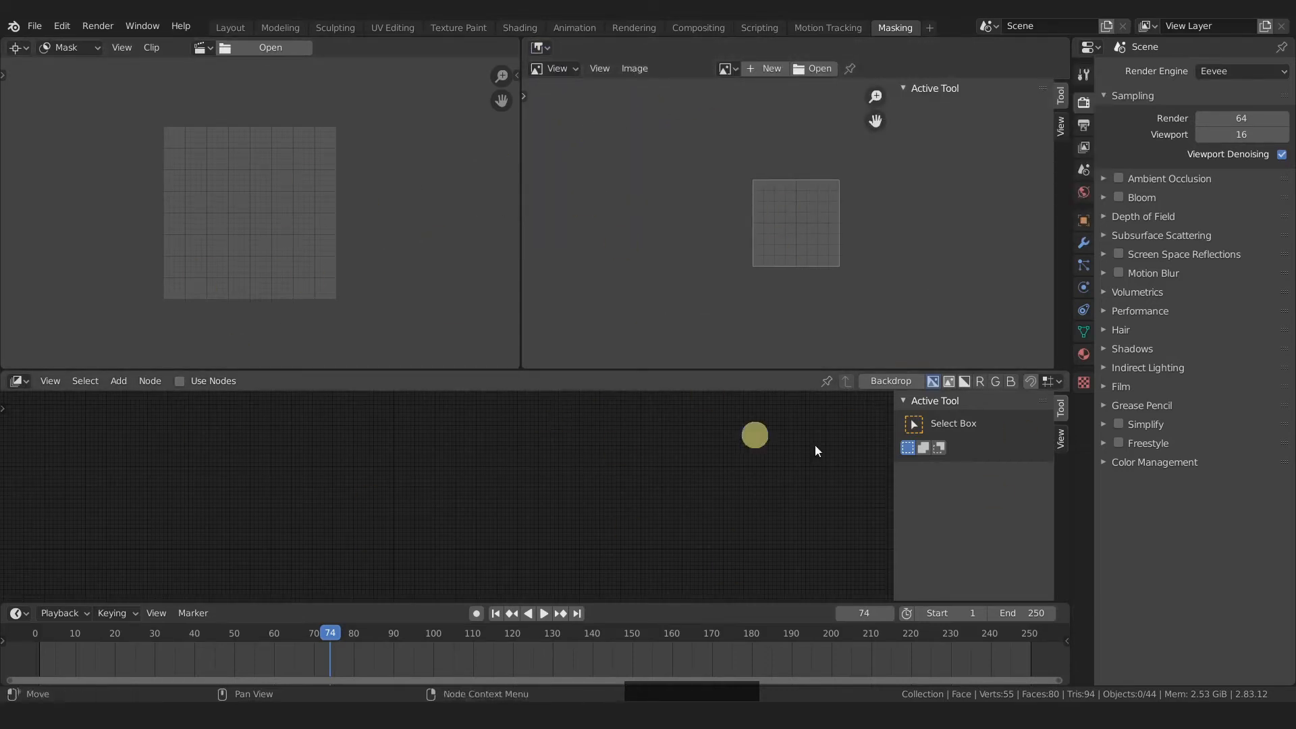
Hide the compositor's sidebar, enable Use Nodes, and spread the Render Layers and Composite nodes apart.
key(n)
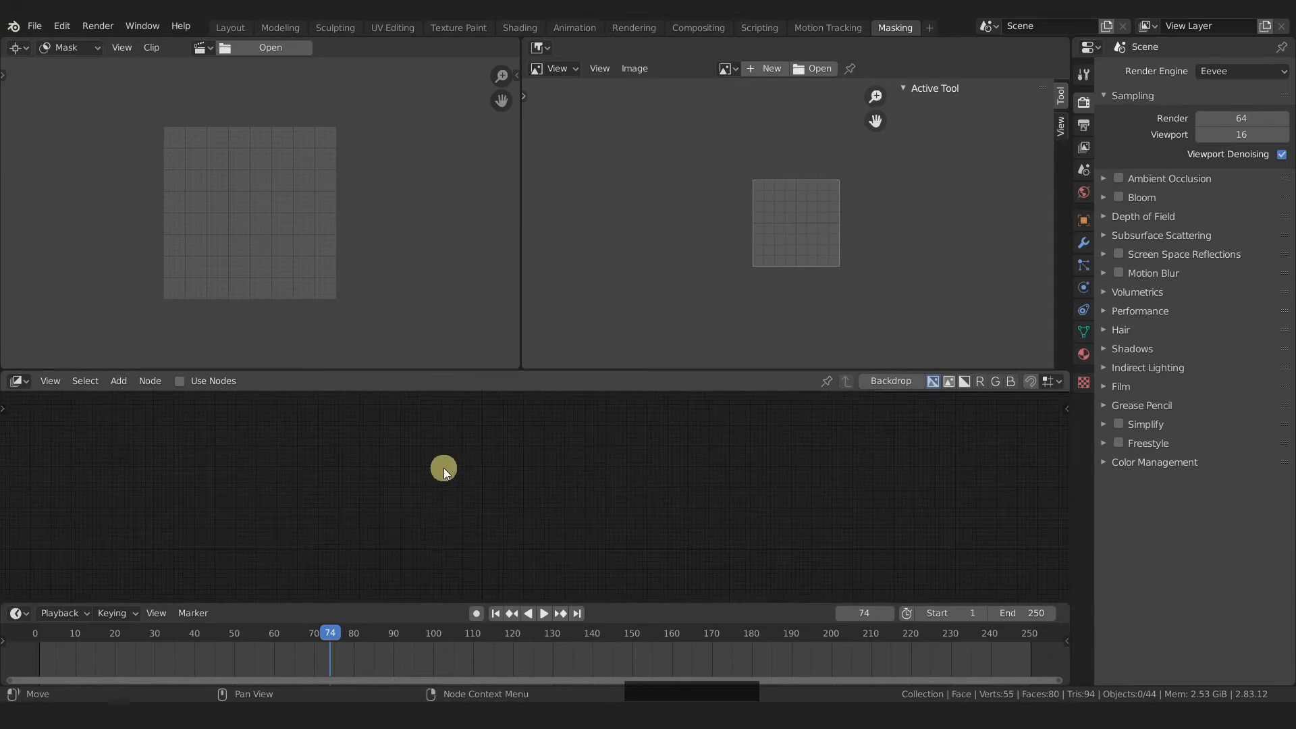
click(180, 380)
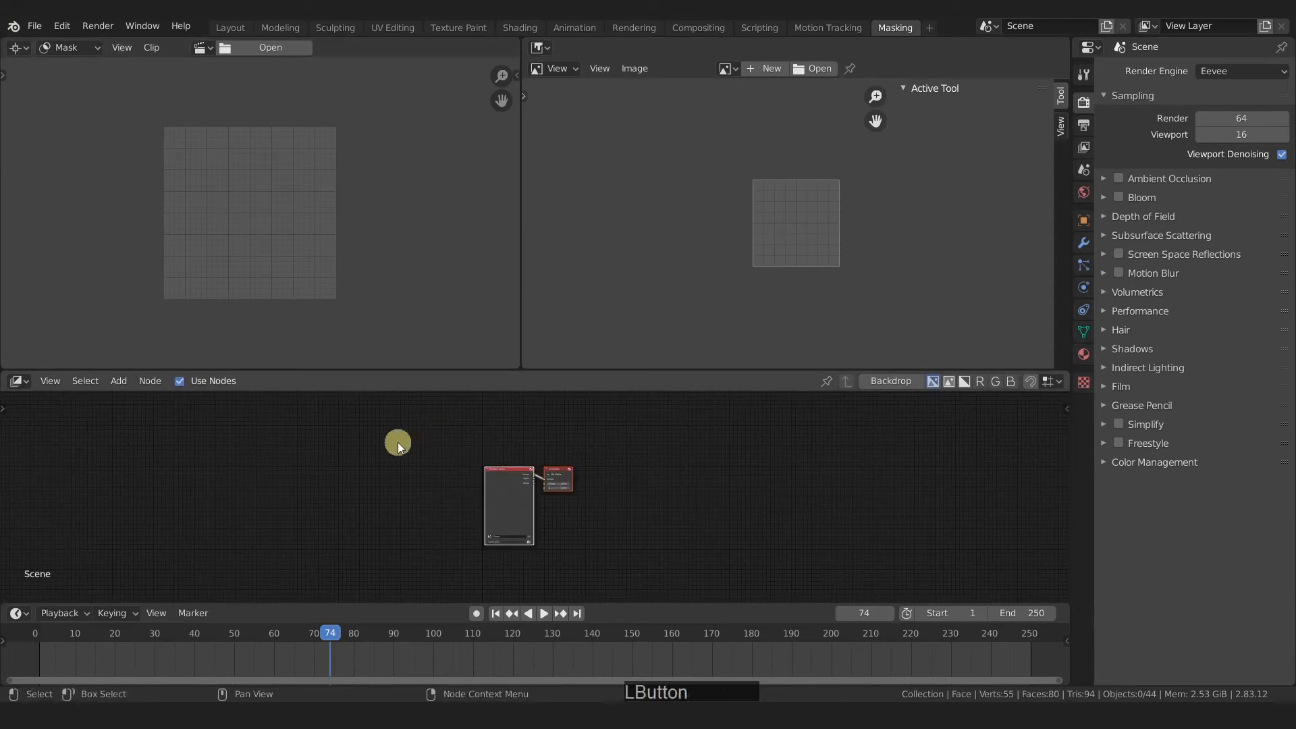
scroll(559, 505, up, 3)
middle_drag(536, 491, 608, 484)
drag(547, 468, 448, 463)
drag(638, 428, 847, 462)
Delete the Render Layers node and add a widened Image input node in its place.
click(439, 471)
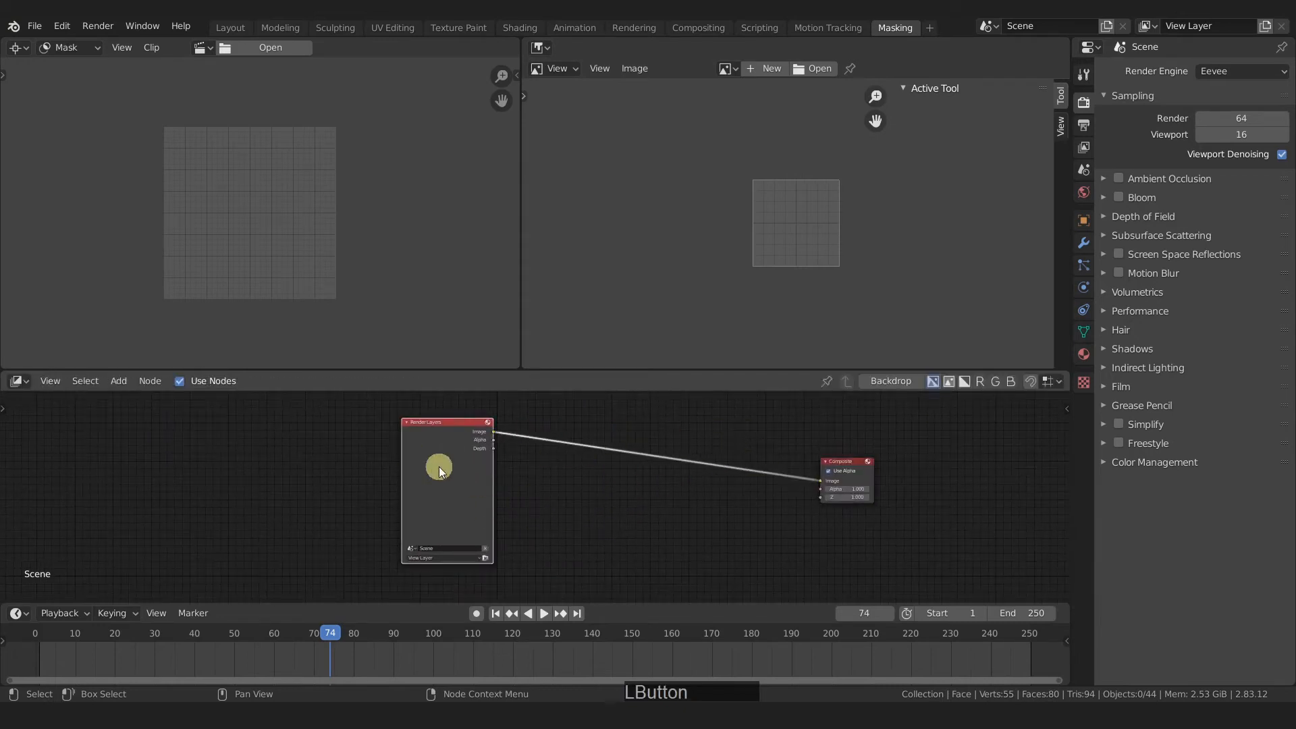
key(x)
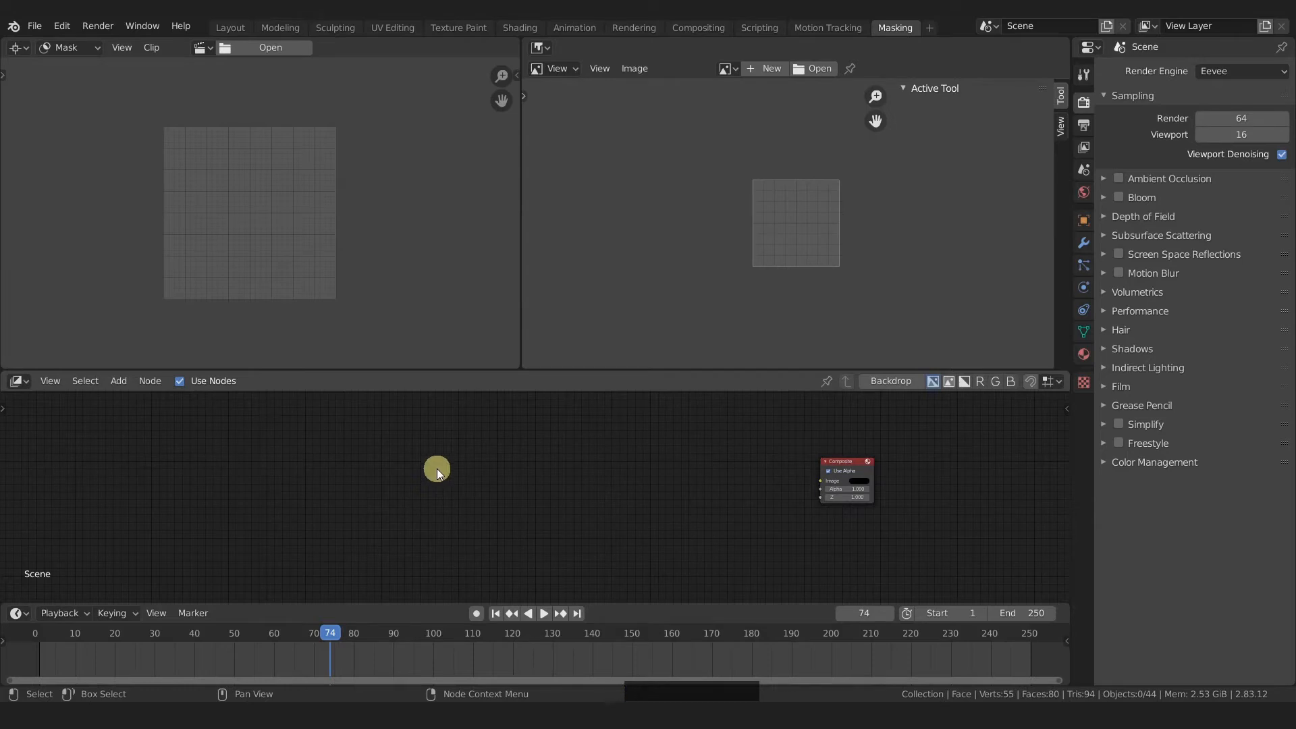
key(shift+a)
mouse_move(420, 496)
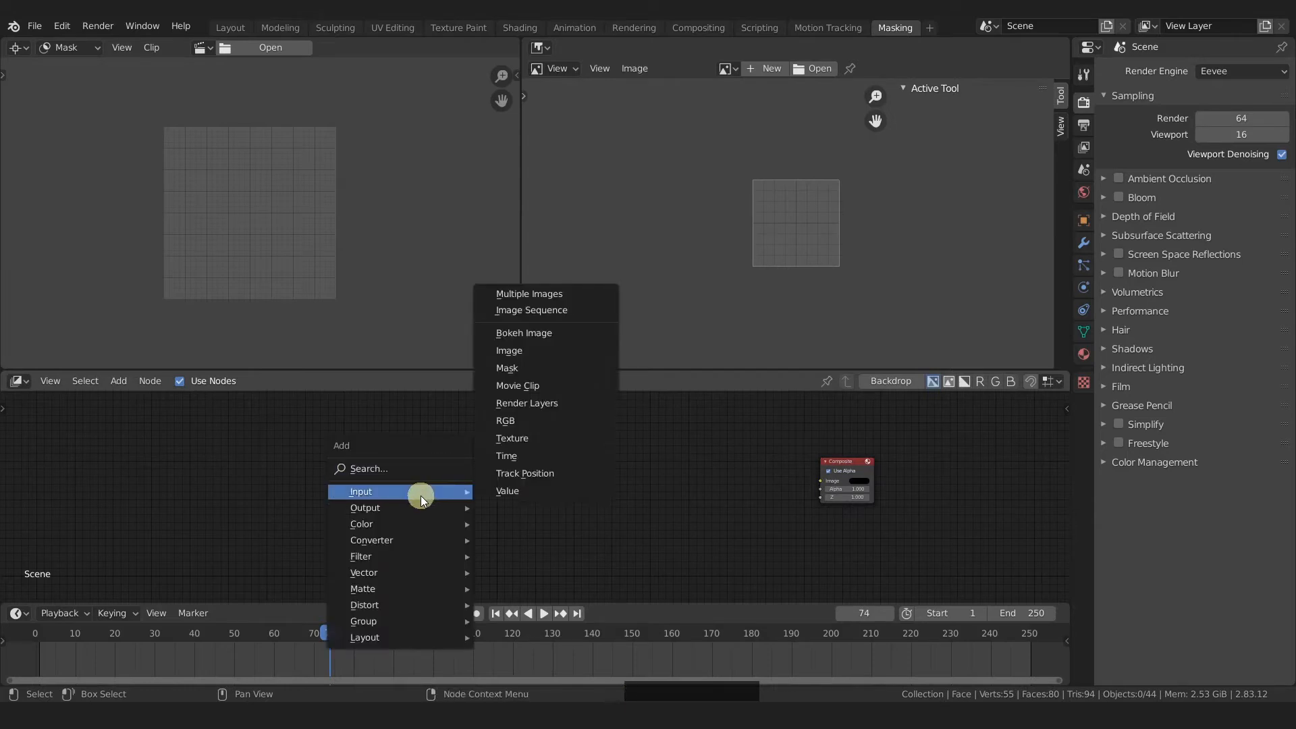
click(525, 351)
click(418, 429)
scroll(432, 472, up, 2)
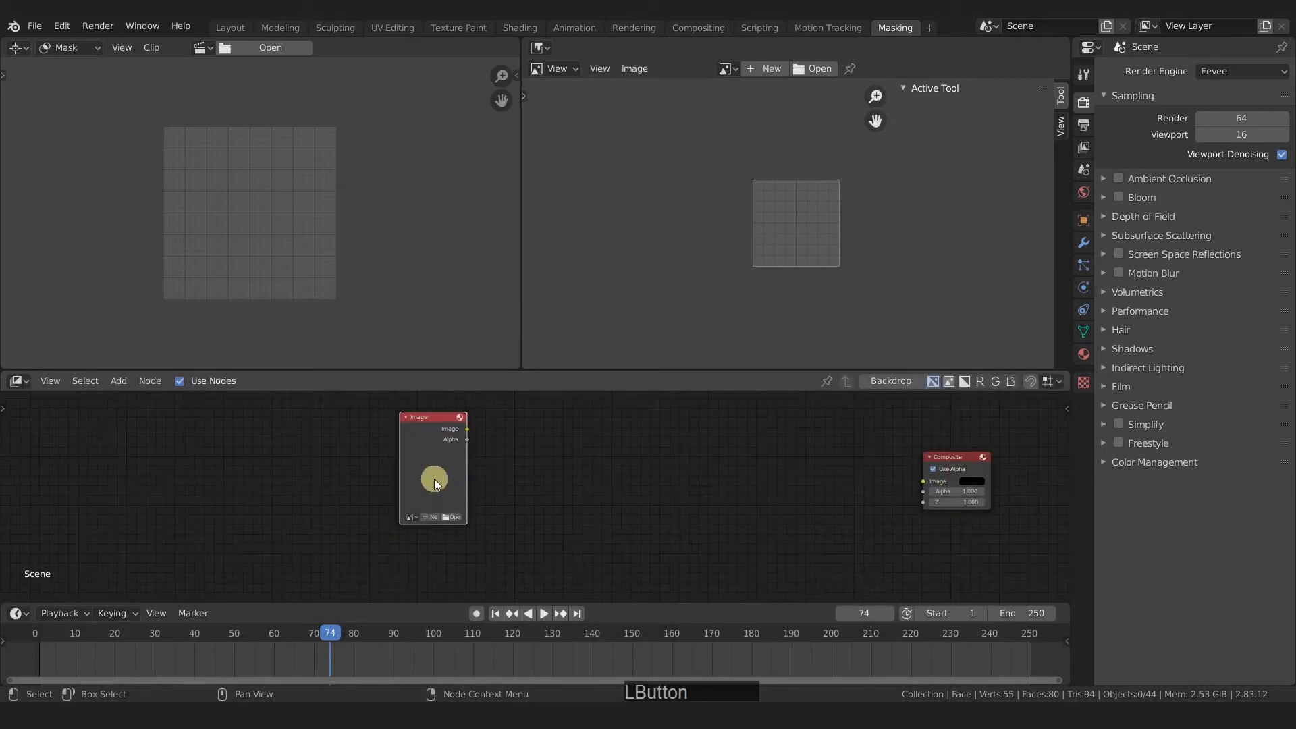
drag(466, 477, 531, 477)
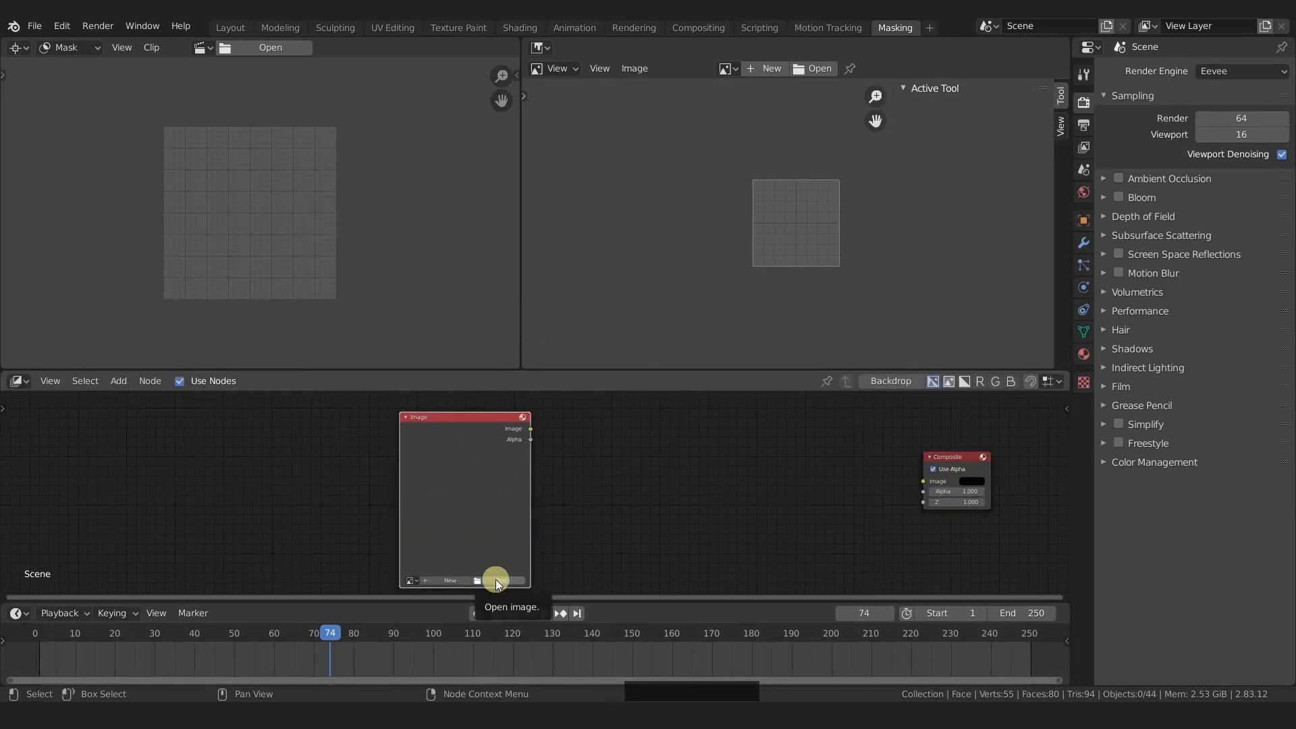
Load all the frames in the imsq_VSE_Footage_0101 folder into the Image node and move the Composite node farther away.
click(495, 579)
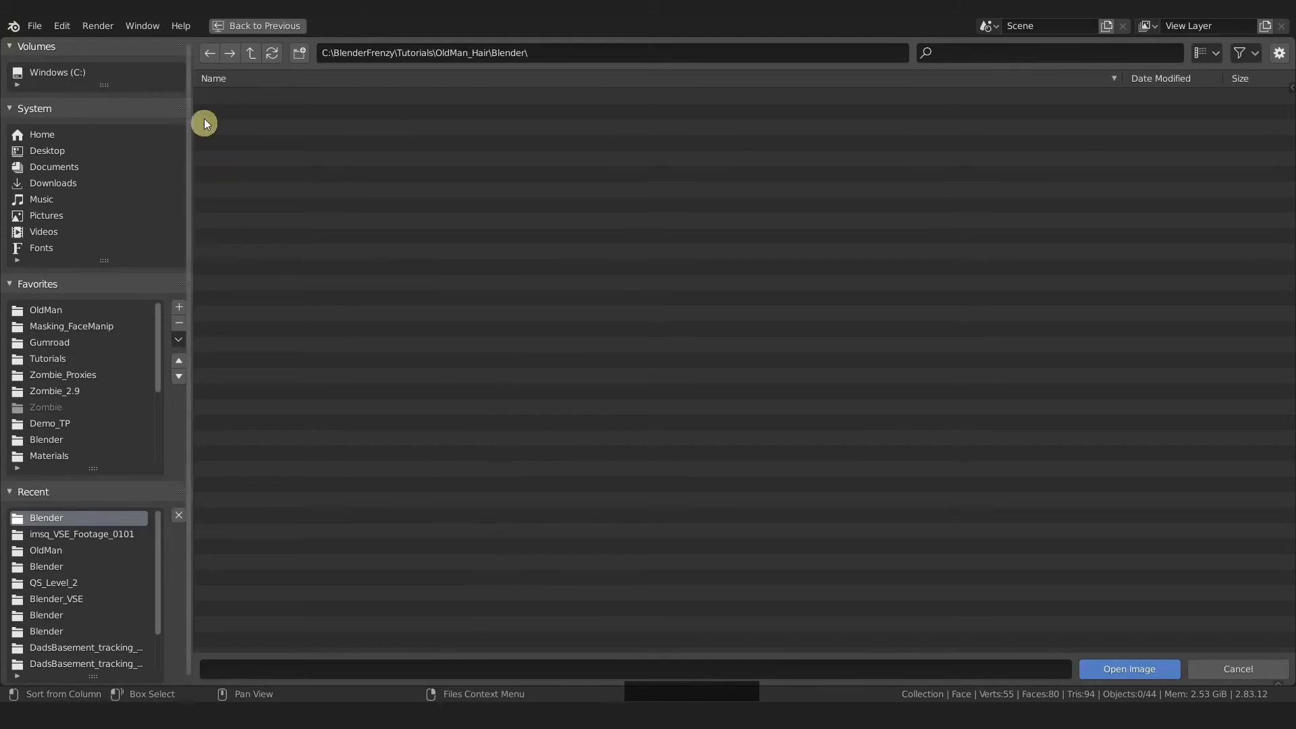
click(250, 55)
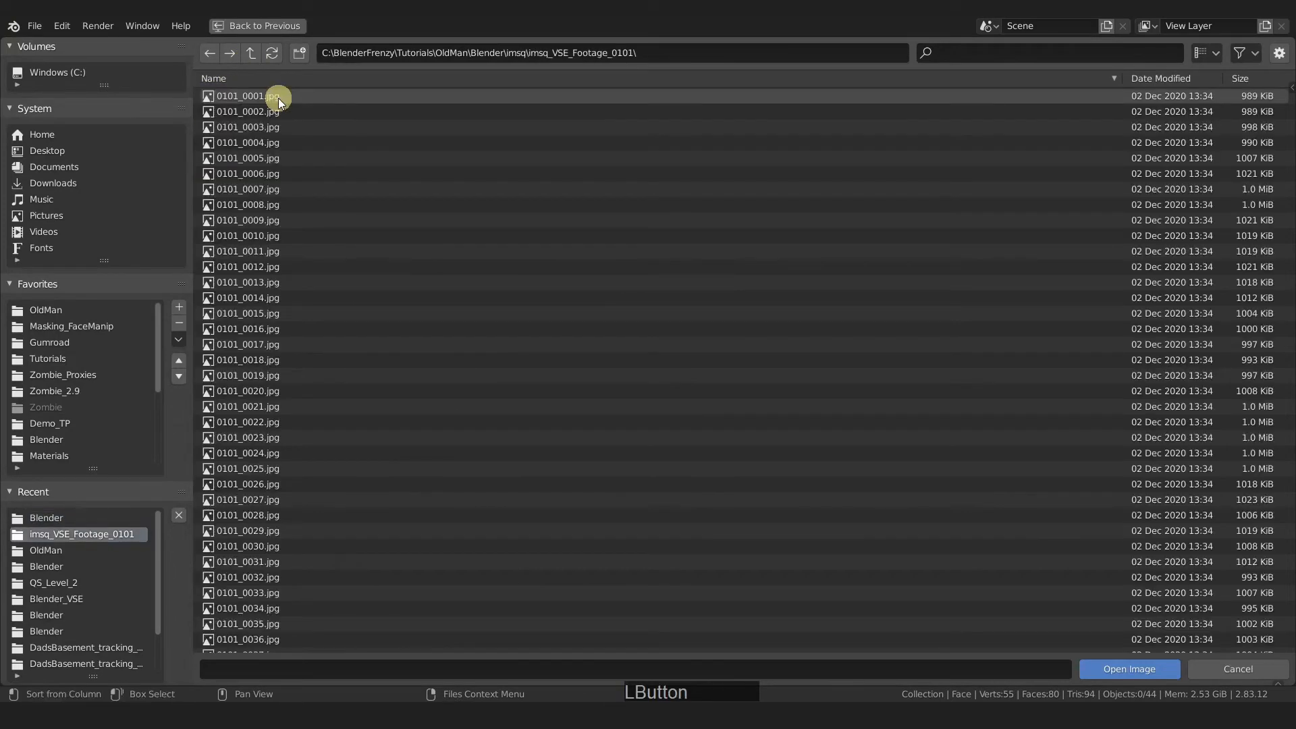
key(a)
click(1140, 666)
middle_drag(466, 445, 382, 456)
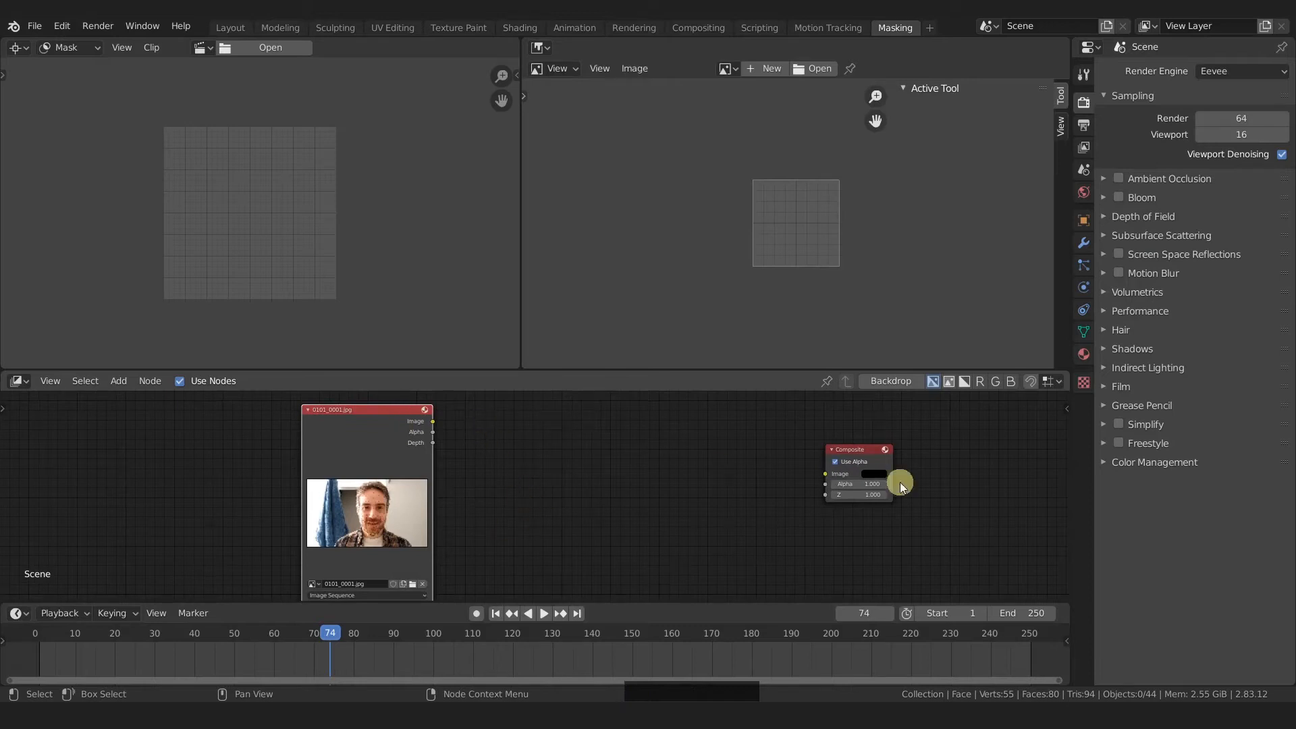
drag(856, 455, 949, 513)
Connect a Viewer node to the footage node's Image output and place it just above the Composite node.
click(354, 434)
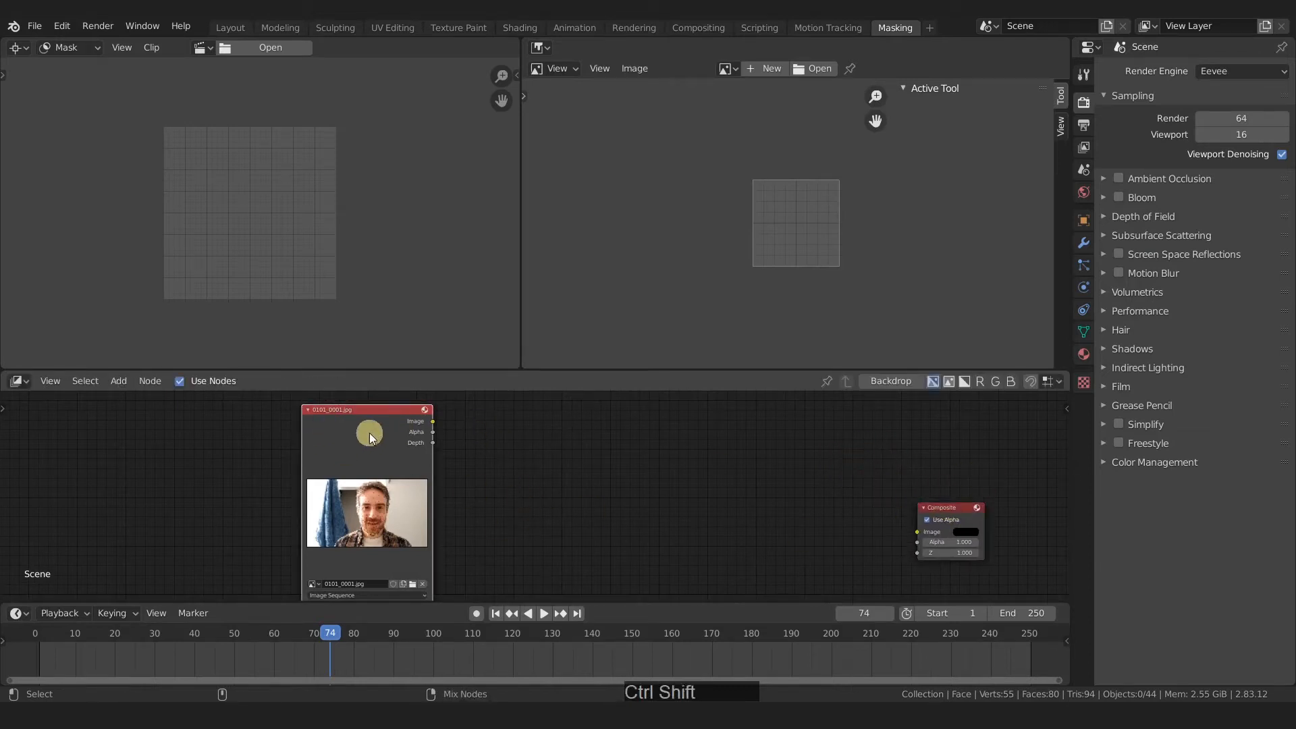
ctrl+shift+click(370, 437)
middle_drag(560, 485, 553, 519)
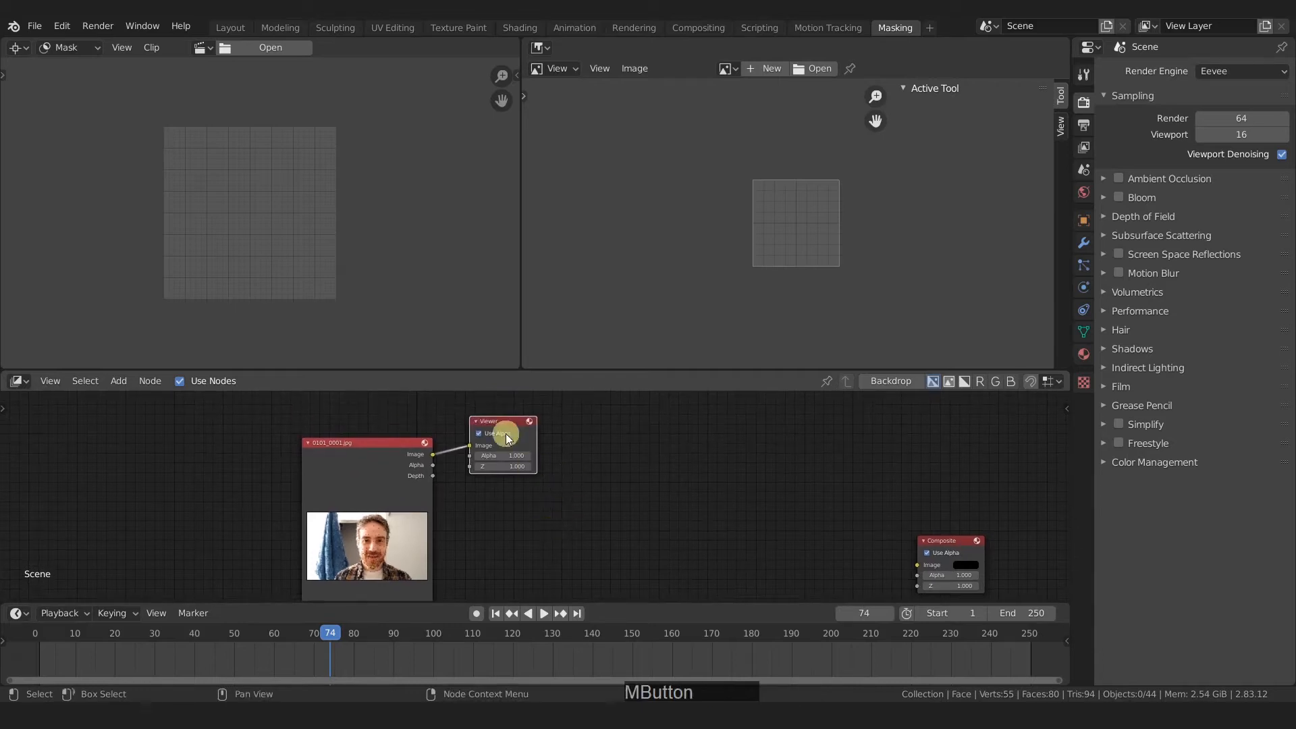
drag(507, 435, 942, 464)
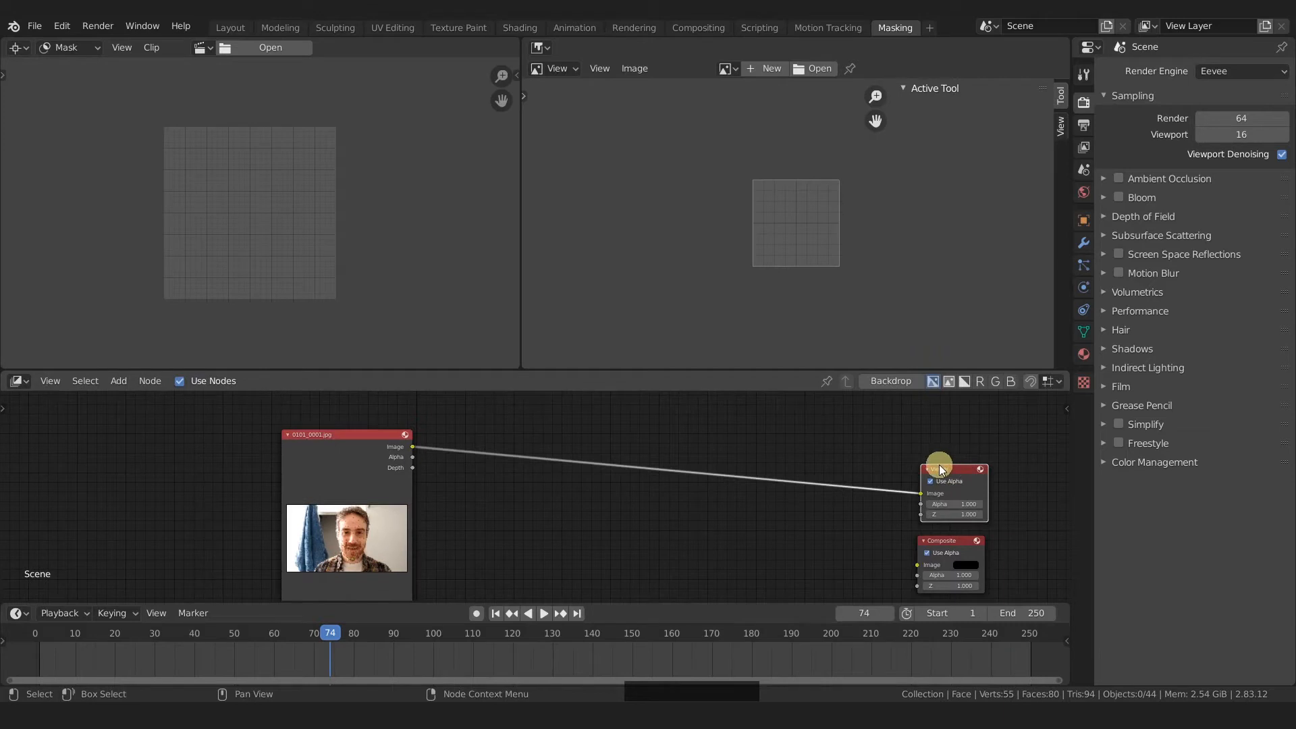
Search the add-on preferences for "node" to check Node Wrangler, and look through the Input nodes that can be added.
click(70, 30)
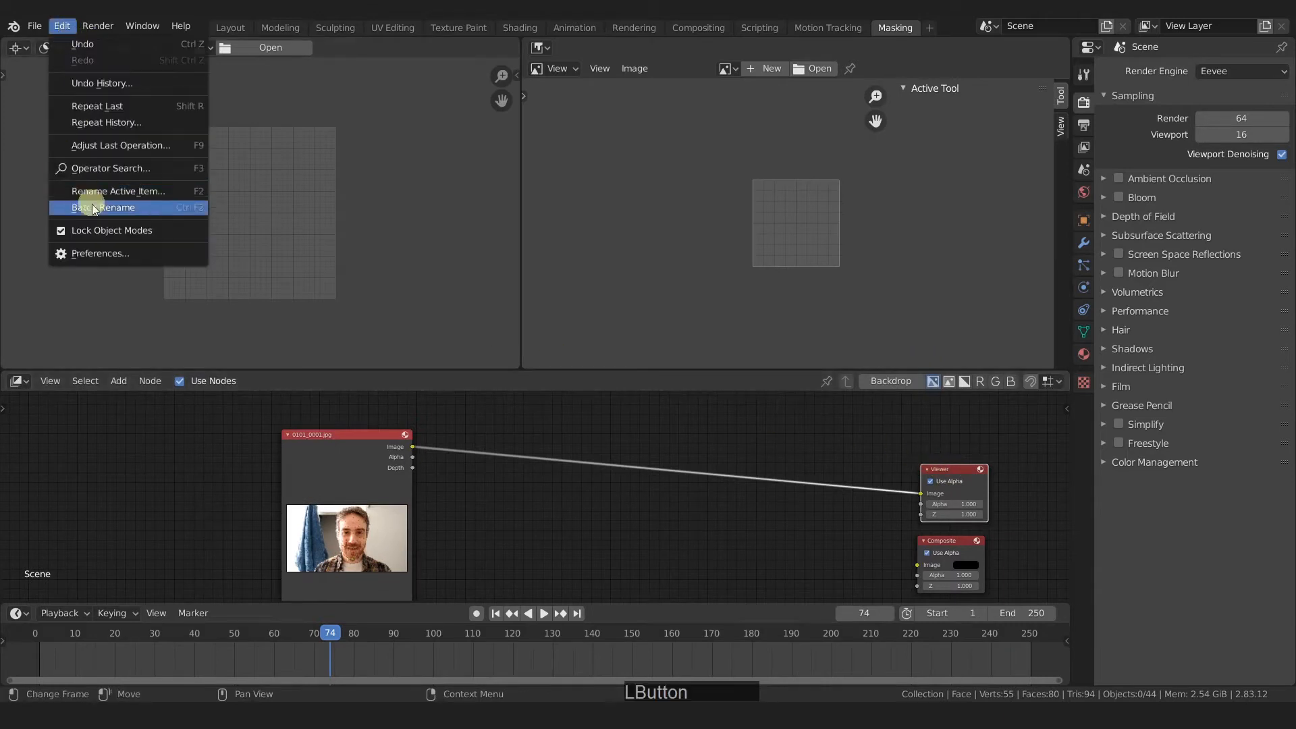
click(101, 251)
click(63, 212)
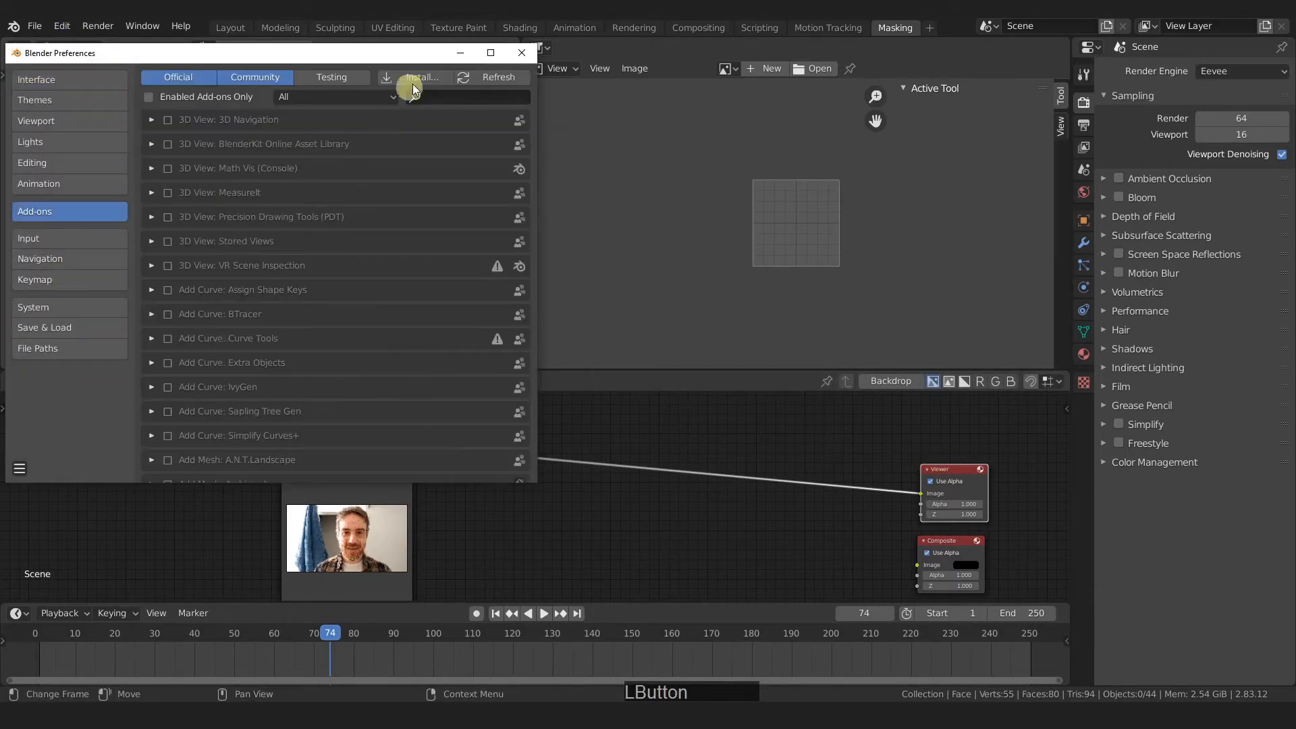
text(node)
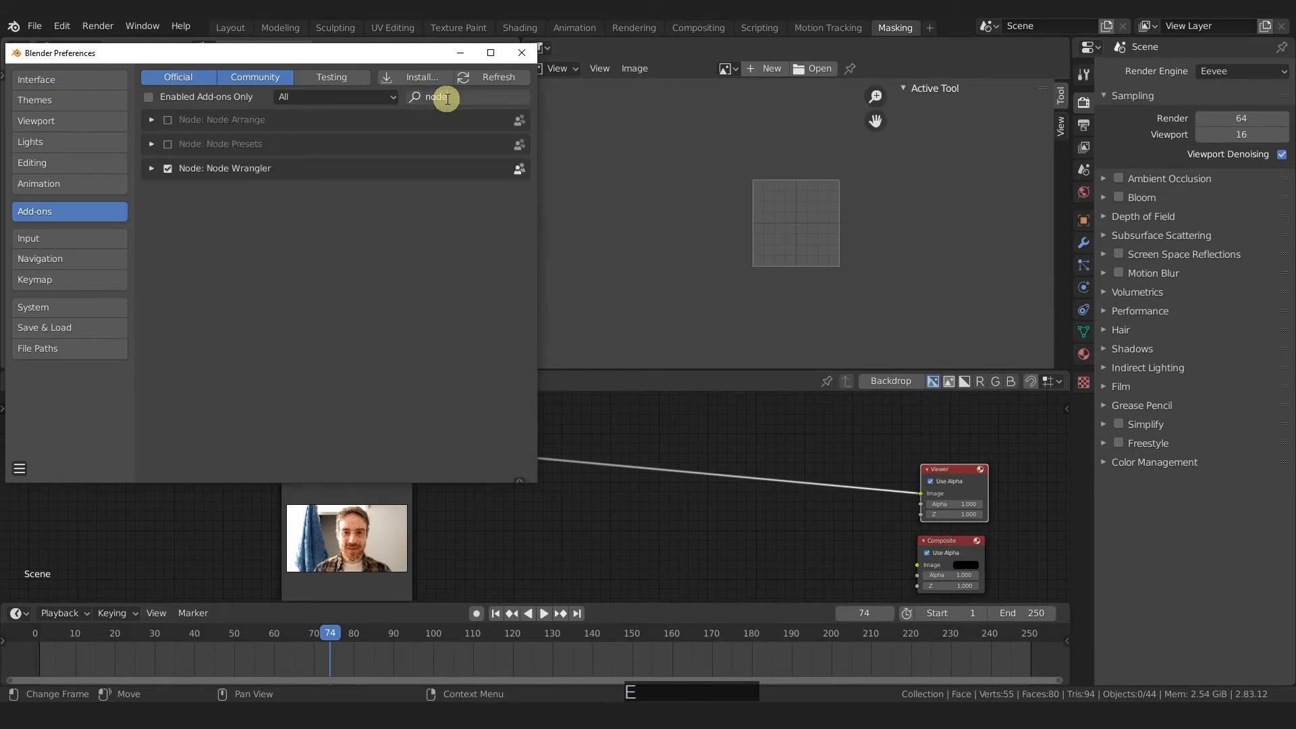
click(523, 53)
key(shift+a)
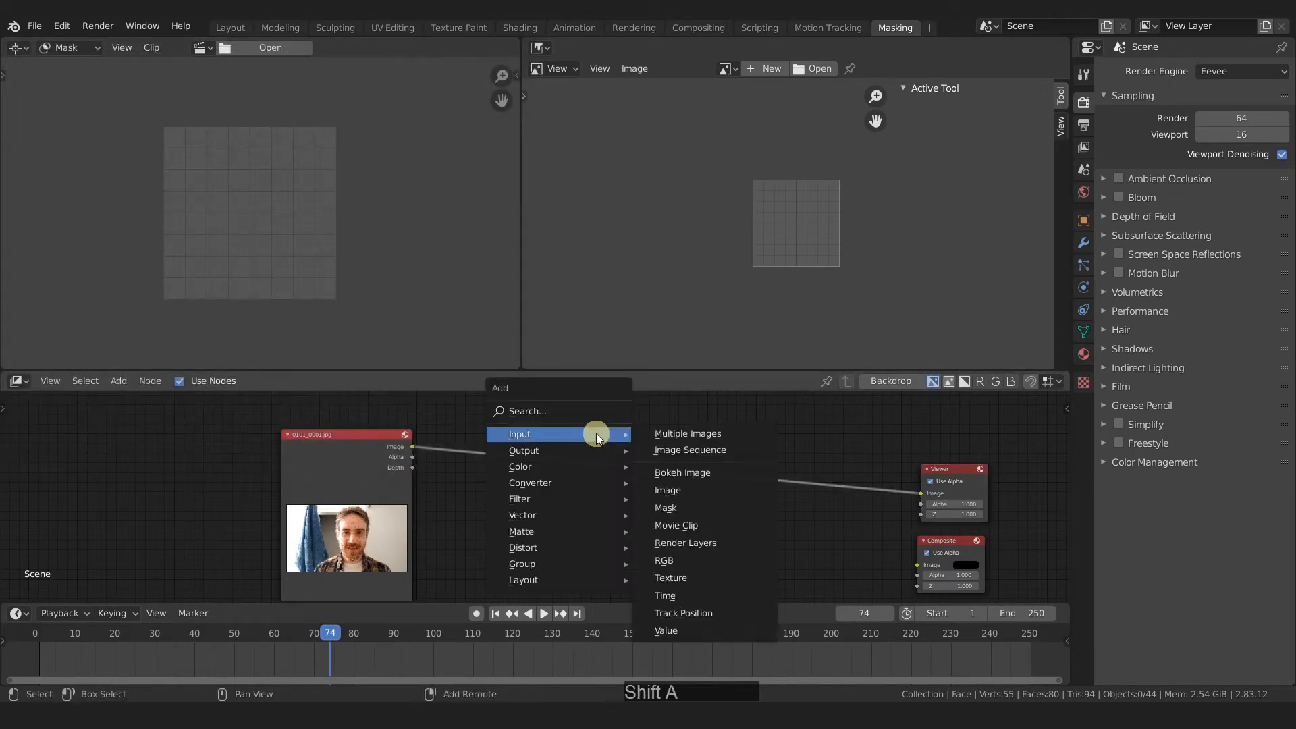
mouse_move(561, 448)
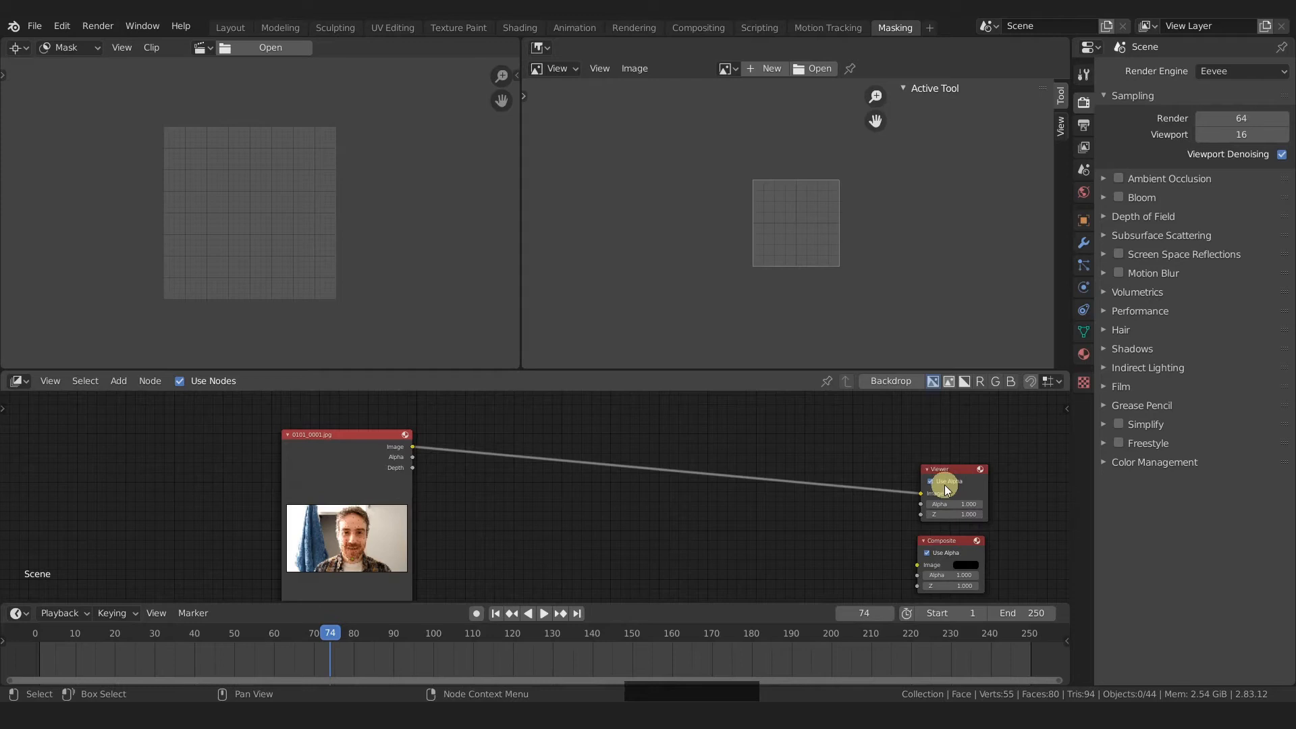
Preview the footage as the compositor backdrop, rescale and shift it, and turn the backdrop off again.
click(902, 381)
scroll(678, 504, down, 1)
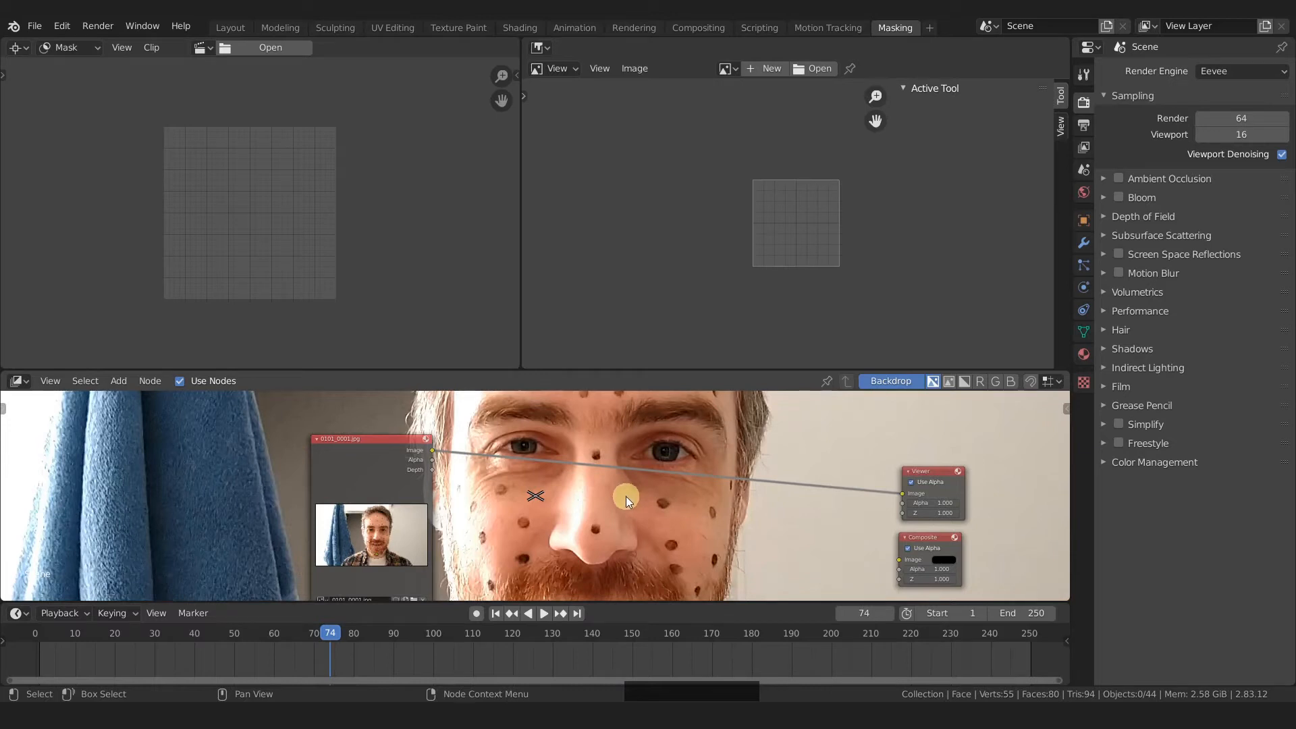
key(v)
key(v)
key(v)
key(v)
key(v)
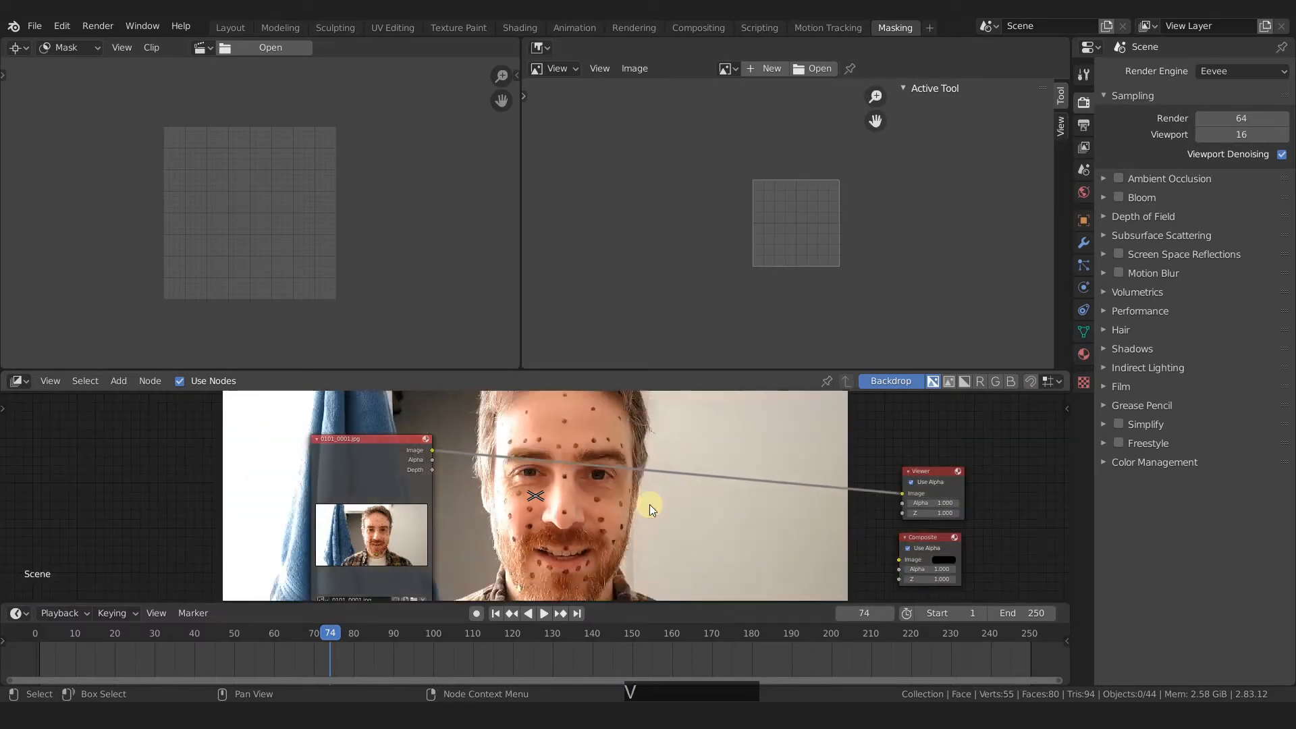
key(v)
key(v)
key(v)
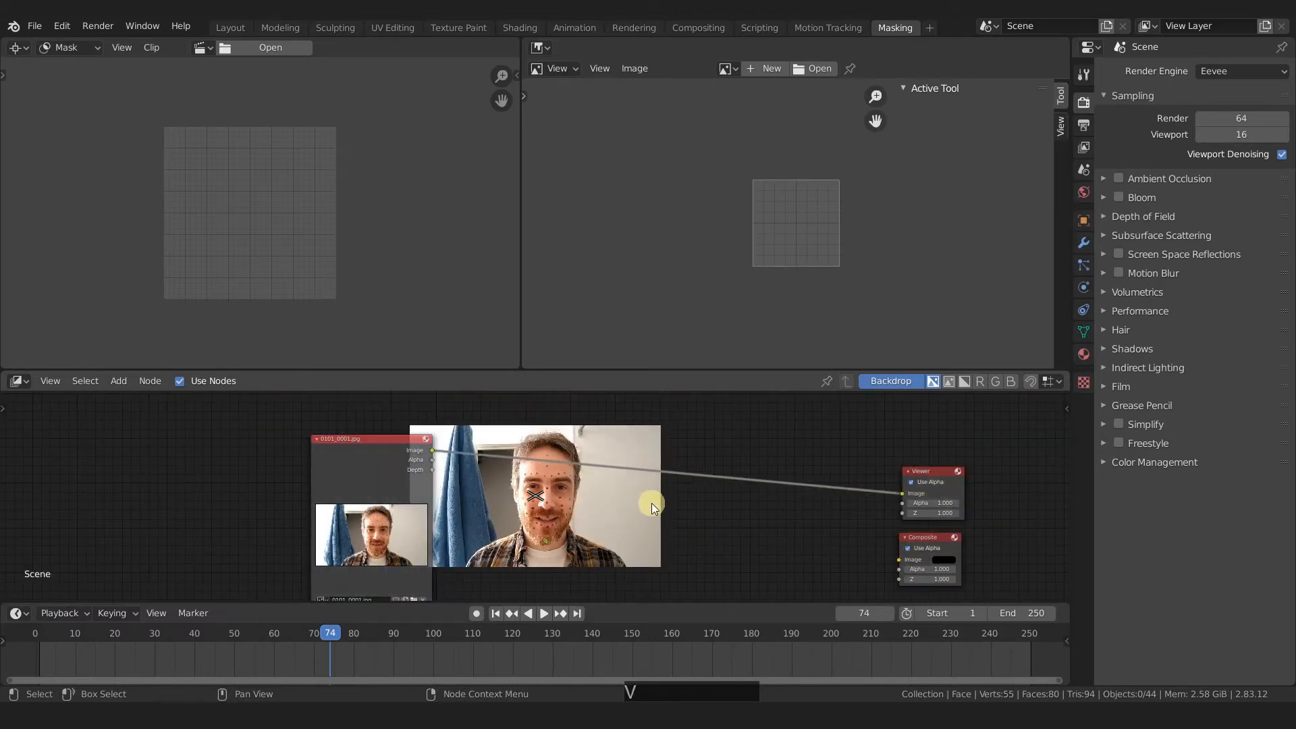
key(alt+v)
key(alt+v)
key(alt+v)
alt+middle_drag(610, 504, 674, 500)
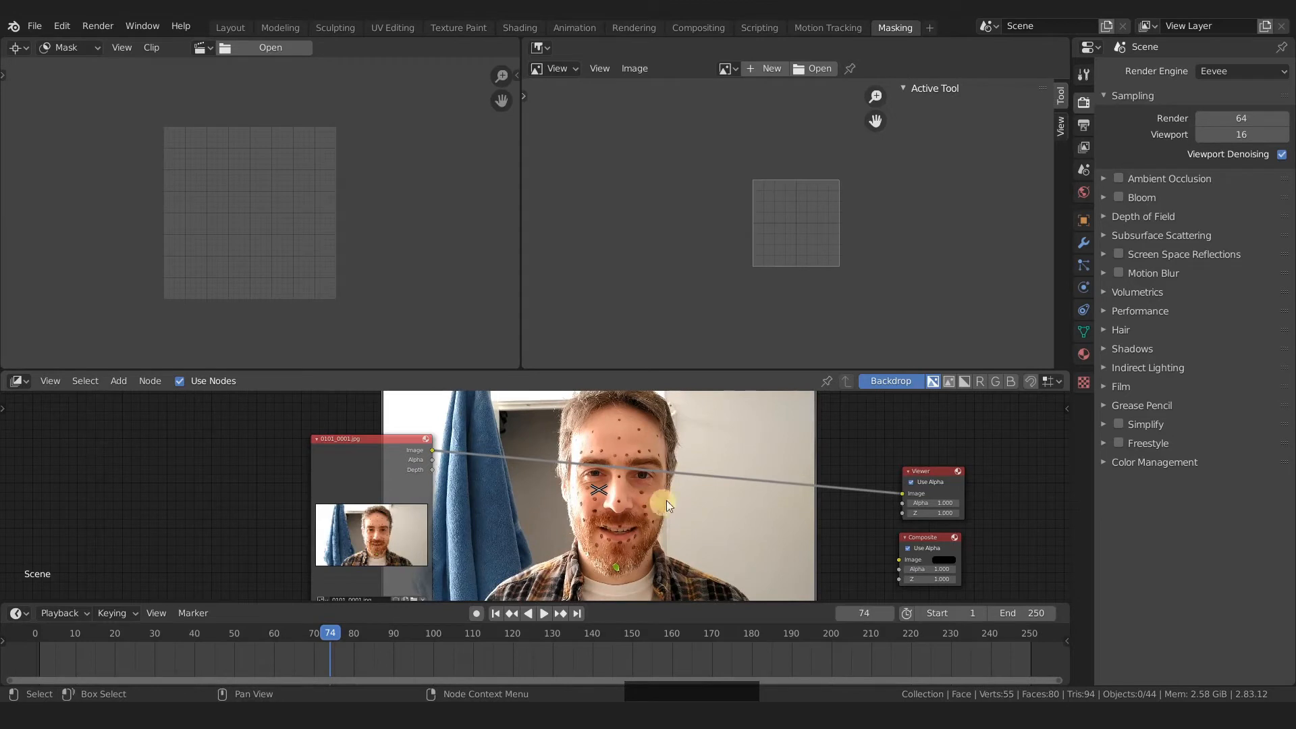
click(892, 382)
Display the Viewer Node output in the Image Editor and move the Viewer node slightly farther above the Composite node.
click(724, 69)
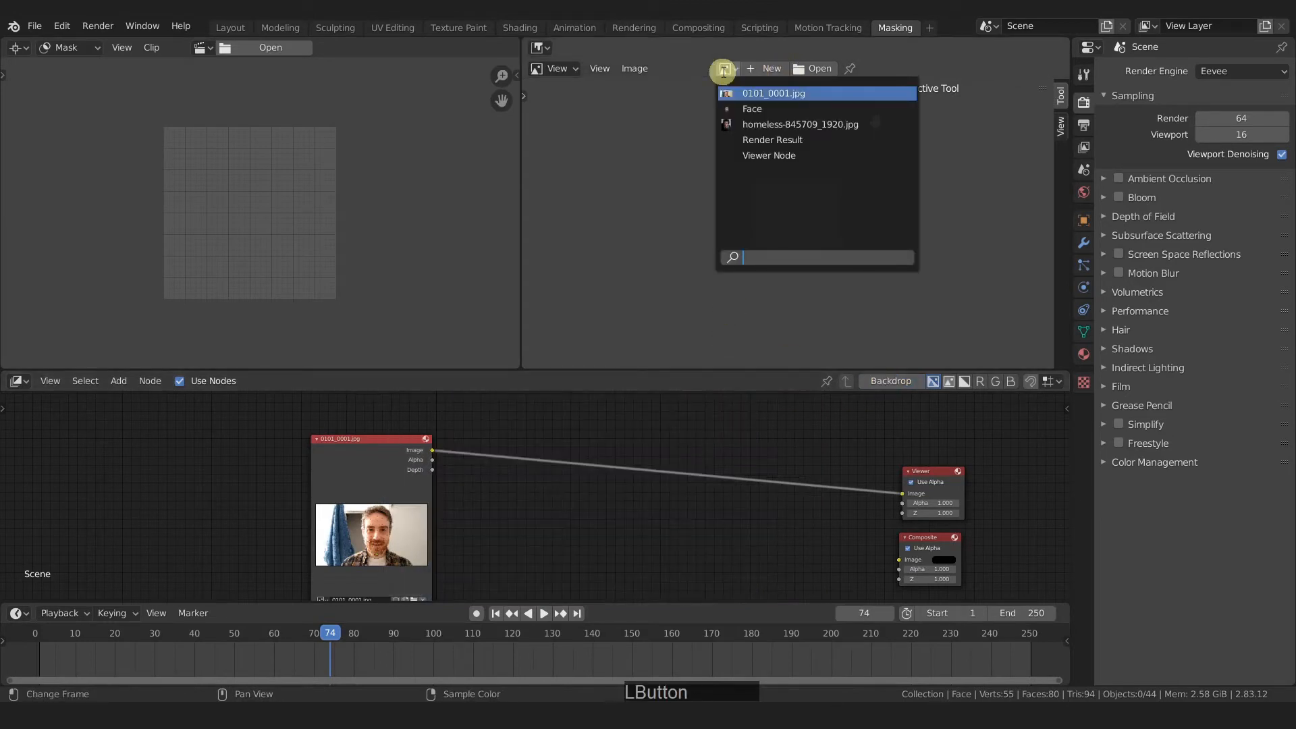
click(750, 155)
middle_drag(830, 237, 857, 217)
scroll(844, 229, down, 7)
scroll(844, 227, up, 6)
scroll(842, 224, down, 5)
scroll(841, 222, up, 6)
middle_drag(841, 223, 782, 248)
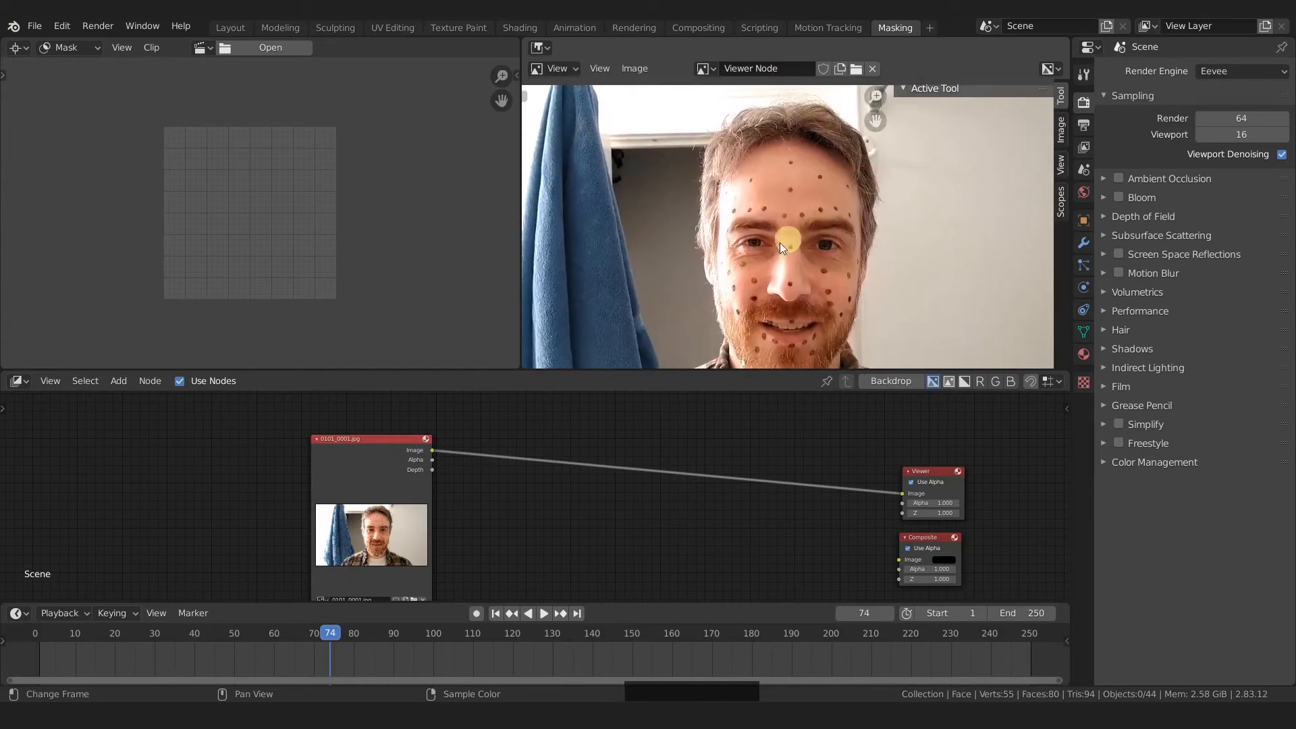
drag(930, 473, 922, 460)
scroll(819, 145, down, 1)
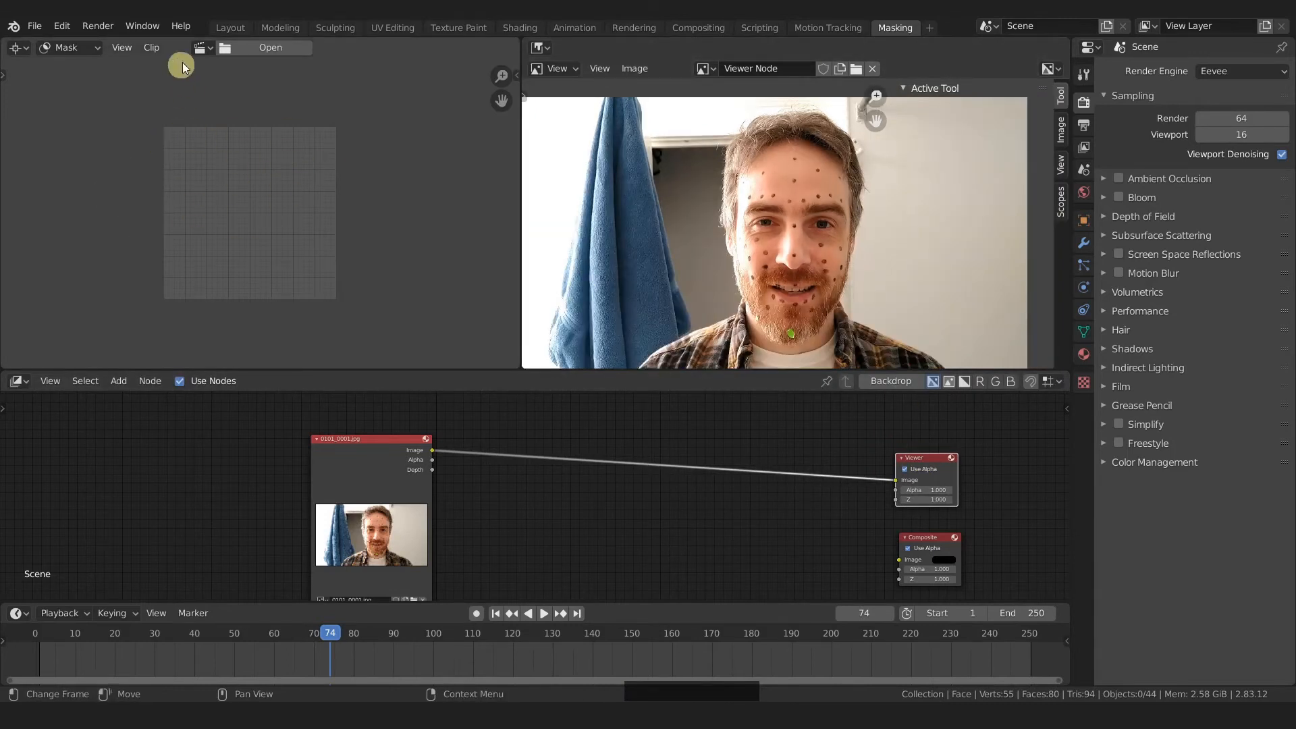
Display the 0101_0001.jpg clip in the Movie Clip Editor with the face in view.
click(201, 56)
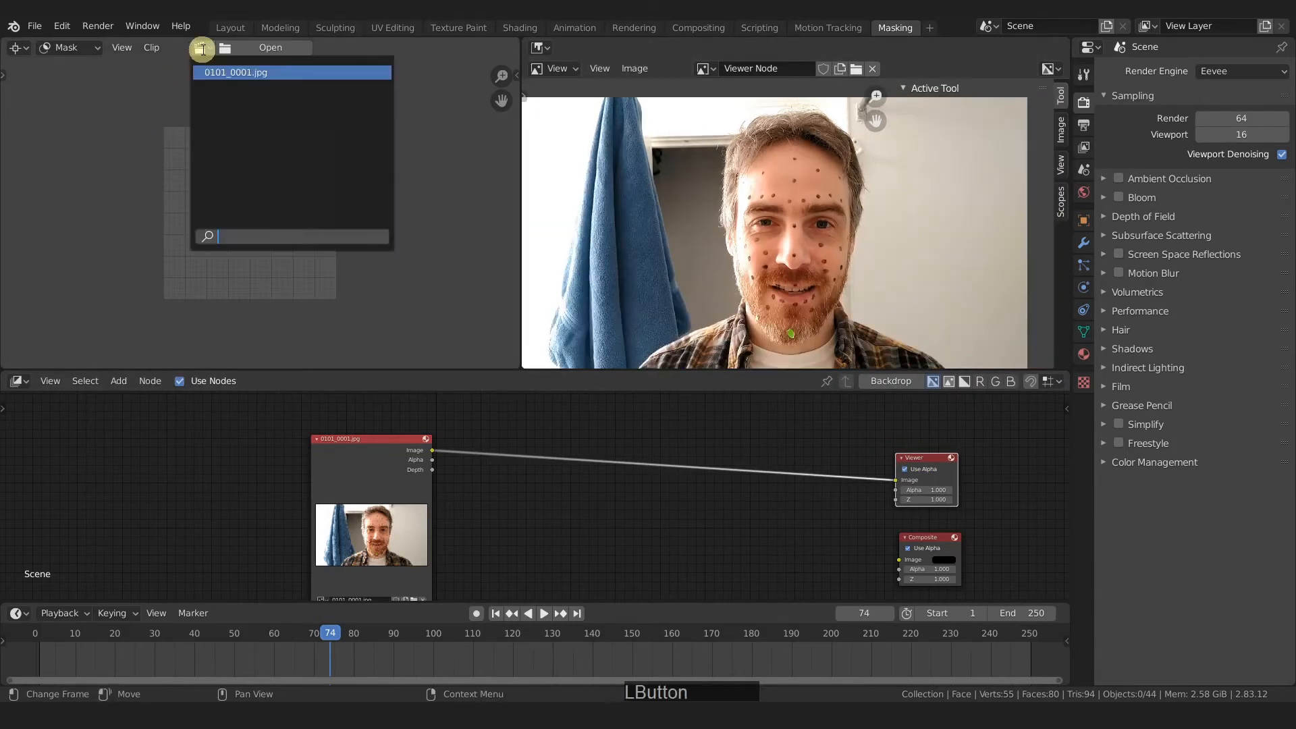
click(250, 72)
scroll(403, 212, down, 3)
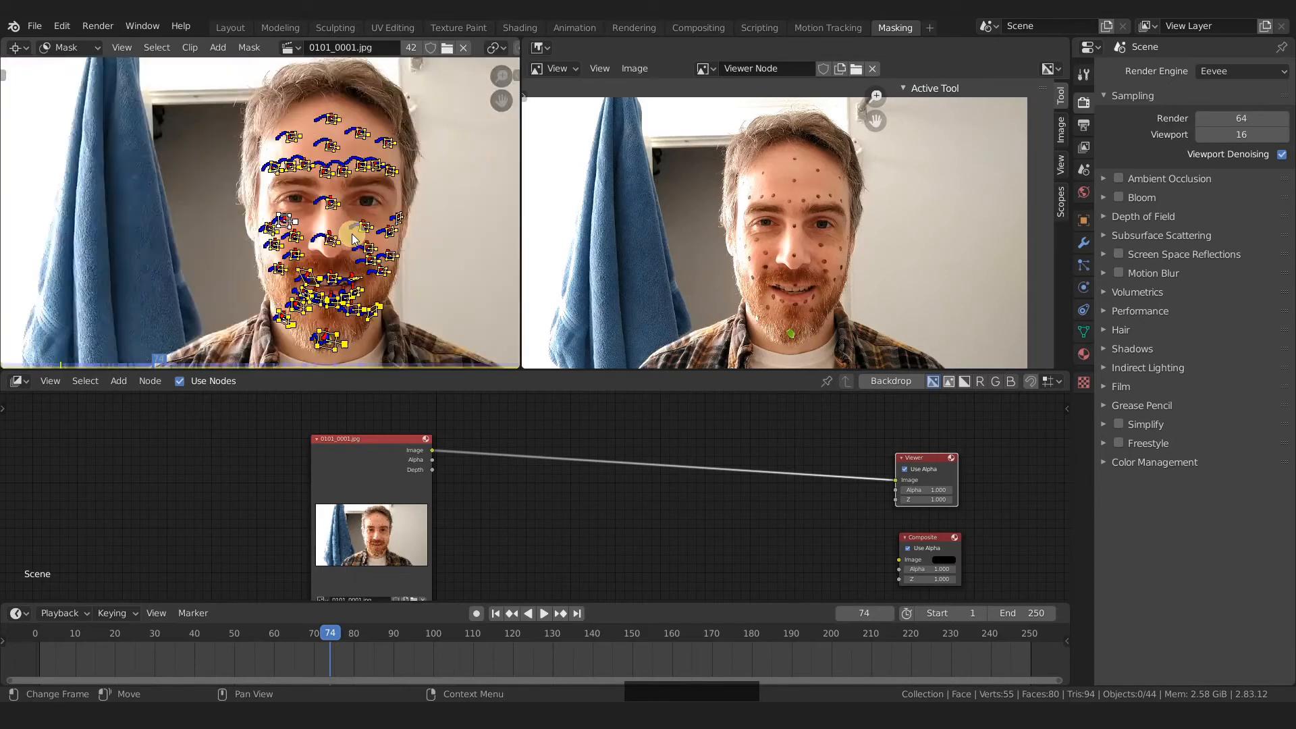
middle_drag(404, 212, 331, 211)
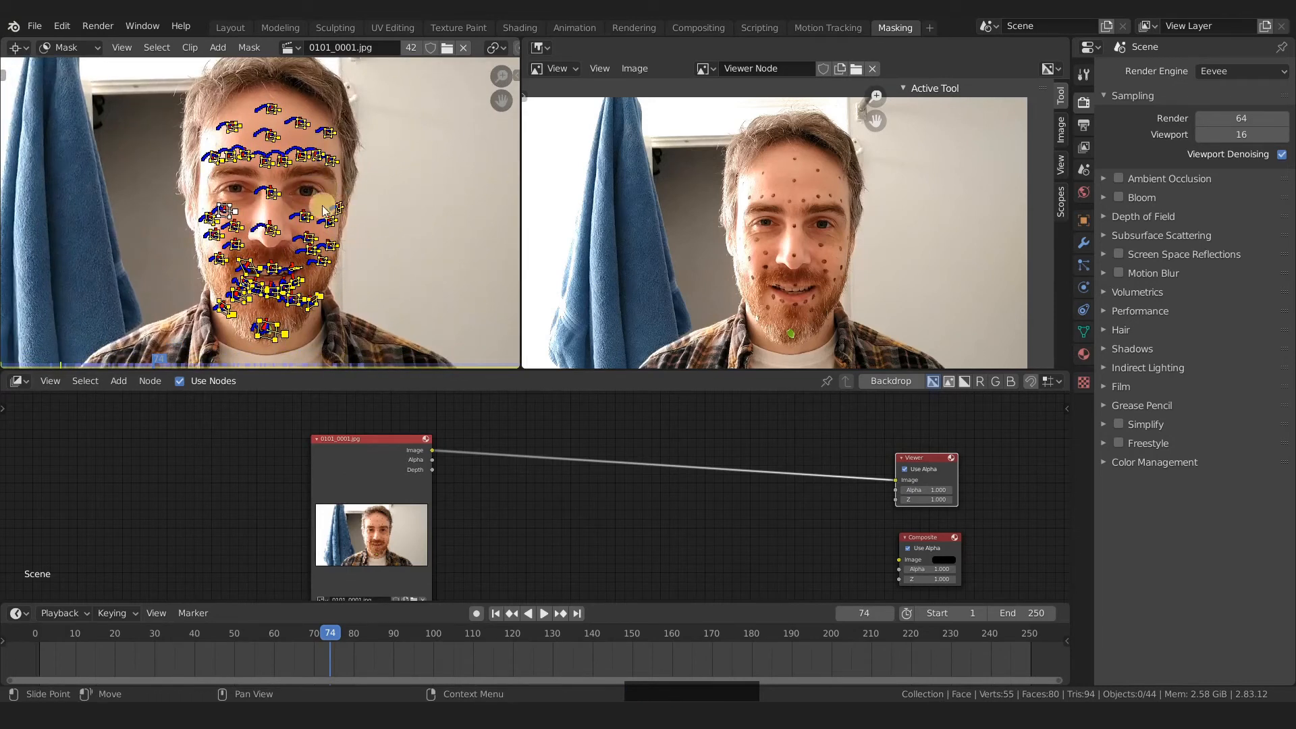
Hide the clip's tracking markers in Tracking mode and return the editor to Mask mode.
click(66, 47)
click(61, 71)
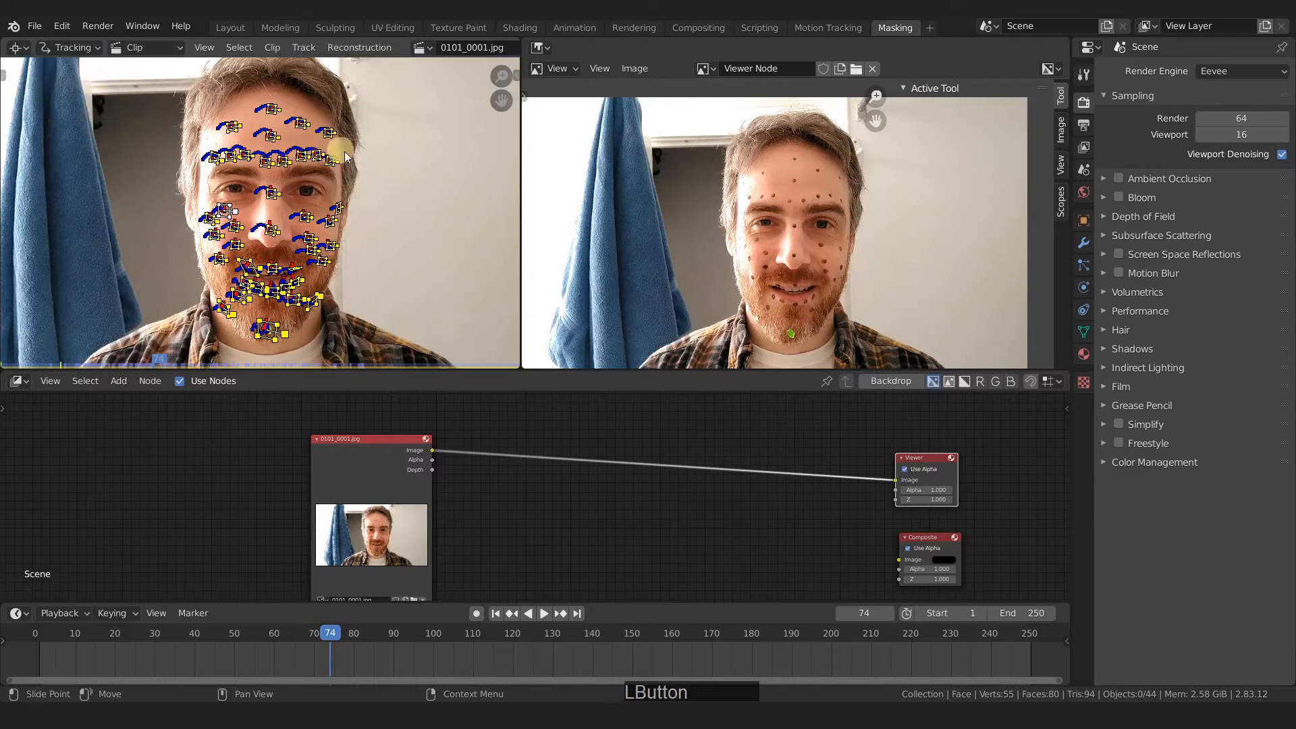
key(h)
click(71, 48)
click(66, 86)
middle_drag(319, 177, 321, 212)
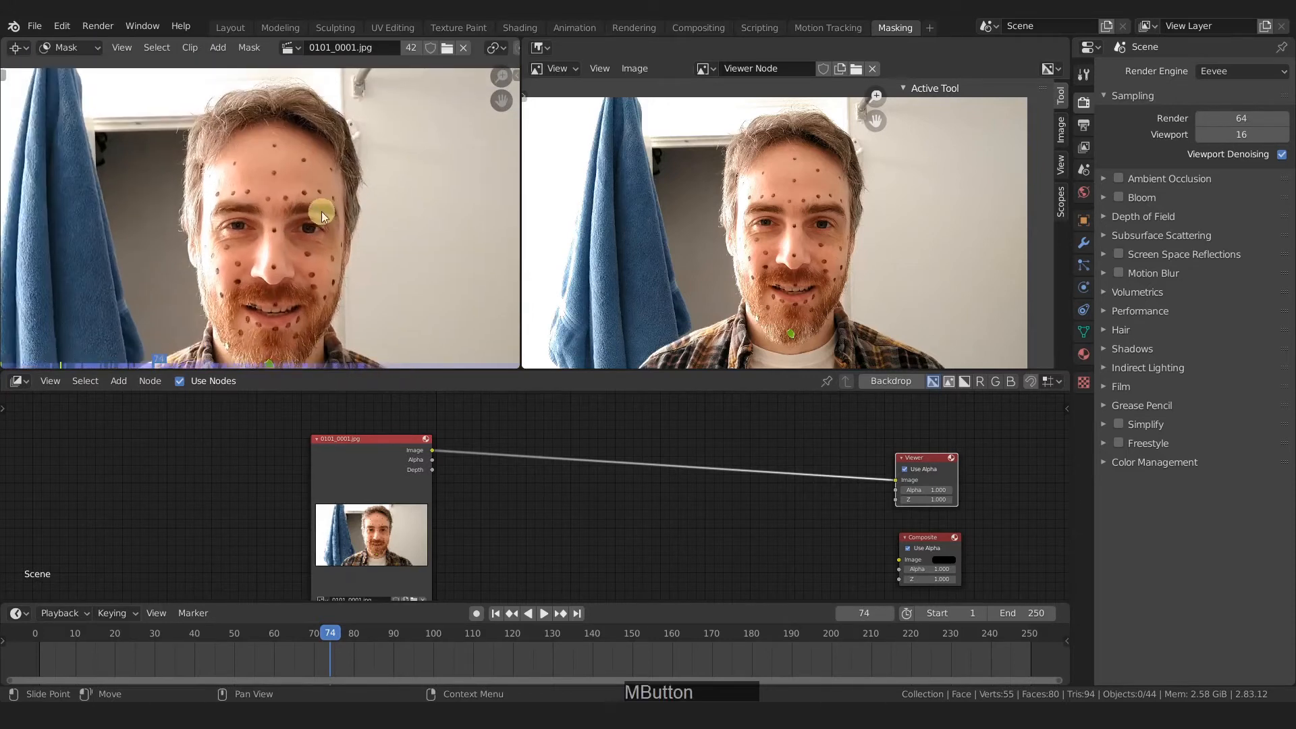
Add a circle mask to the clip and move it over the man's left eye.
click(255, 50)
click(252, 47)
click(222, 46)
click(222, 67)
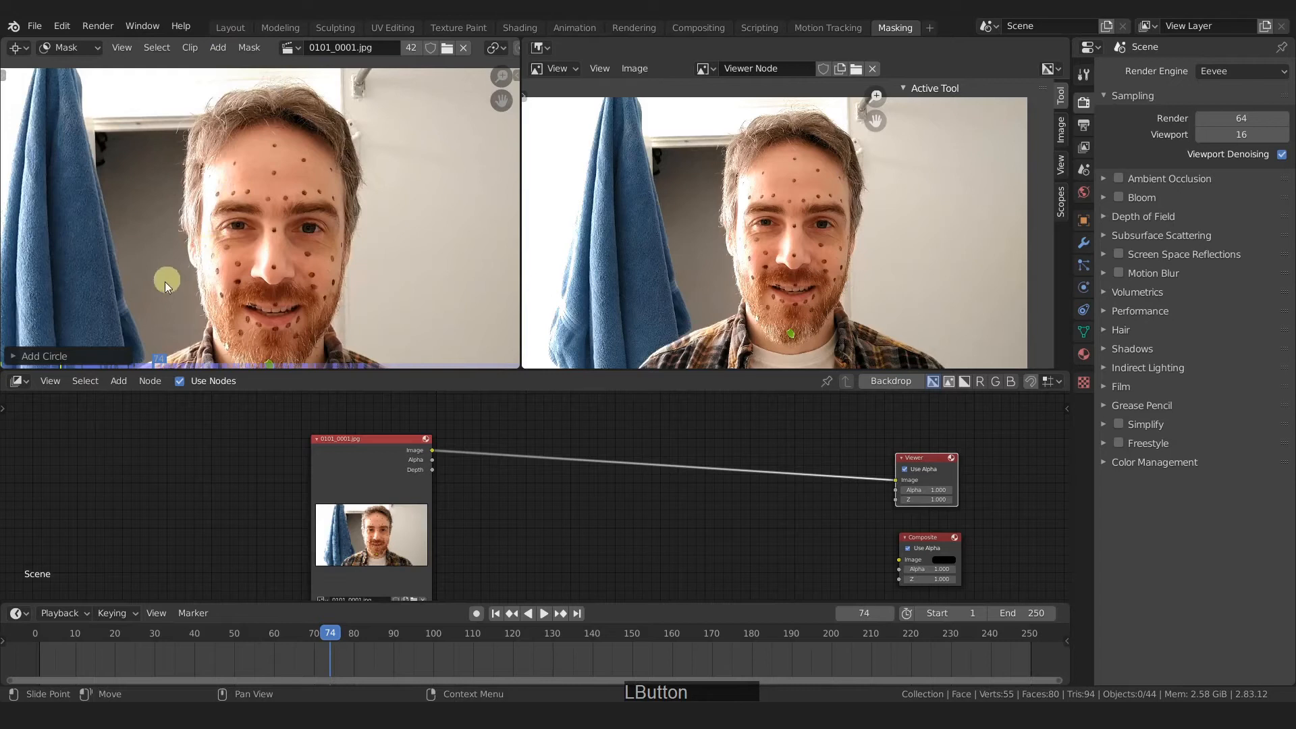
scroll(172, 278, down, 5)
middle_drag(172, 278, 203, 229)
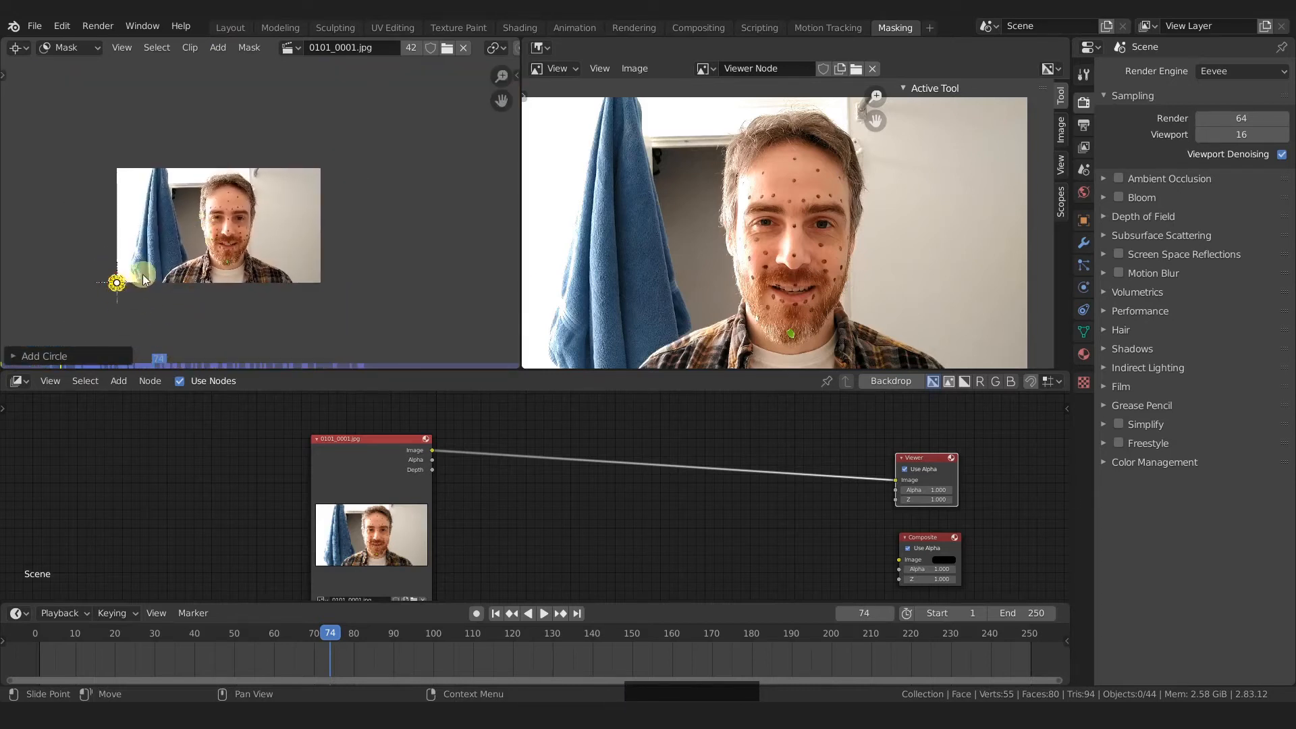
key(g)
click(259, 212)
scroll(250, 215, up, 8)
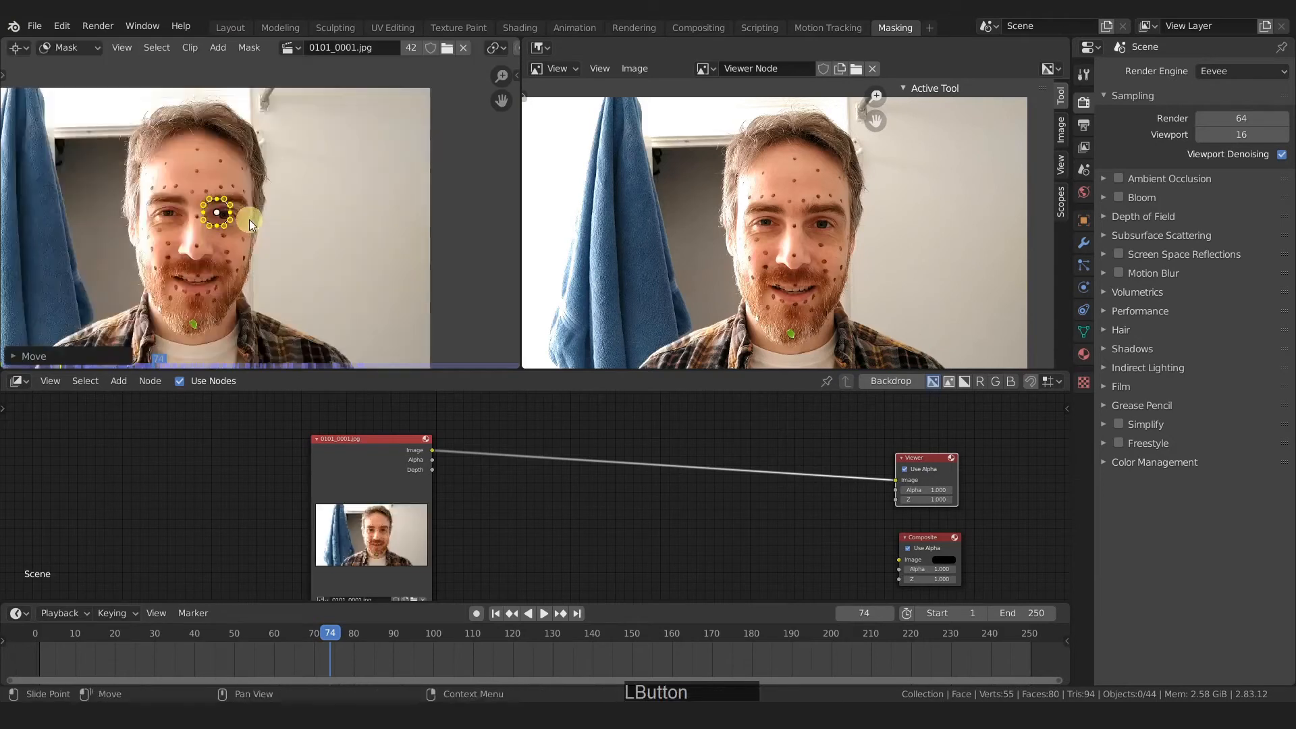
key(g)
click(241, 246)
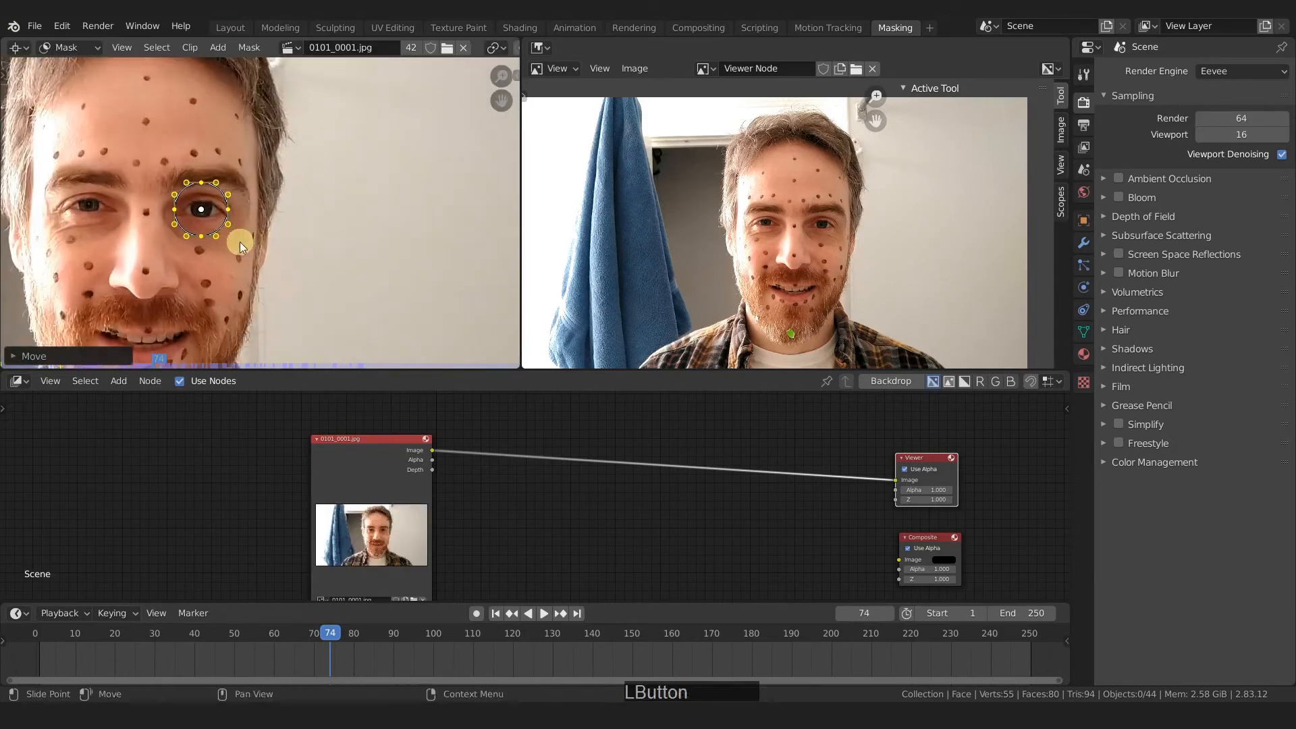
Add a Mask input node above the footage node, assign the mask named Mask to it, and widen the node.
middle_drag(527, 427, 530, 503)
key(shift+a)
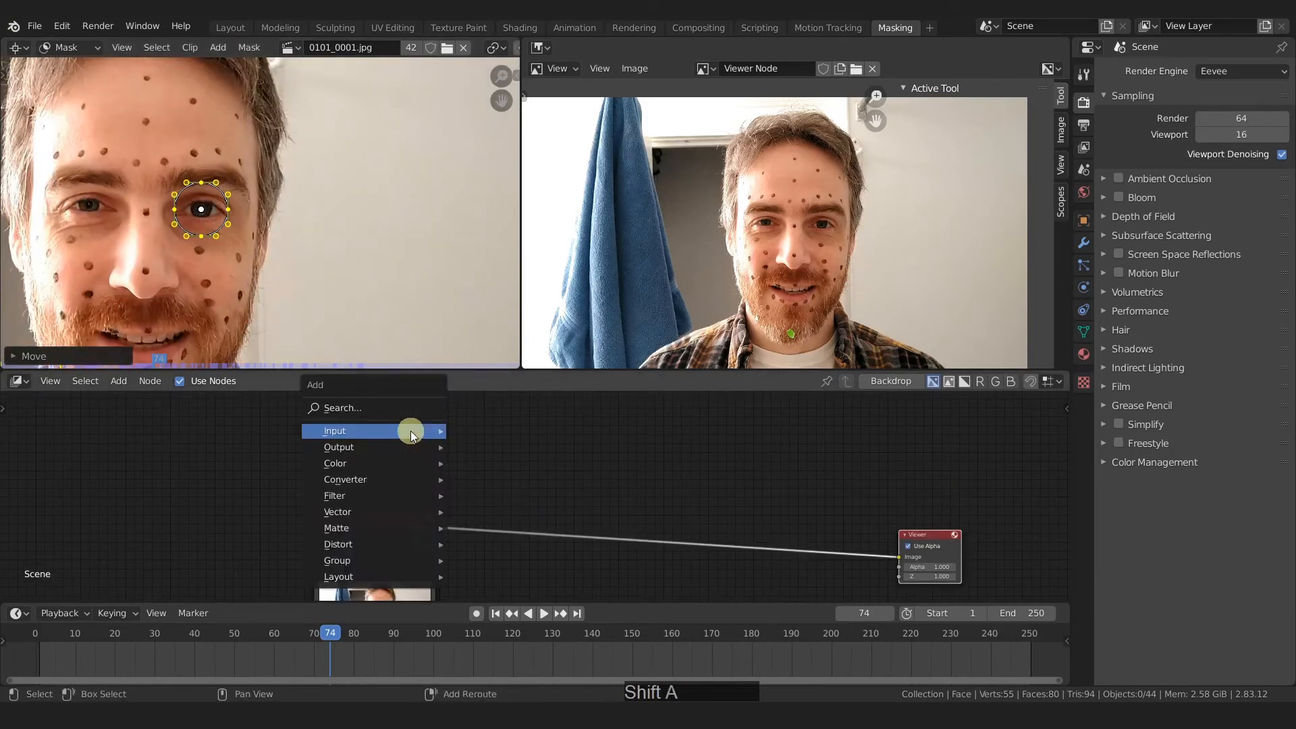
mouse_move(410, 431)
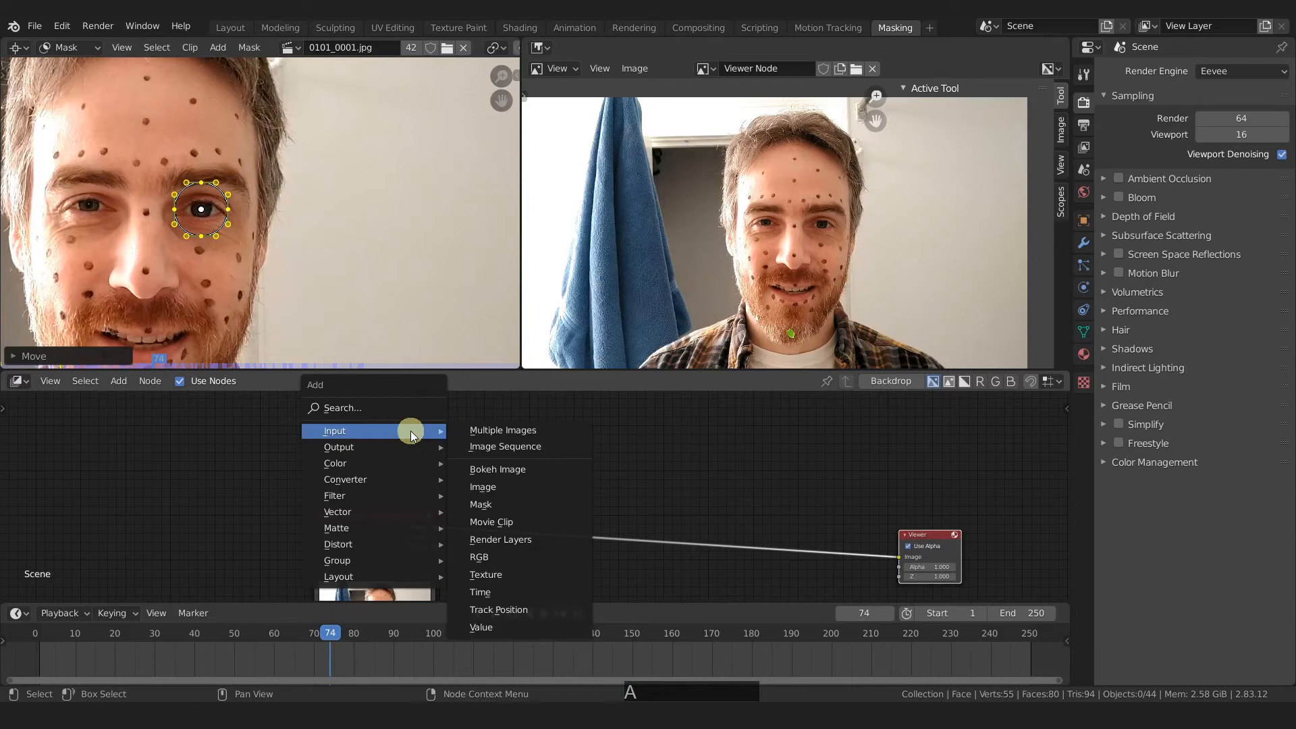
click(520, 506)
click(370, 418)
scroll(376, 431, up, 3)
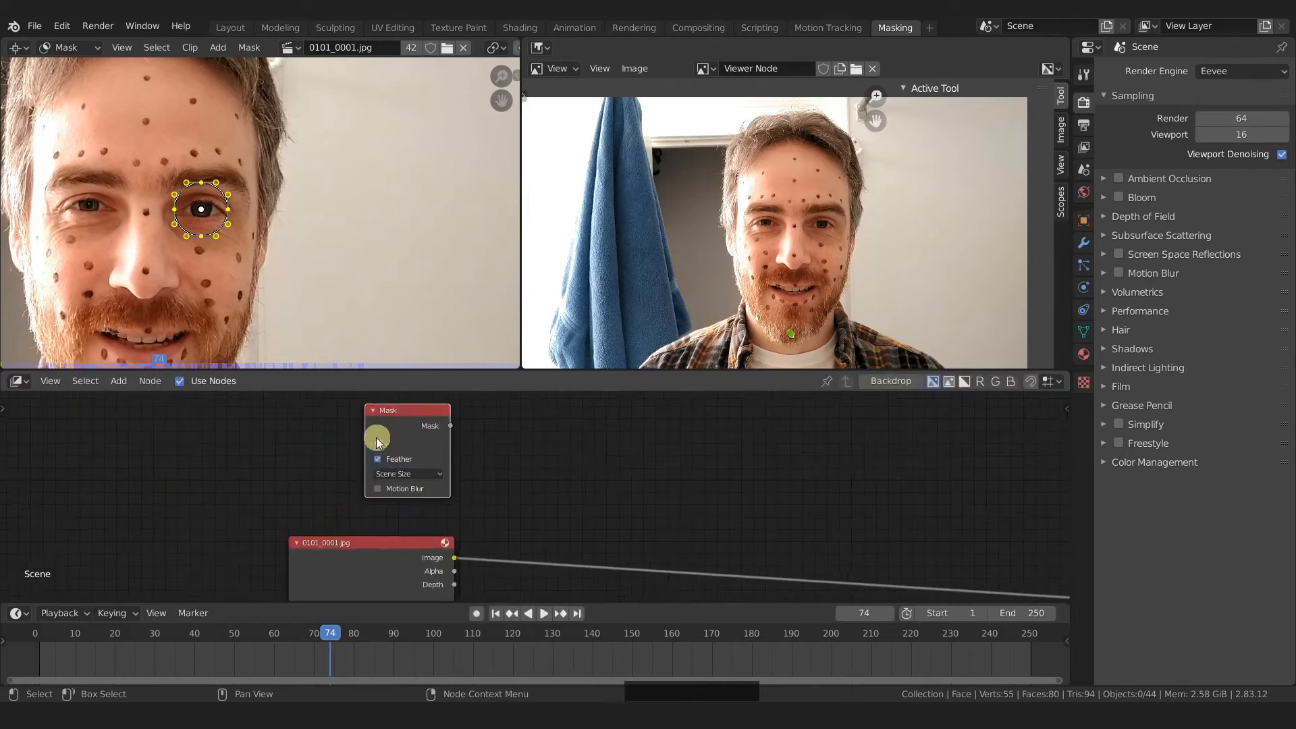
click(384, 436)
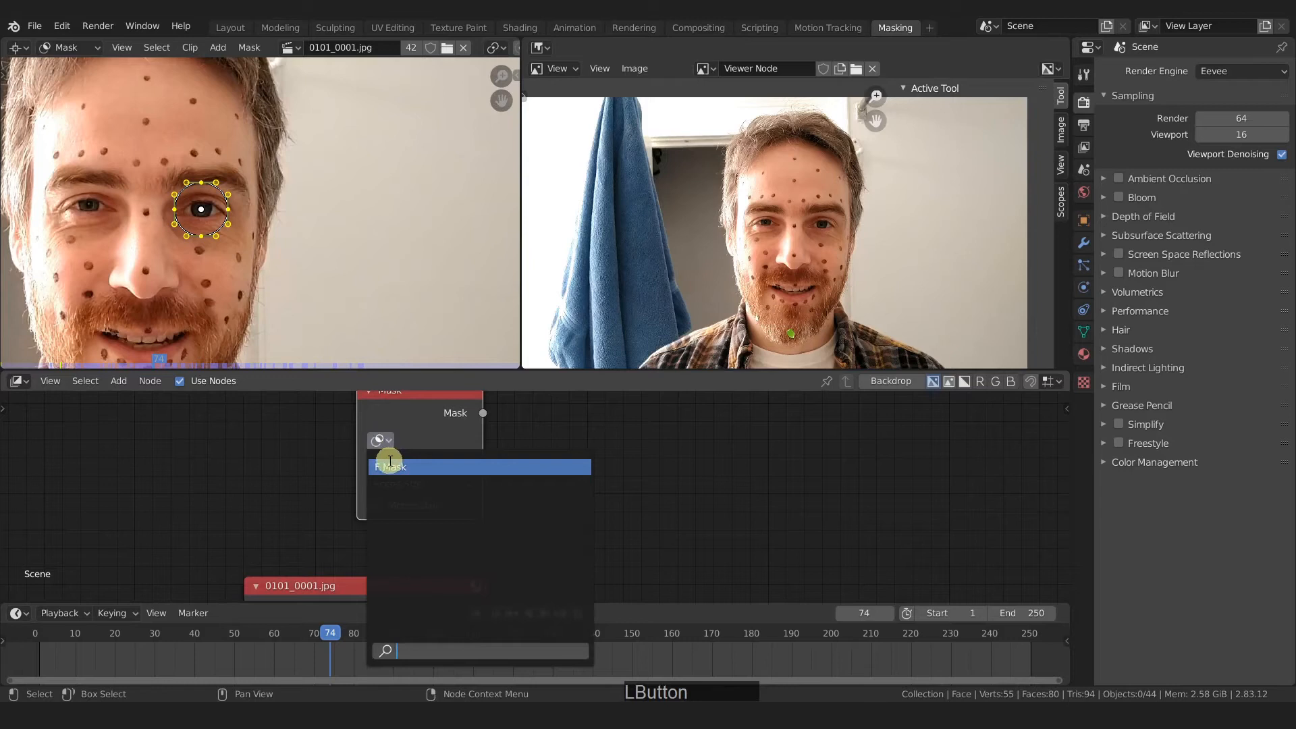
click(390, 466)
drag(357, 431, 299, 432)
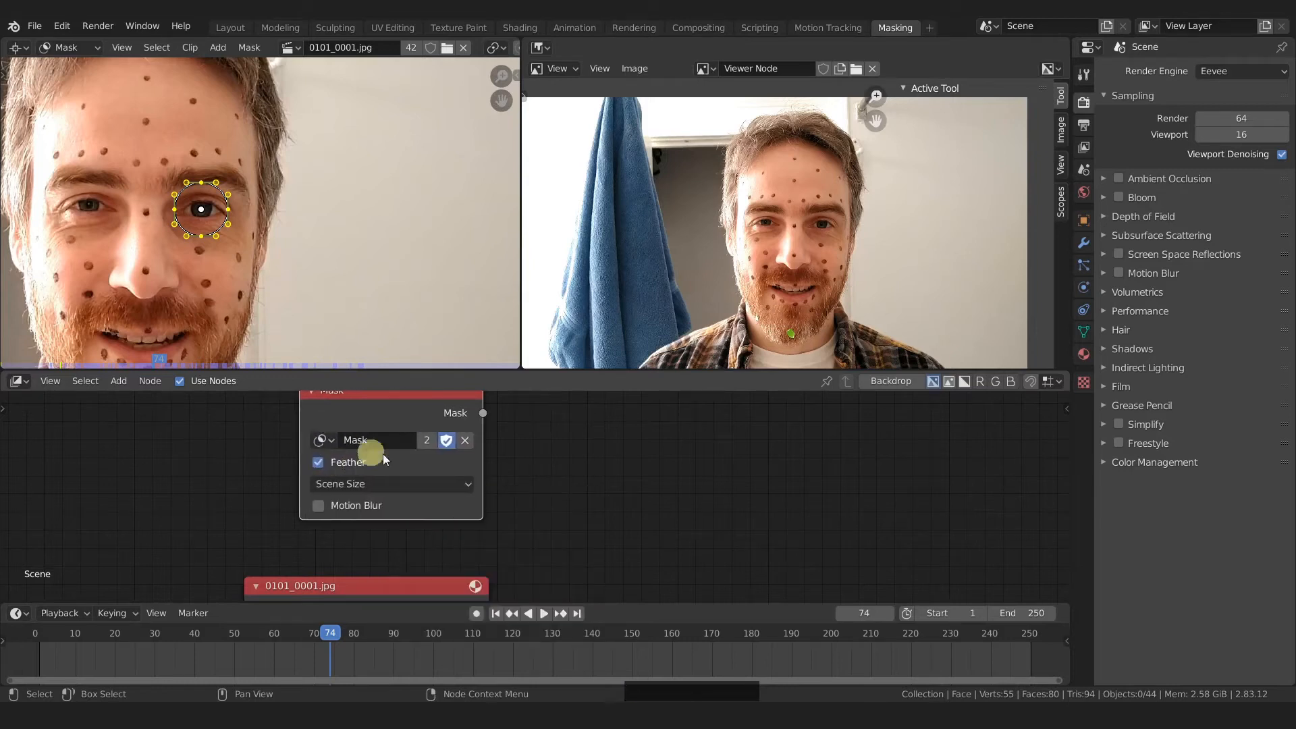
Rename the mask as Eye in the Movie Clip Editor.
scroll(334, 54, down, 5)
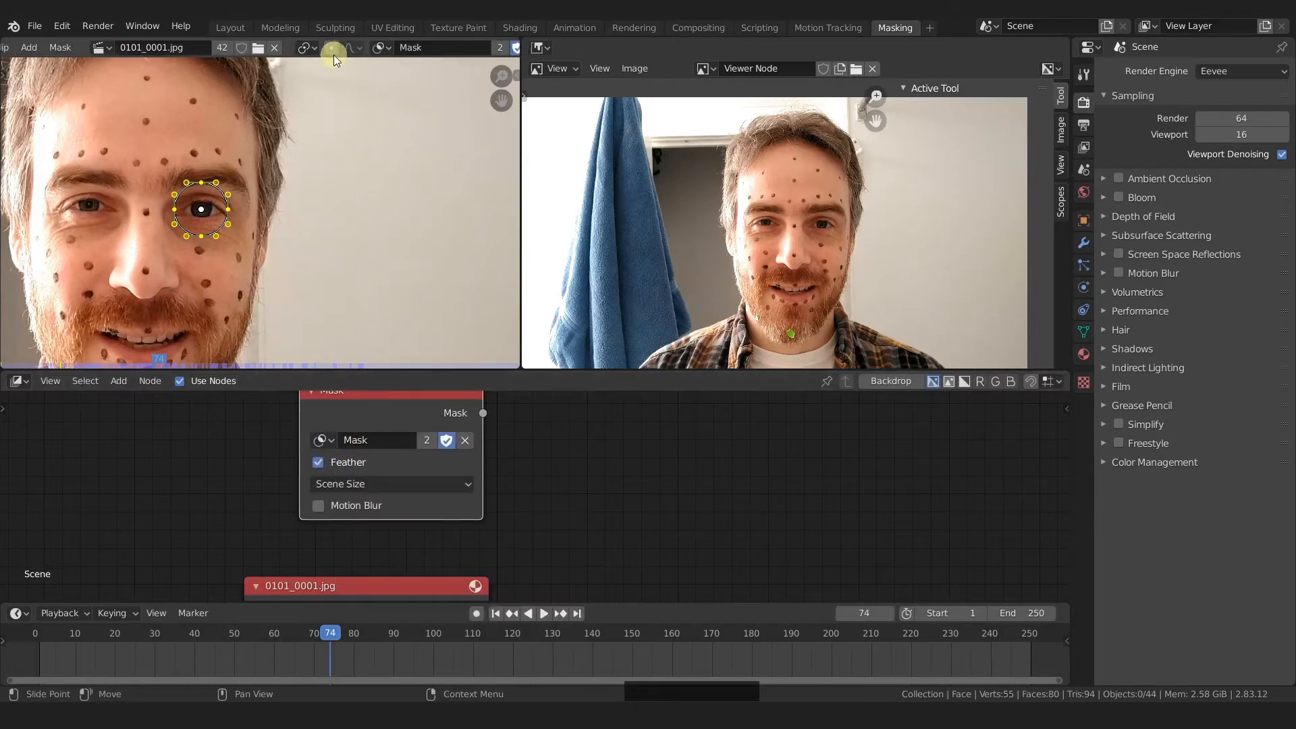
text(Eye)
key(Return)
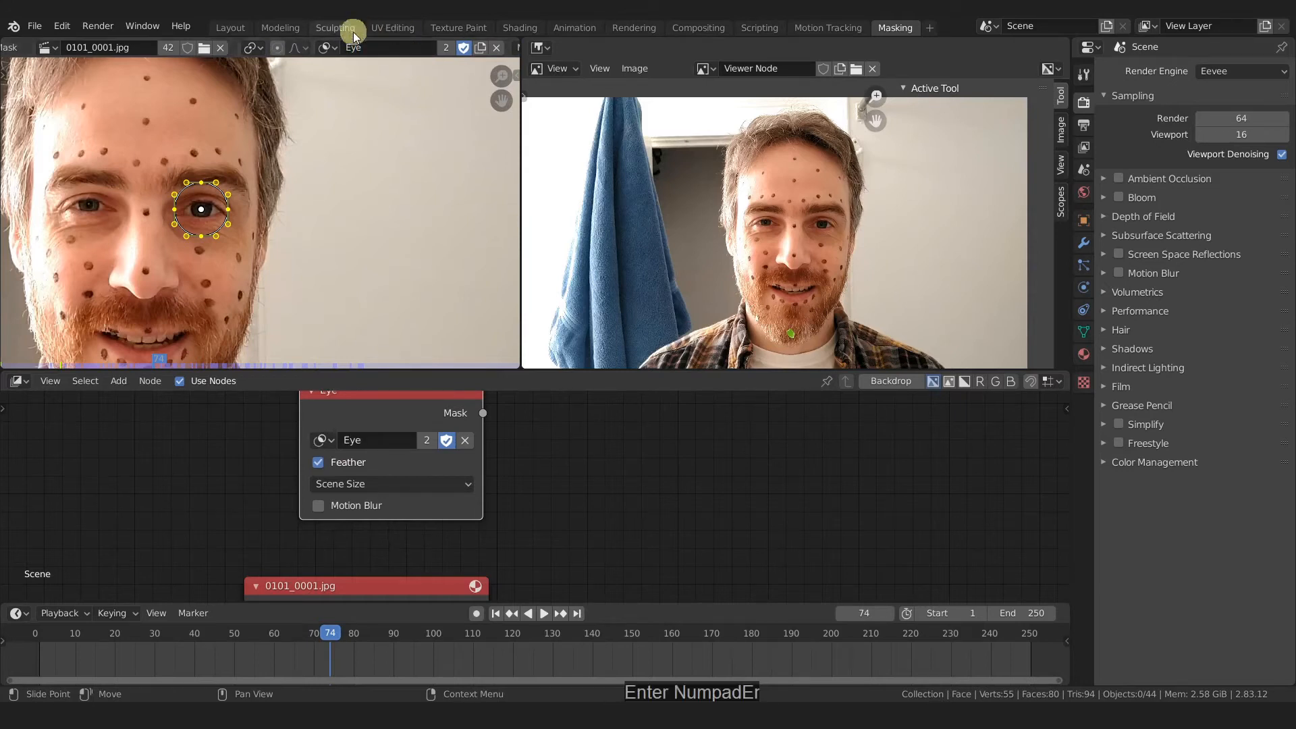
scroll(402, 422, down, 3)
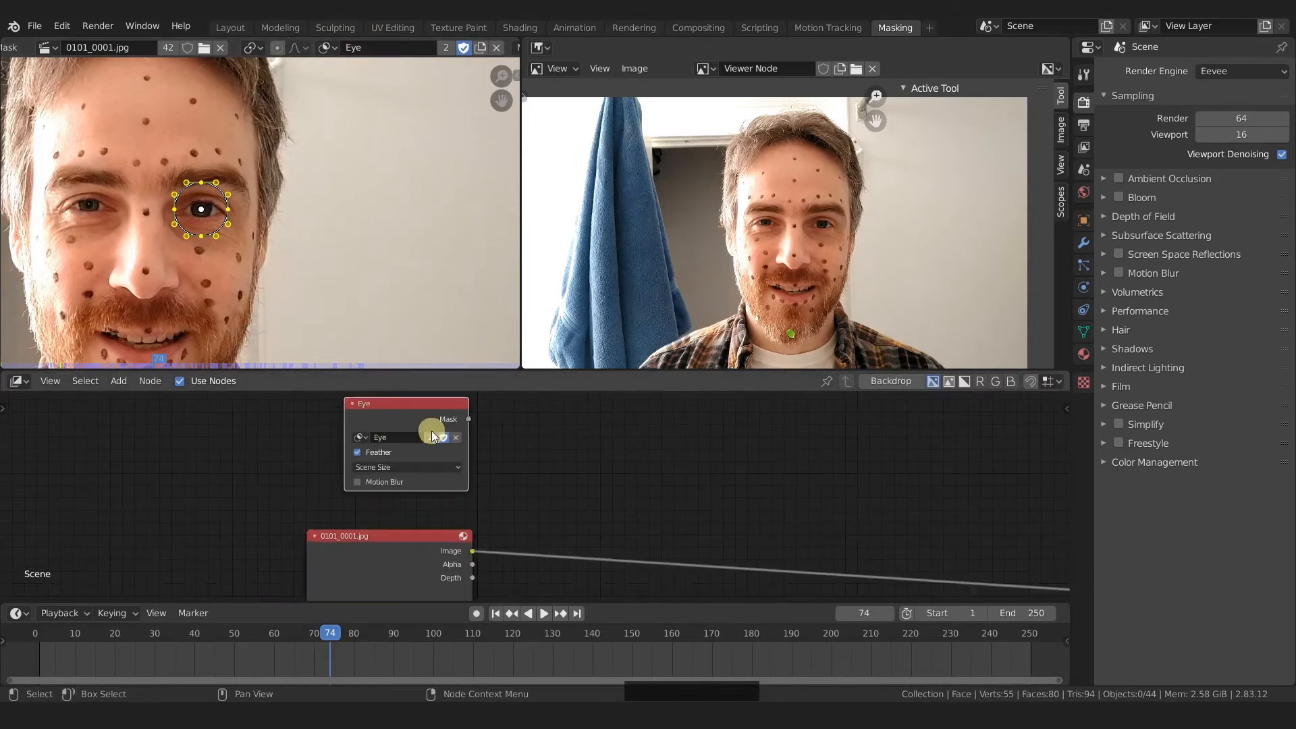
Link the Eye mask node's output to the Viewer node and inspect the mask image.
ctrl+shift+click(416, 420)
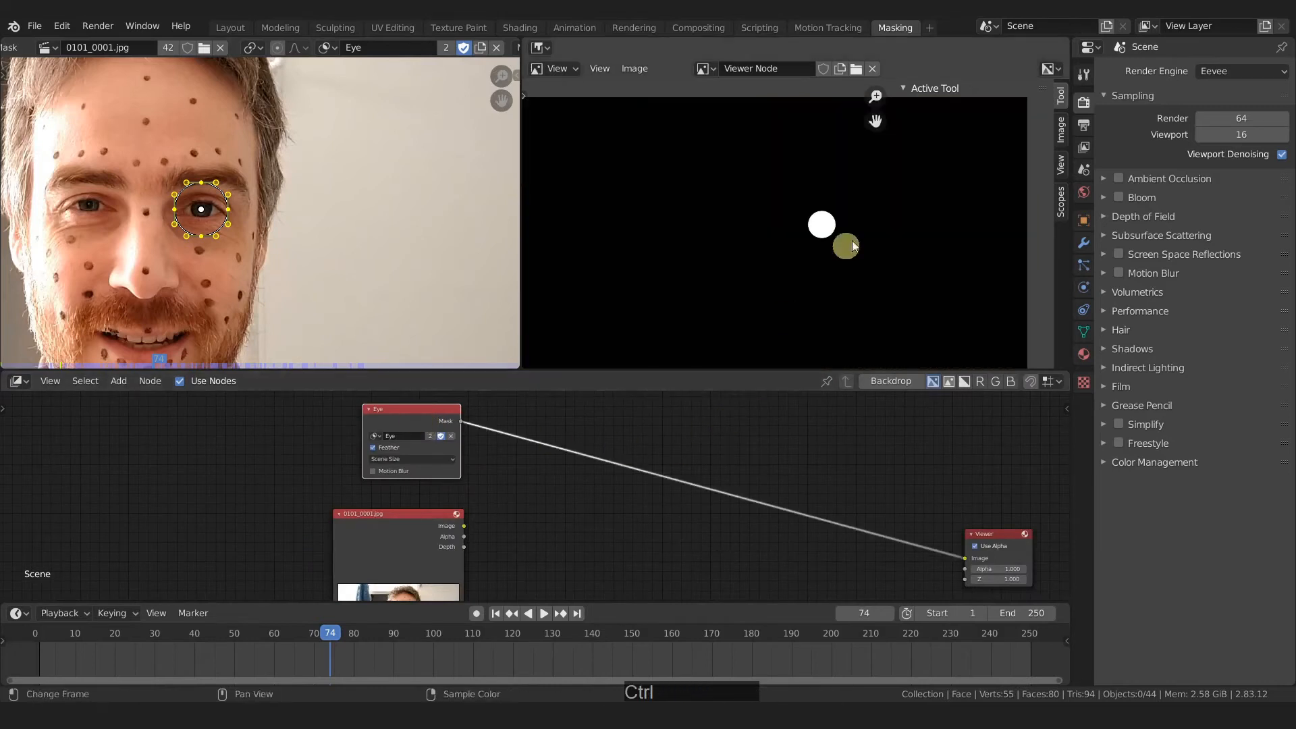
drag(460, 419, 959, 572)
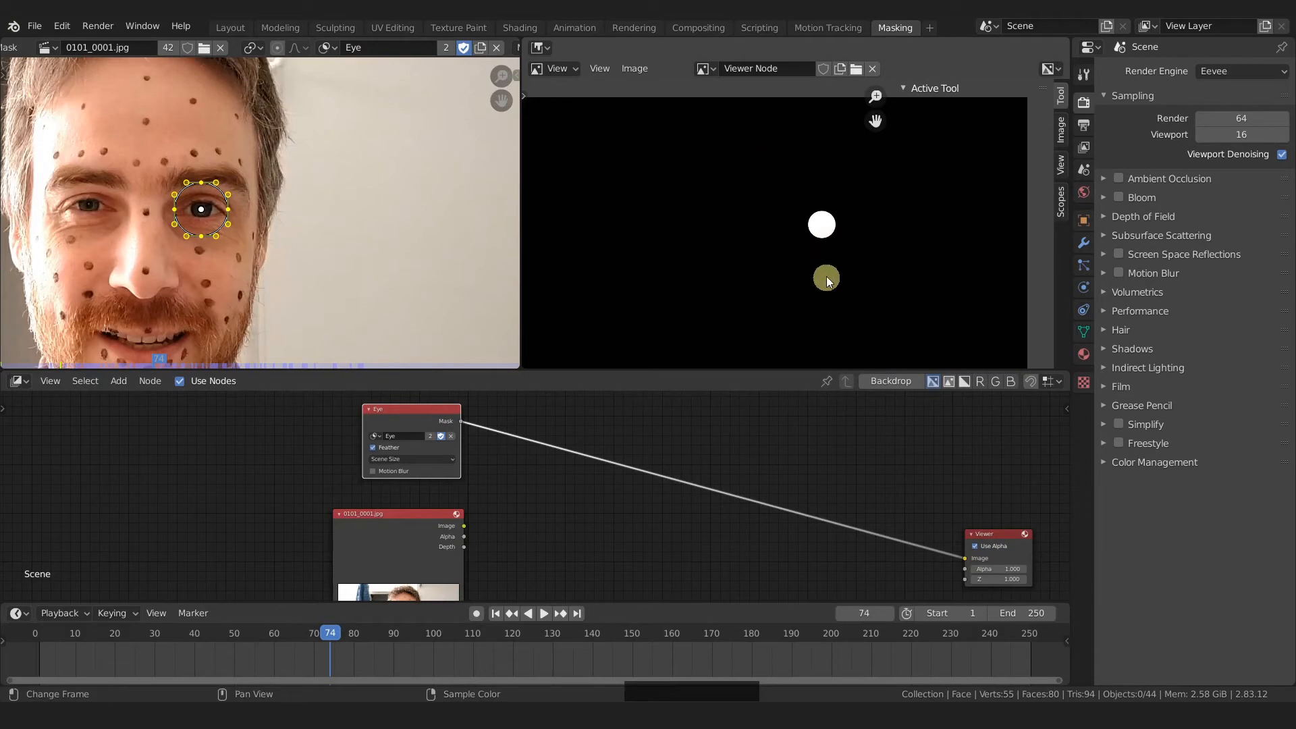
scroll(835, 240, up, 4)
scroll(835, 241, down, 4)
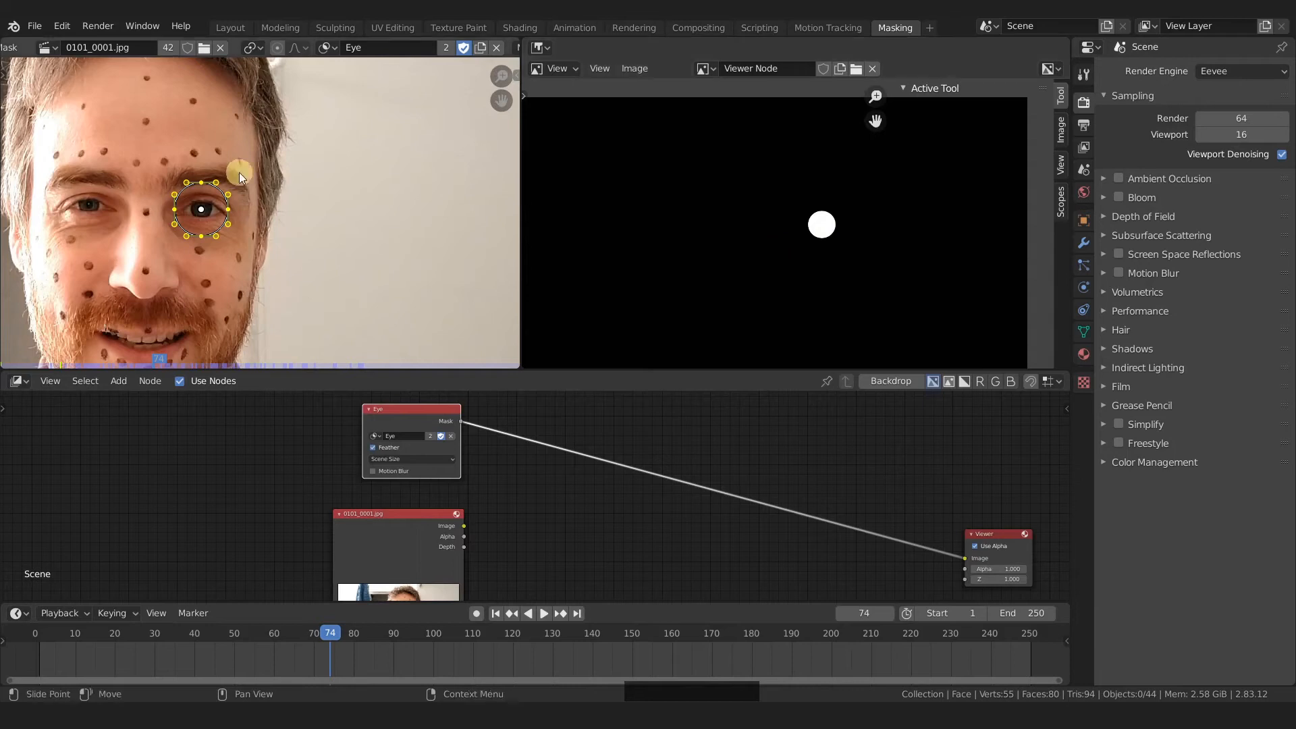
Turn on the Alpha Channel mask overlay in the clip editor and compare the circle with the Viewer image.
scroll(273, 188, down, 5)
middle_drag(273, 188, 337, 190)
scroll(323, 212, up, 2)
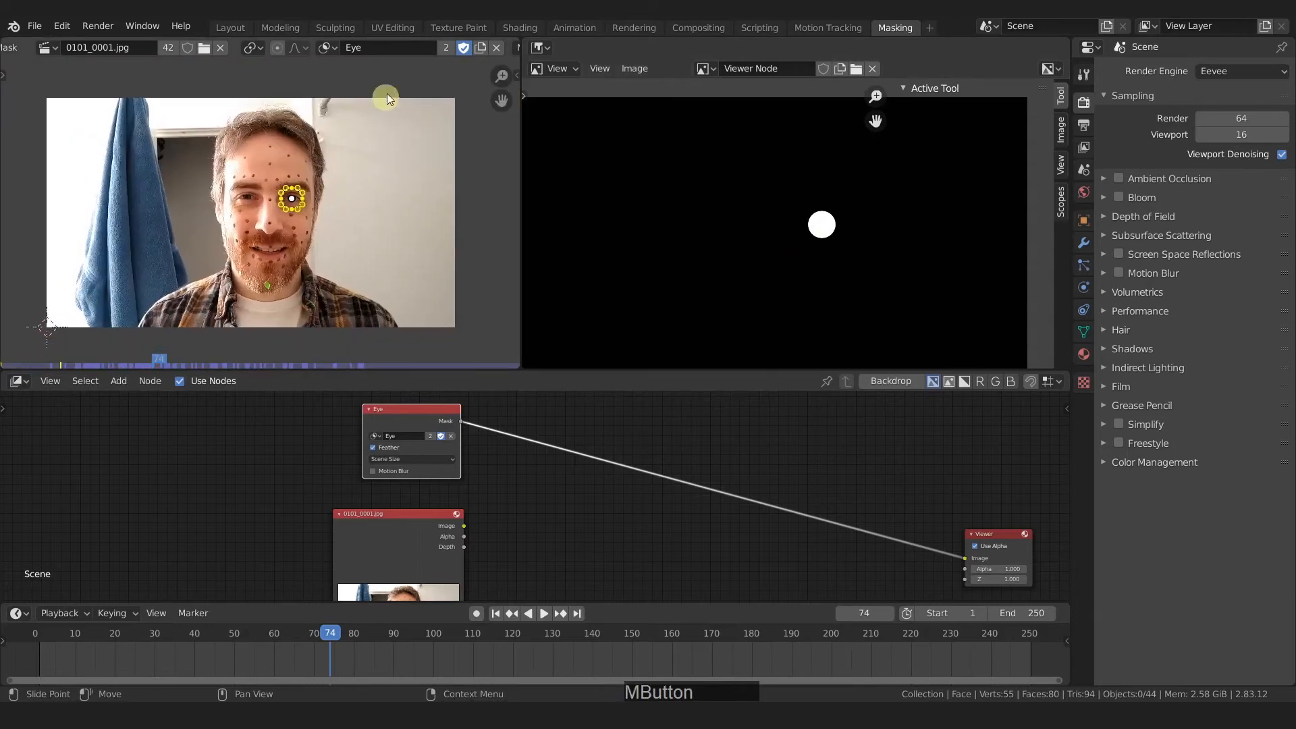
scroll(461, 48, down, 5)
click(409, 50)
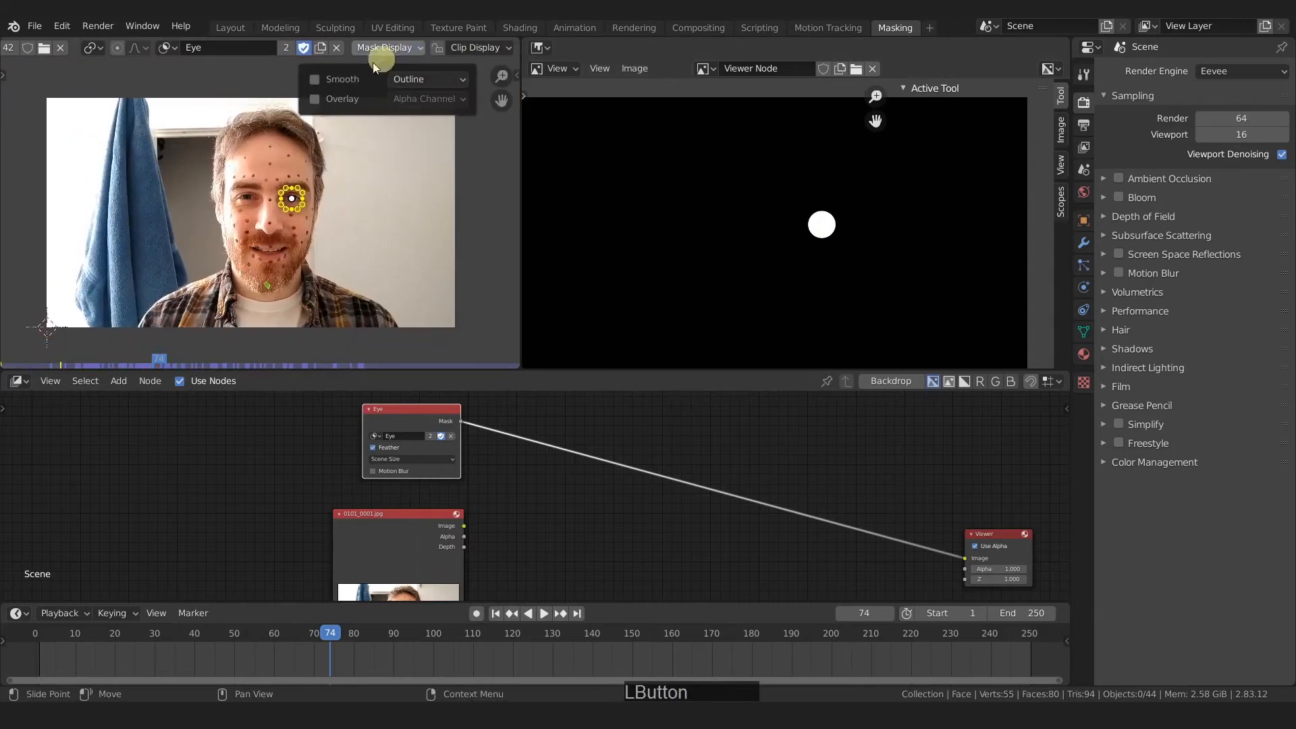
click(317, 100)
click(438, 172)
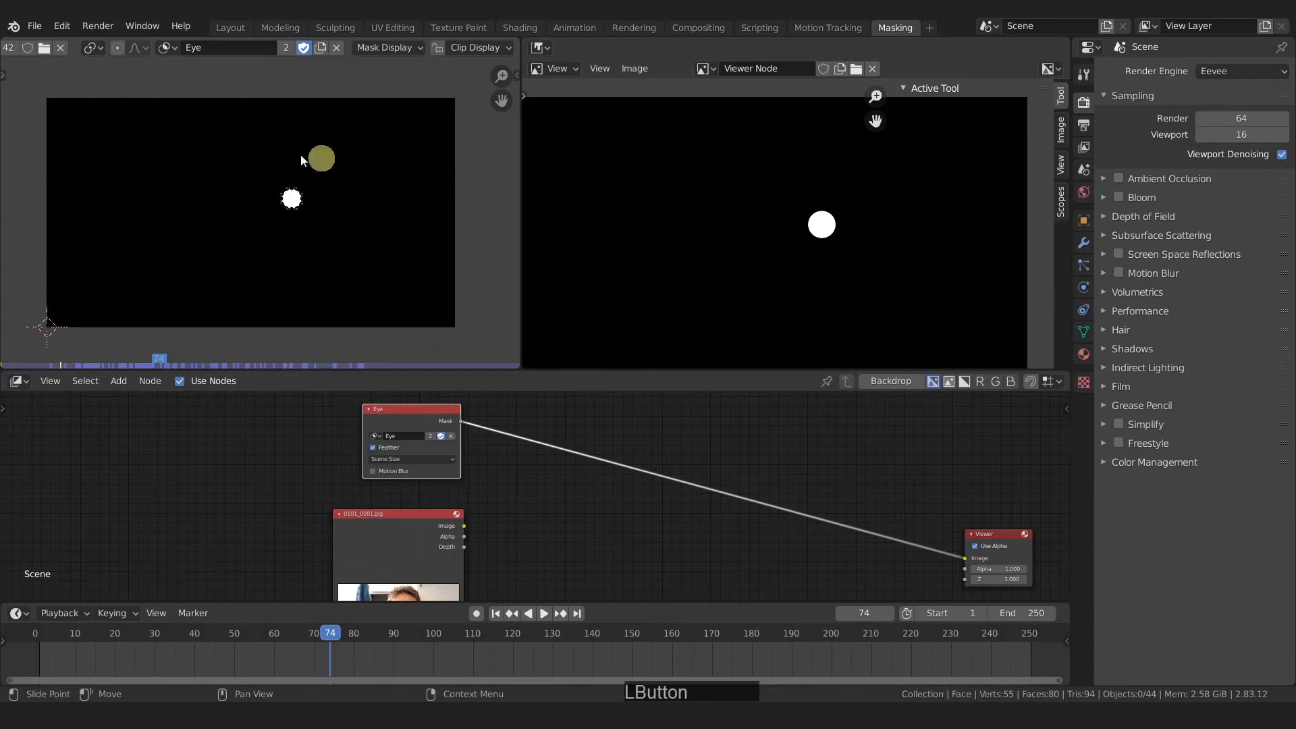
scroll(269, 200, up, 7)
click(334, 204)
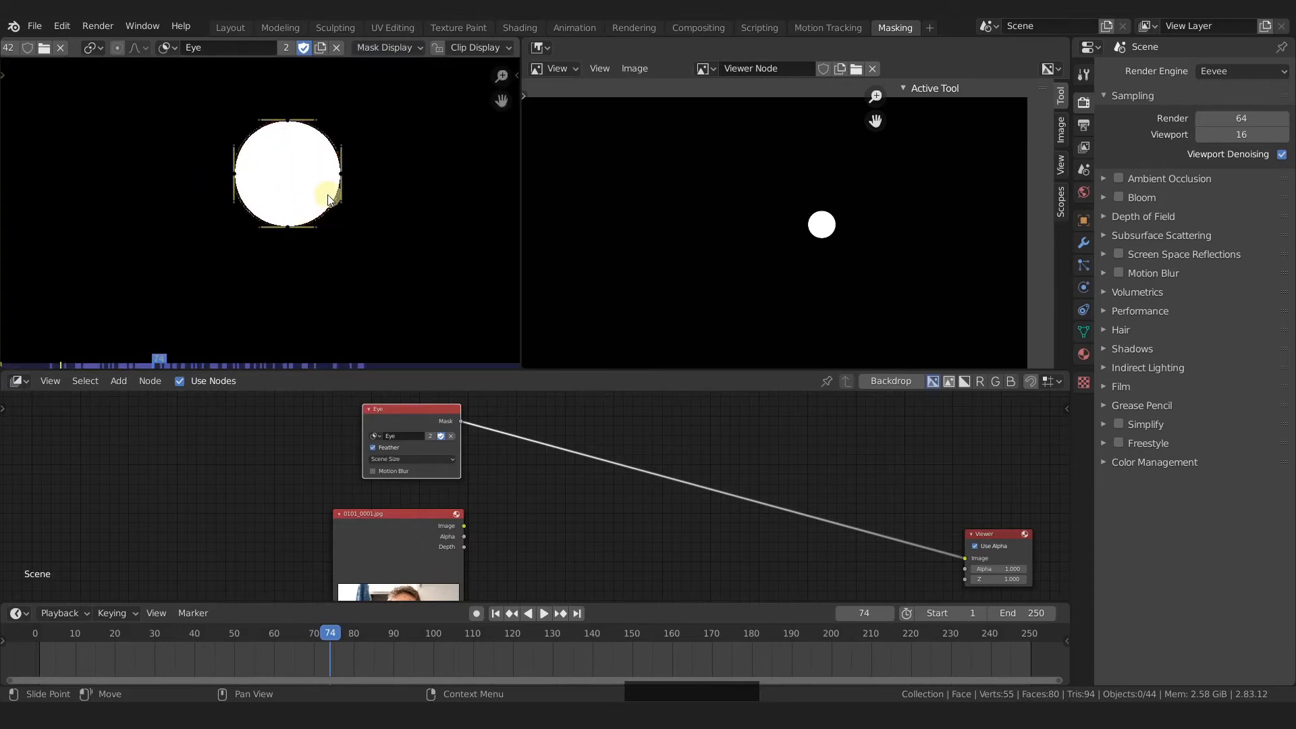
scroll(300, 184, down, 7)
scroll(843, 247, down, 2)
mouse_move(830, 243)
middle_down()
mouse_move(843, 247)
mouse_move(825, 229)
middle_up()
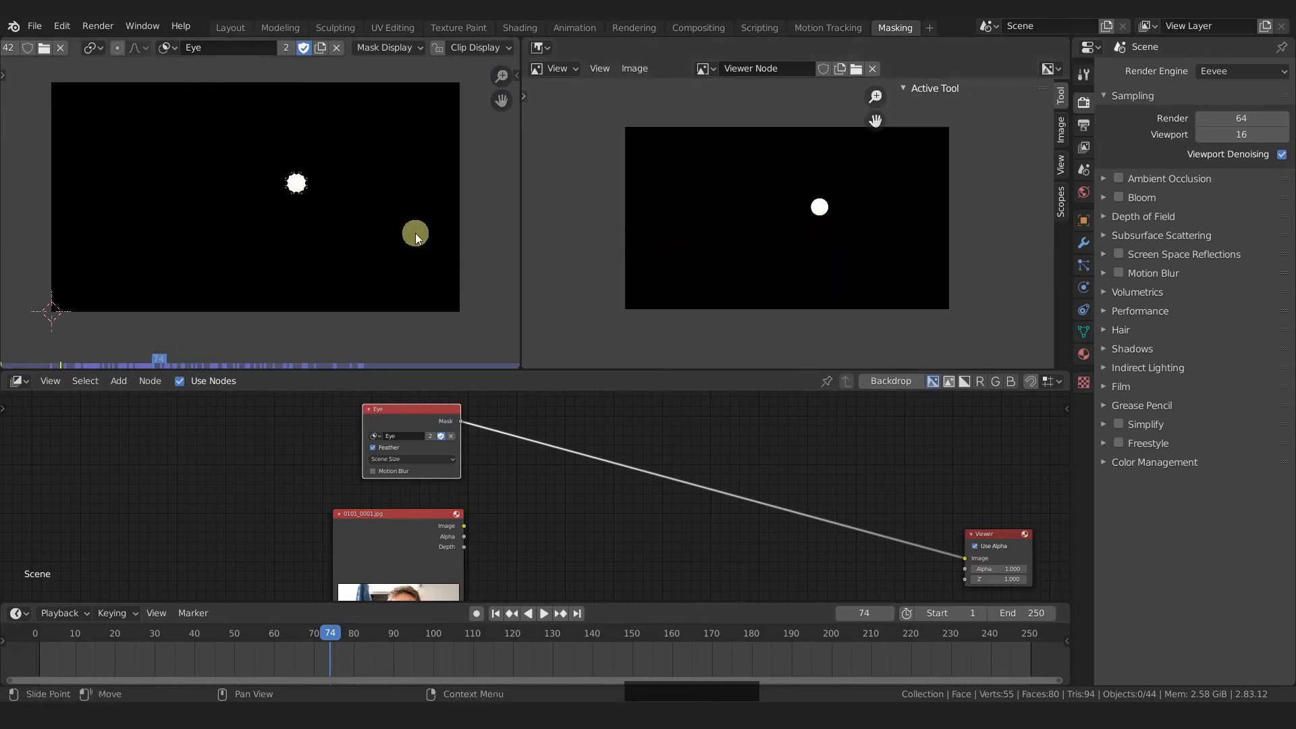
Select all points of the Eye mask and test moving it sideways across the frame.
key(a)
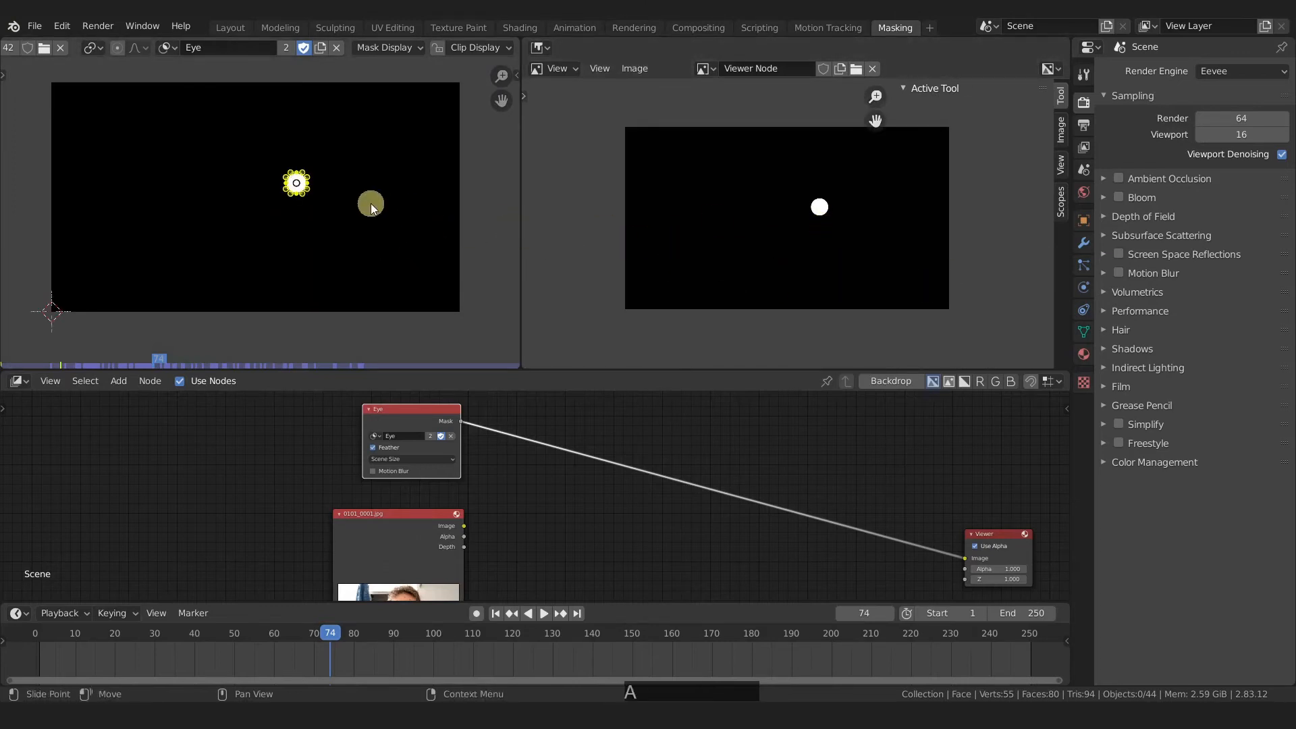
key(g)
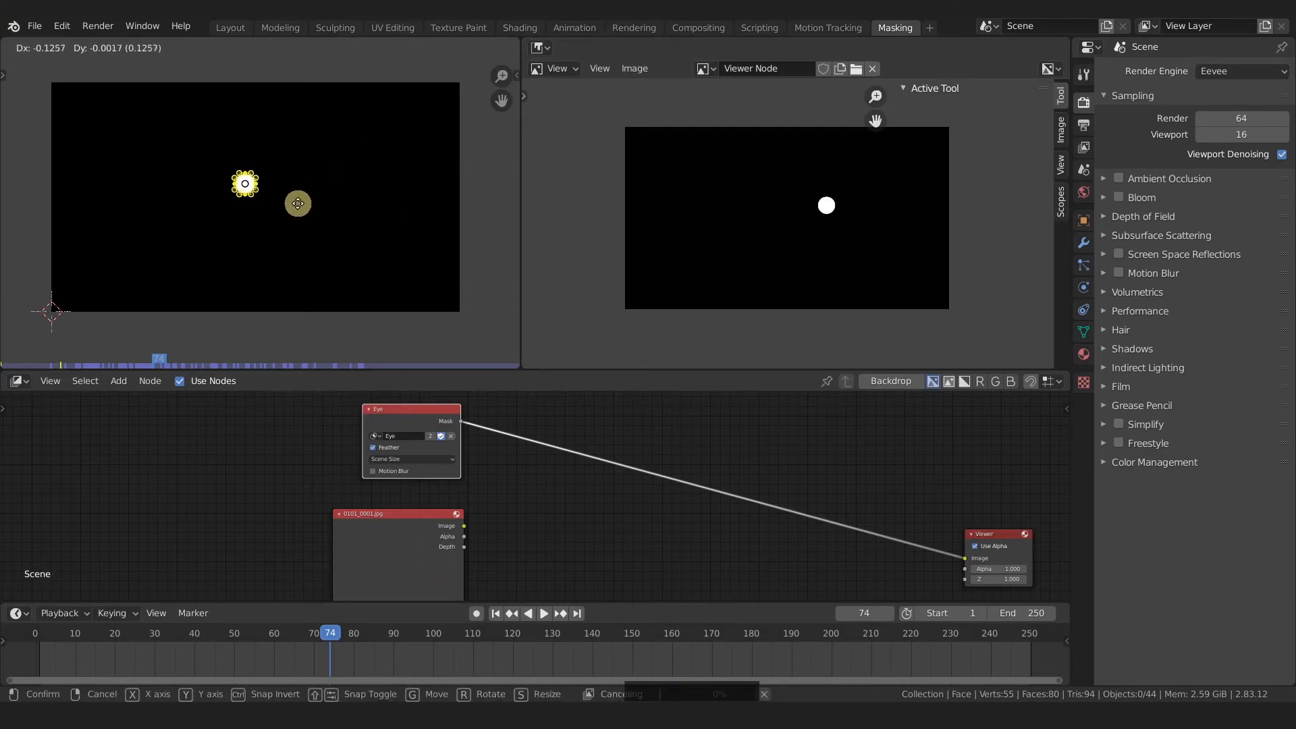
right_click(385, 210)
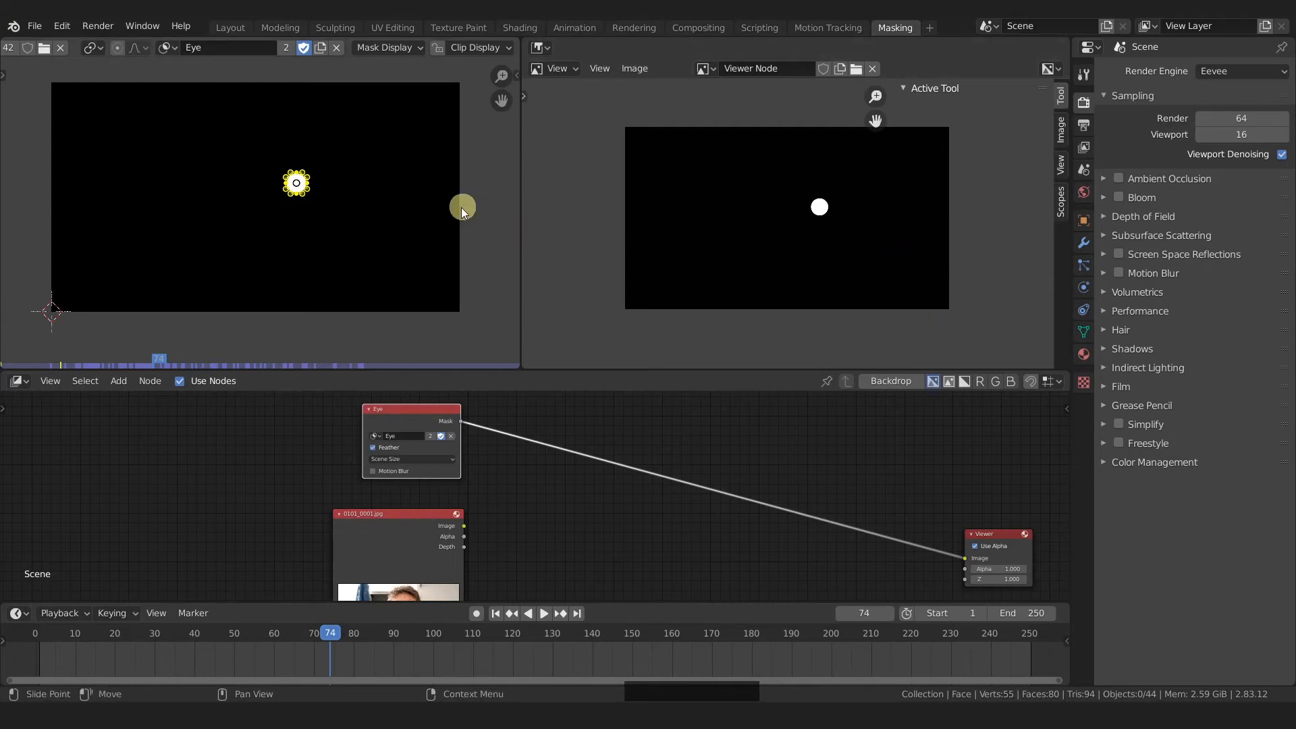
Try inverting MaskLayer in the clip editor's mask layer settings, and switch the inversion off again.
key(n)
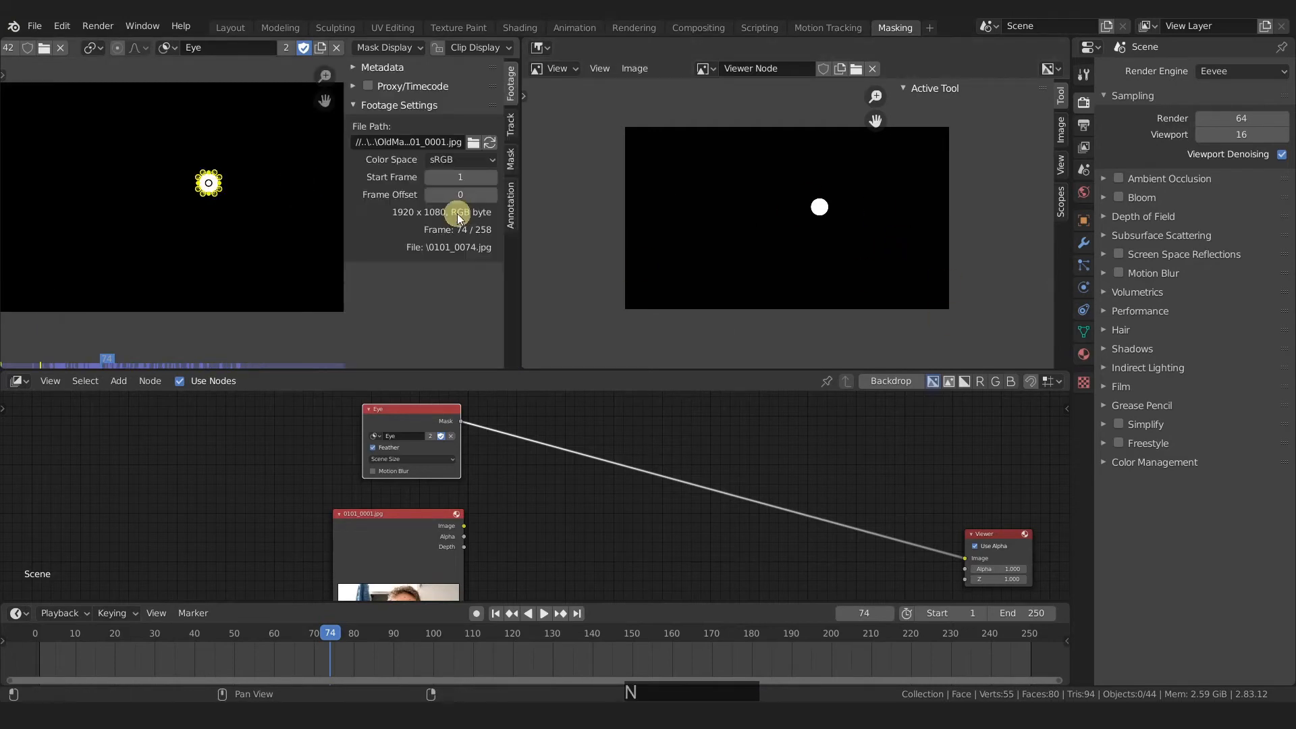
click(512, 160)
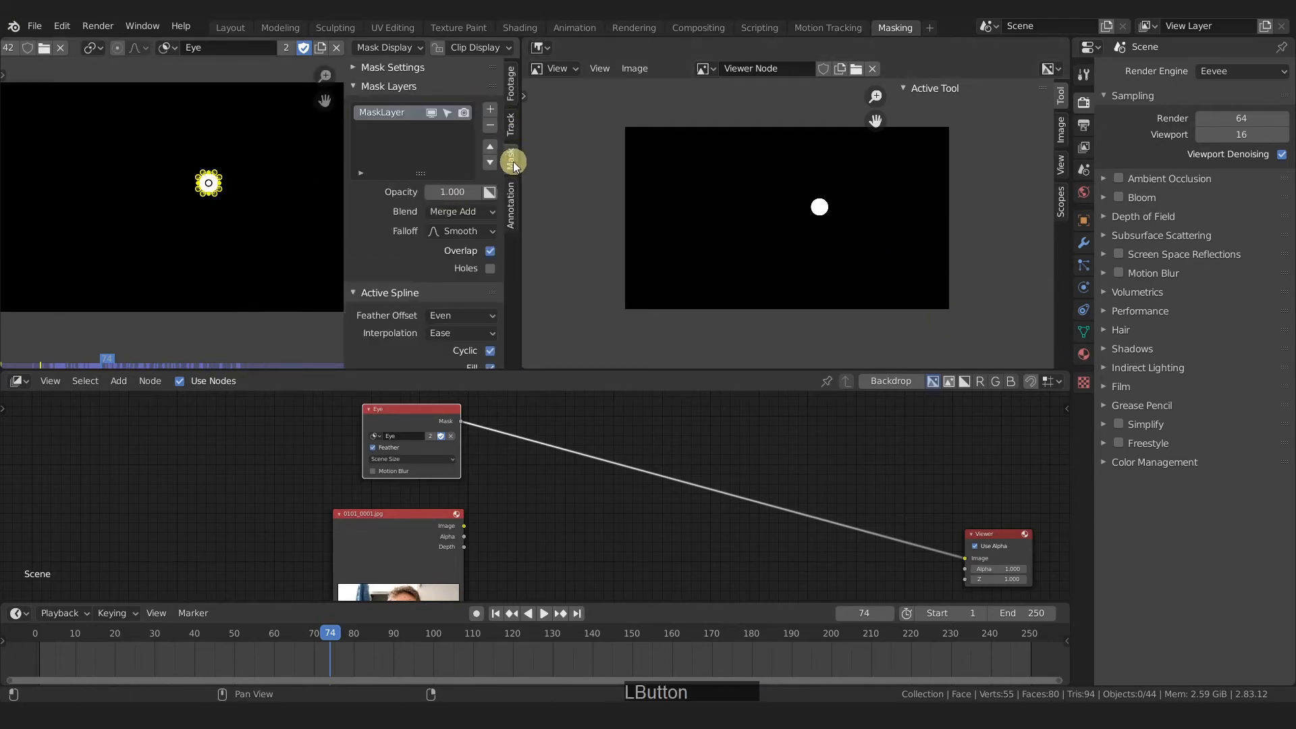
click(492, 193)
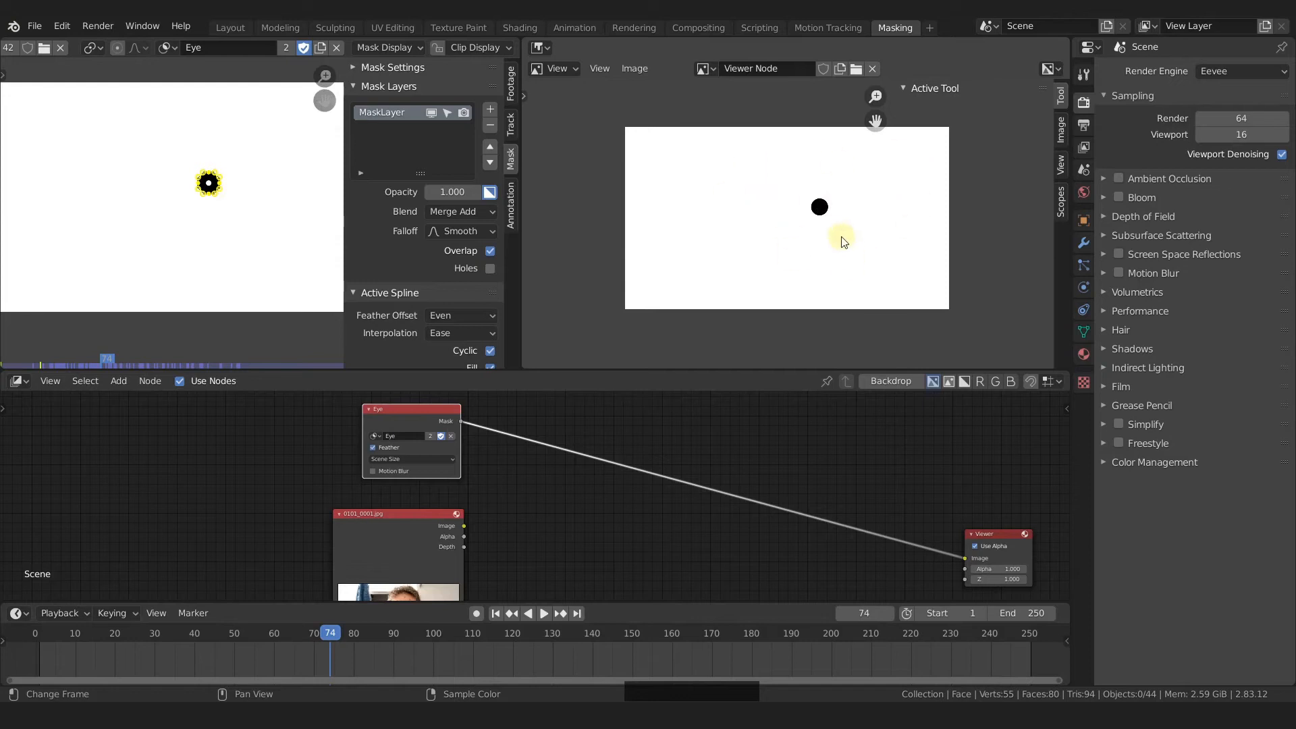
click(490, 193)
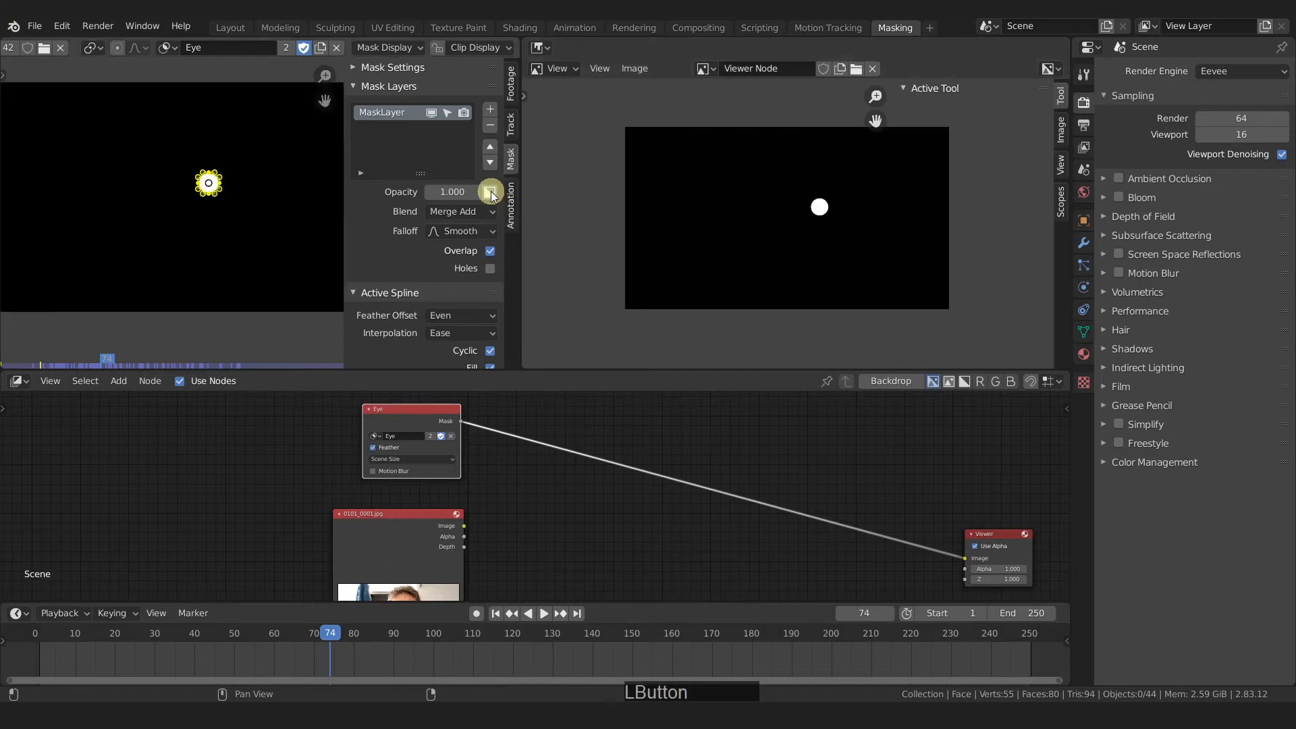
Insert an Invert color node on the link between the Eye mask node and the Viewer node.
key(shift+a)
mouse_move(601, 439)
mouse_move(574, 471)
click(703, 597)
click(597, 426)
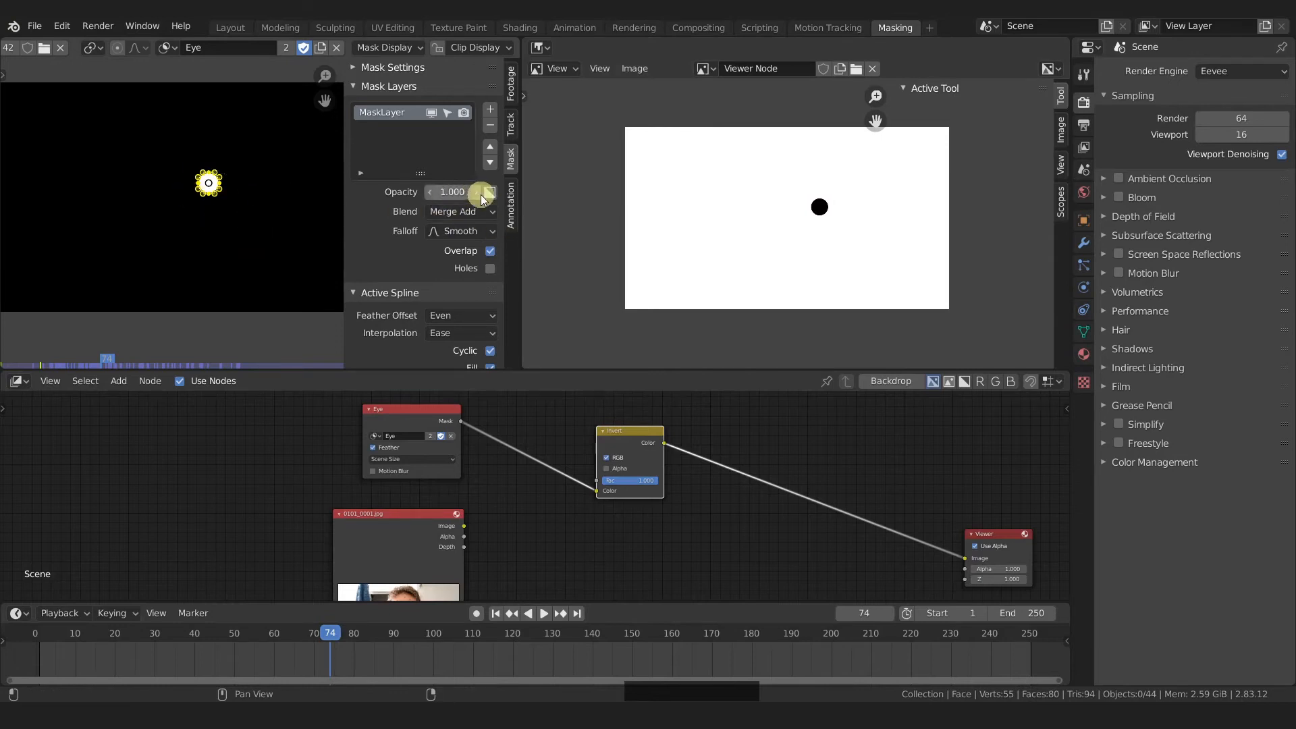
drag(629, 432, 616, 430)
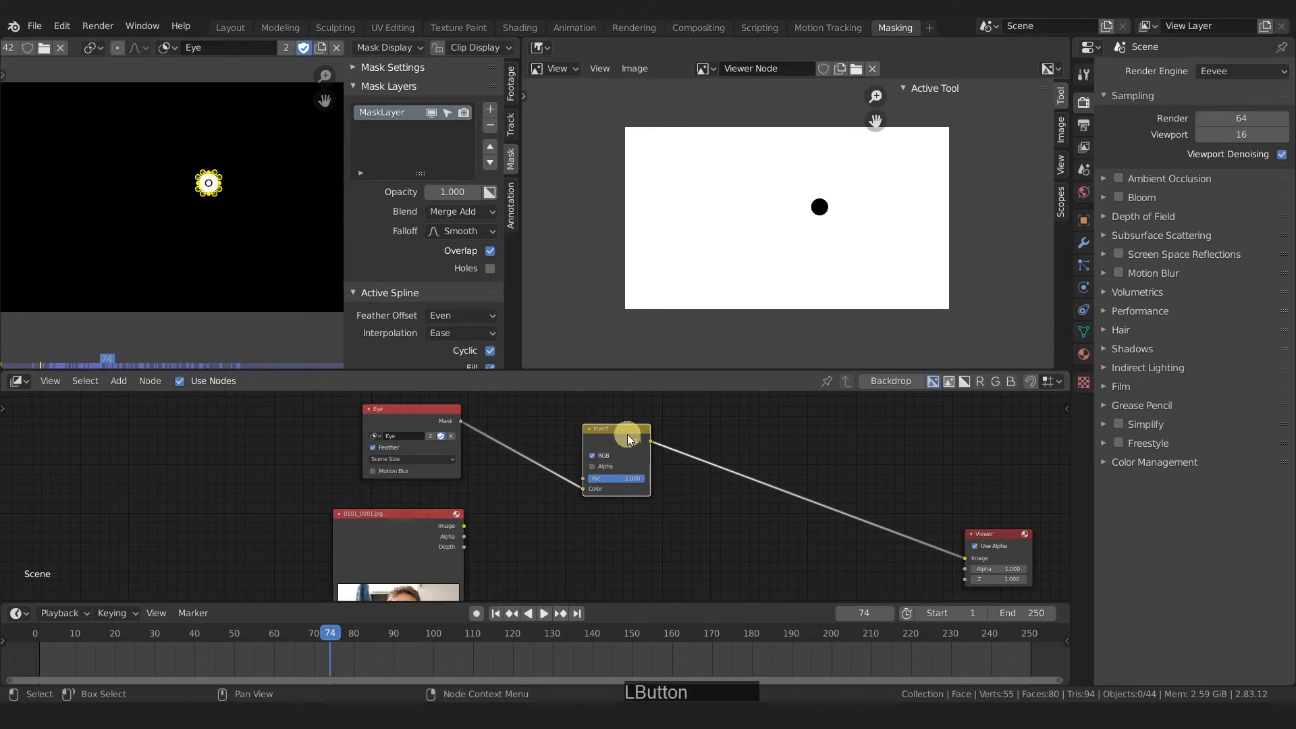
Mute and unmute the Invert node to compare the results, and delete it while keeping the mask linked to the Viewer.
key(m)
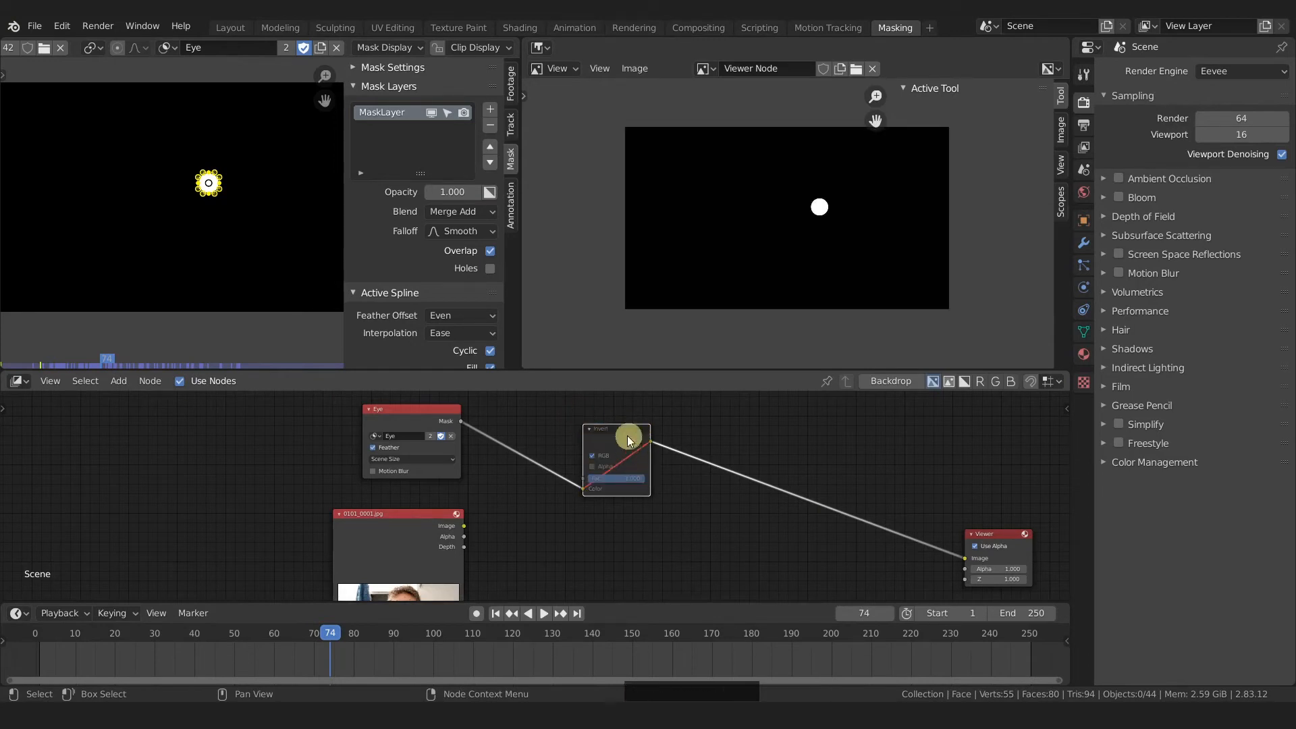
drag(627, 442, 634, 439)
key(m)
key(m)
key(m)
key(m)
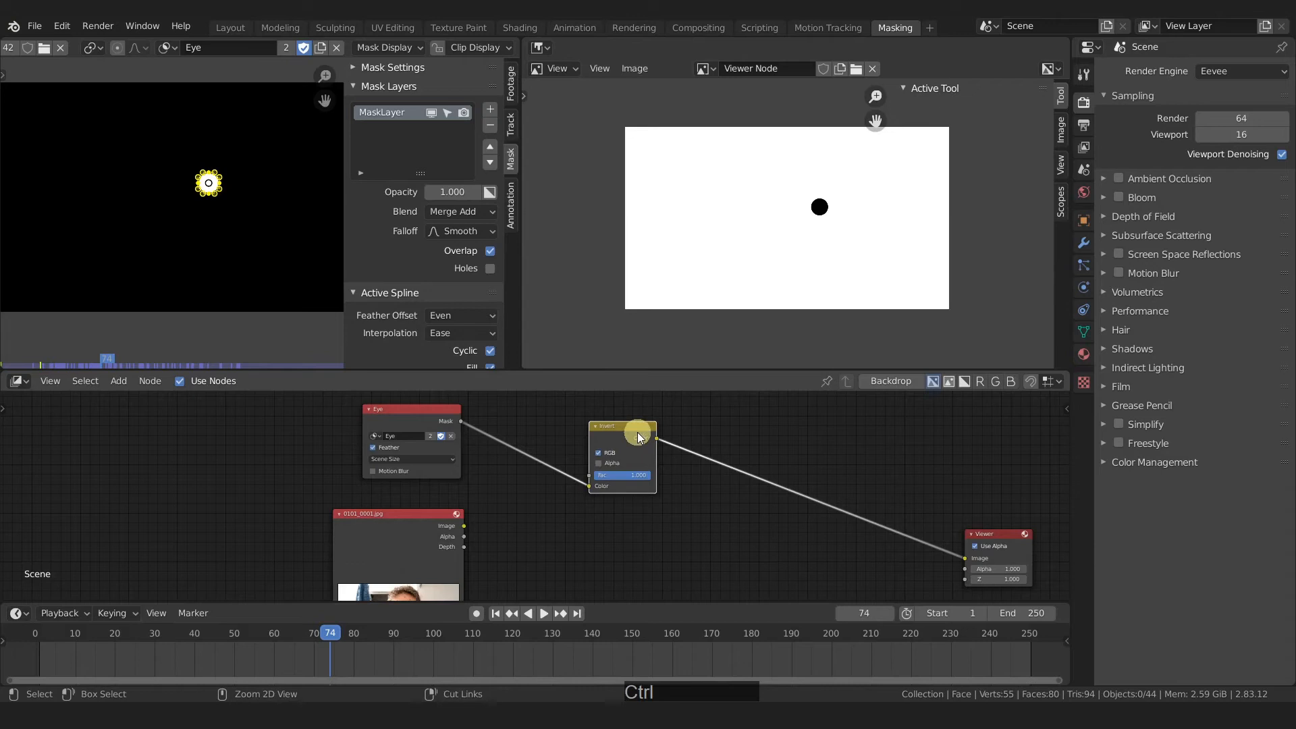
key(ctrl+x)
Link the footage node to the Viewer and insert an Alpha Over node on that link.
middle_drag(443, 515, 538, 550)
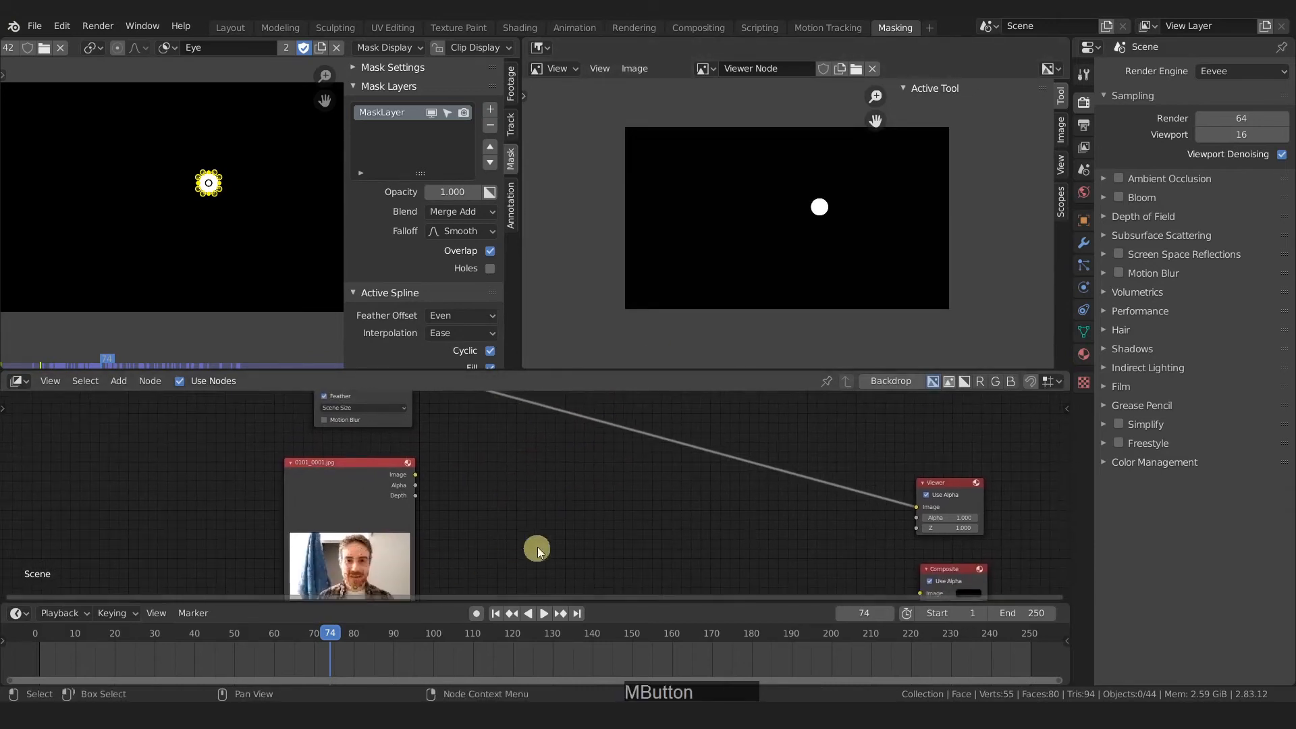
ctrl+shift+click(357, 478)
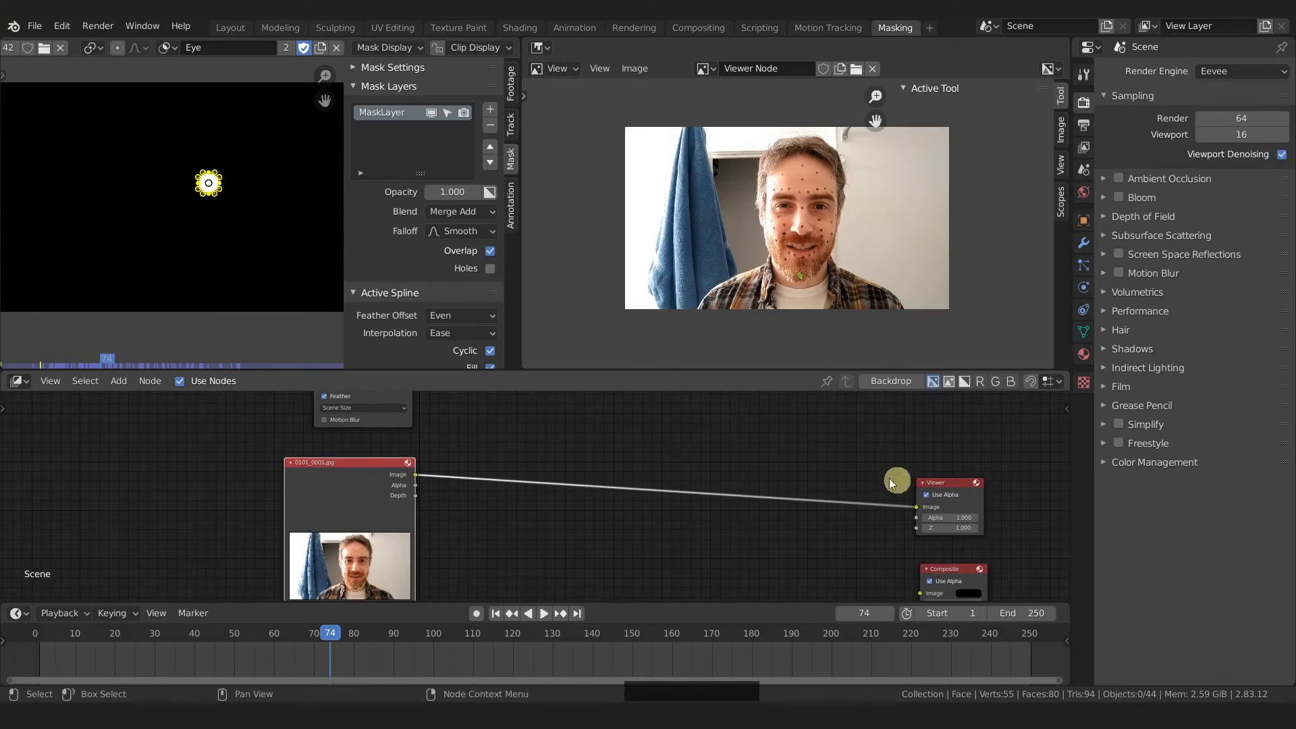
key(shift+a)
mouse_move(644, 463)
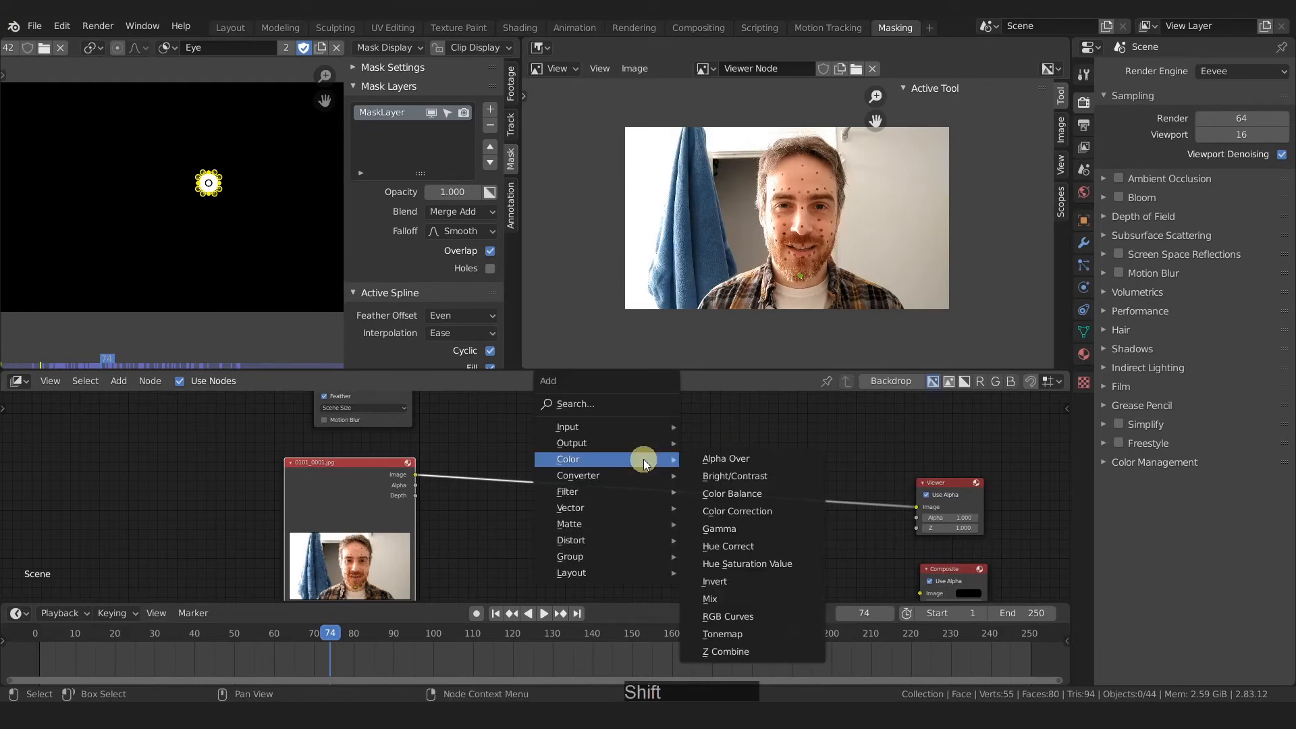
click(761, 461)
click(680, 442)
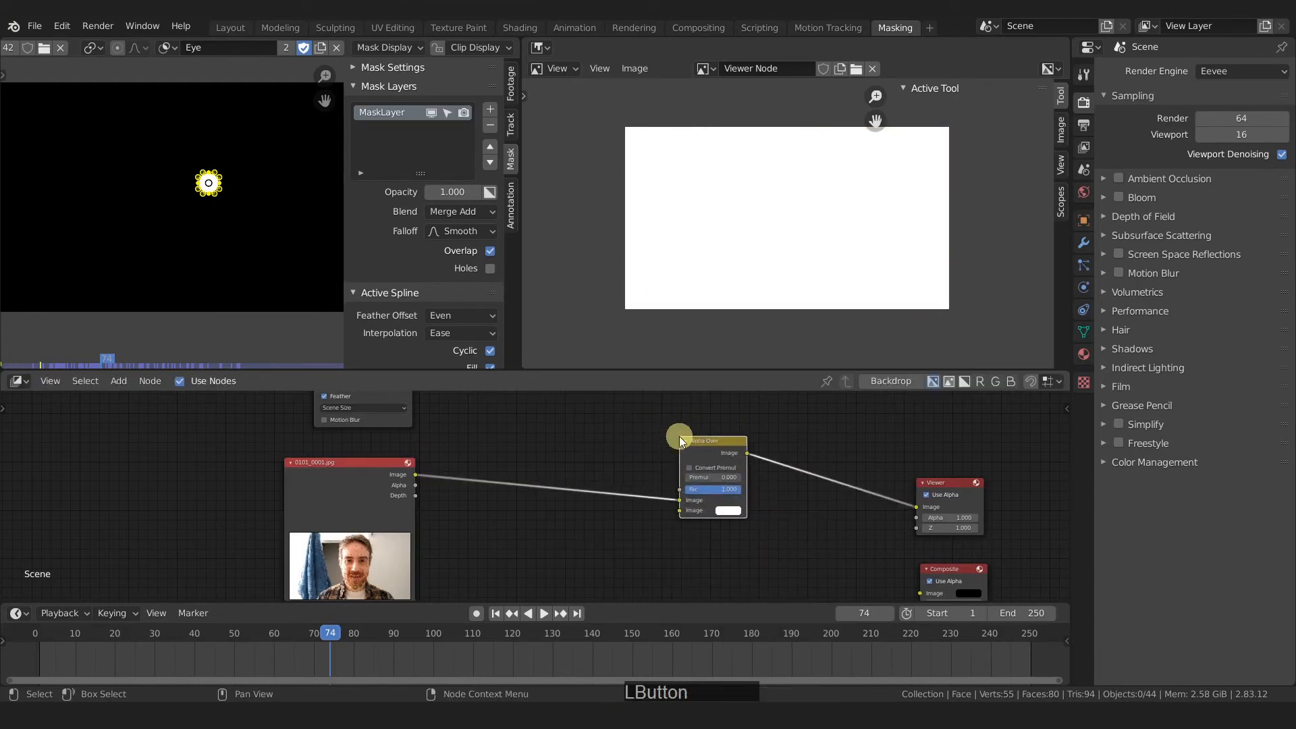
scroll(705, 492, up, 2)
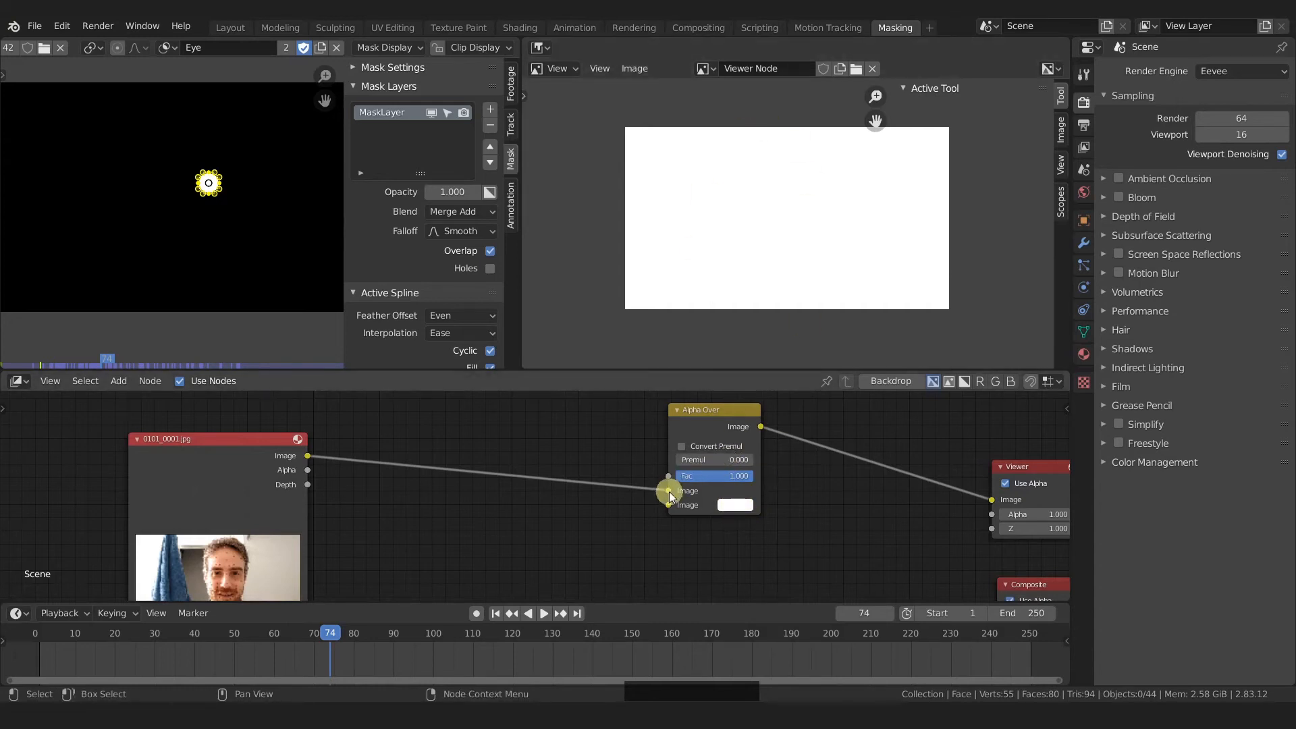
Move the footage link to Alpha Over's second Image input, connect the Eye mask to its Fac input, and nudge both source nodes.
drag(659, 490, 669, 505)
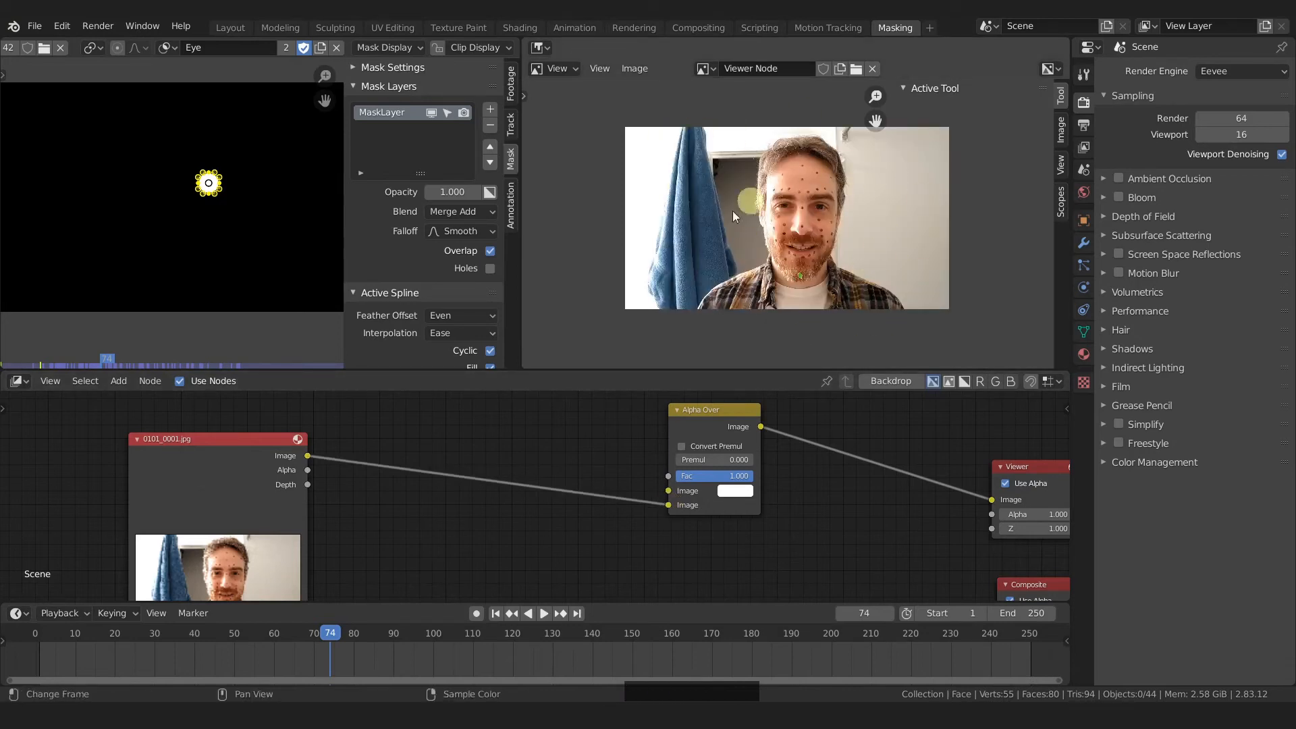
scroll(573, 443, down, 3)
middle_drag(572, 443, 587, 498)
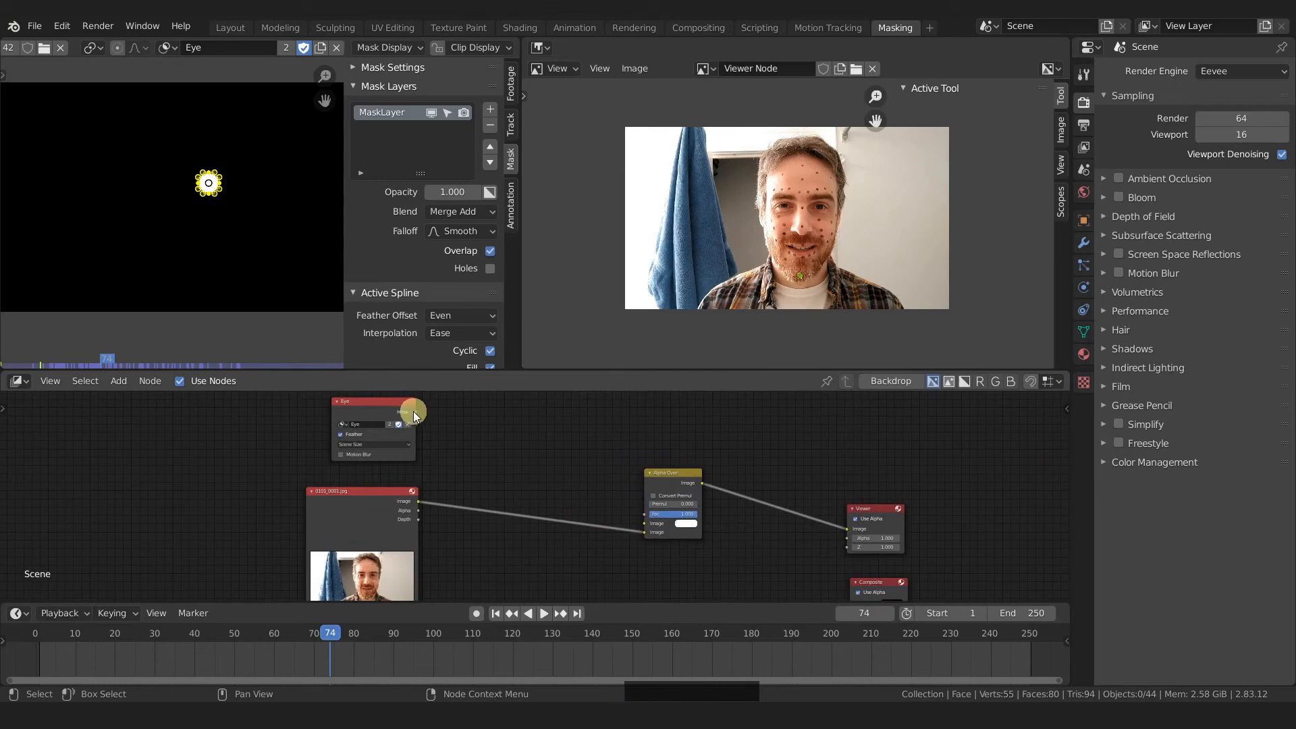
drag(416, 412, 650, 514)
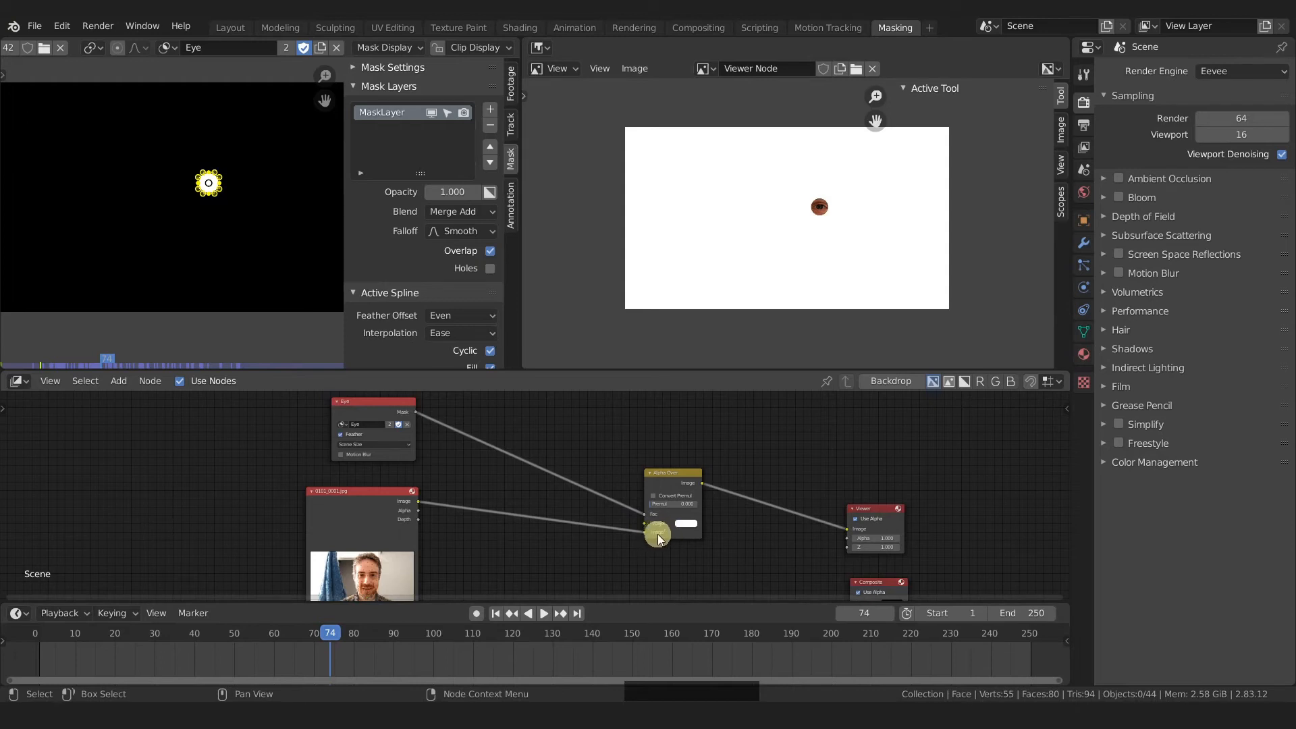
scroll(822, 202, up, 3)
scroll(791, 215, down, 2)
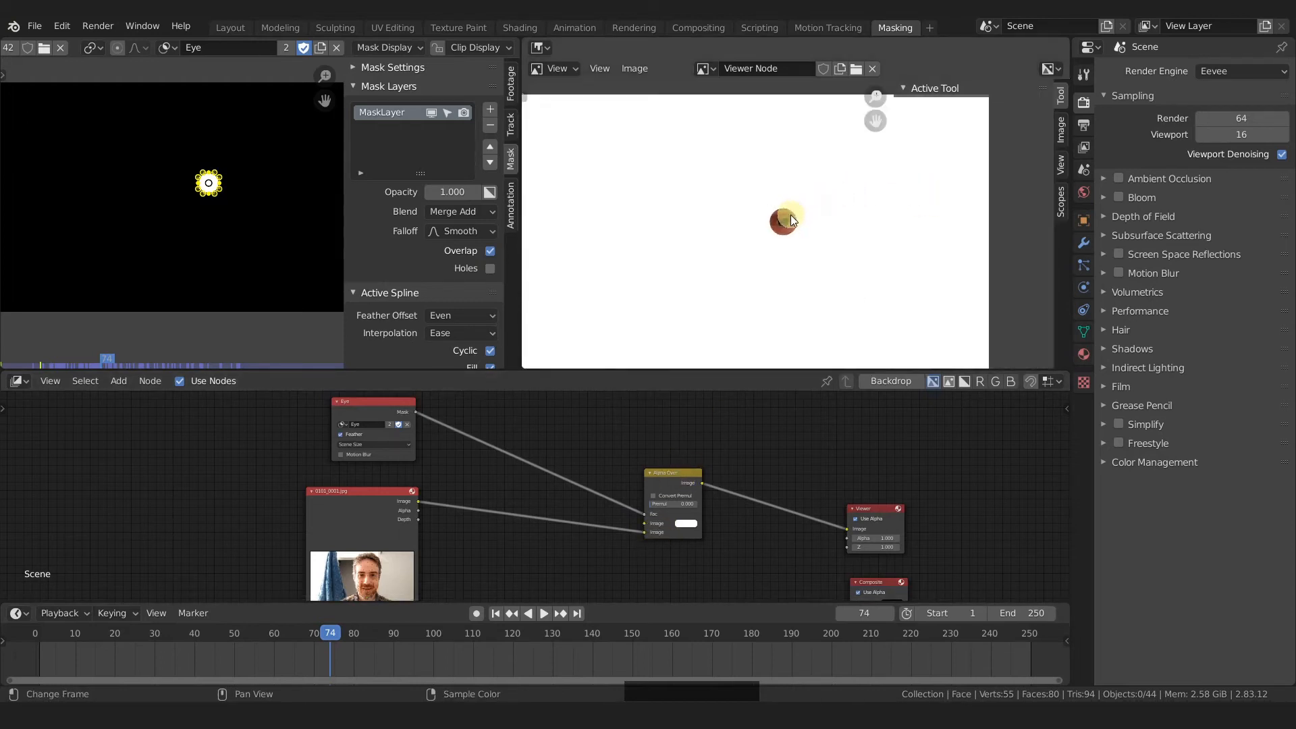
mouse_move(358, 525)
mouse_down()
mouse_move(375, 514)
mouse_move(364, 514)
mouse_up()
drag(375, 406, 381, 407)
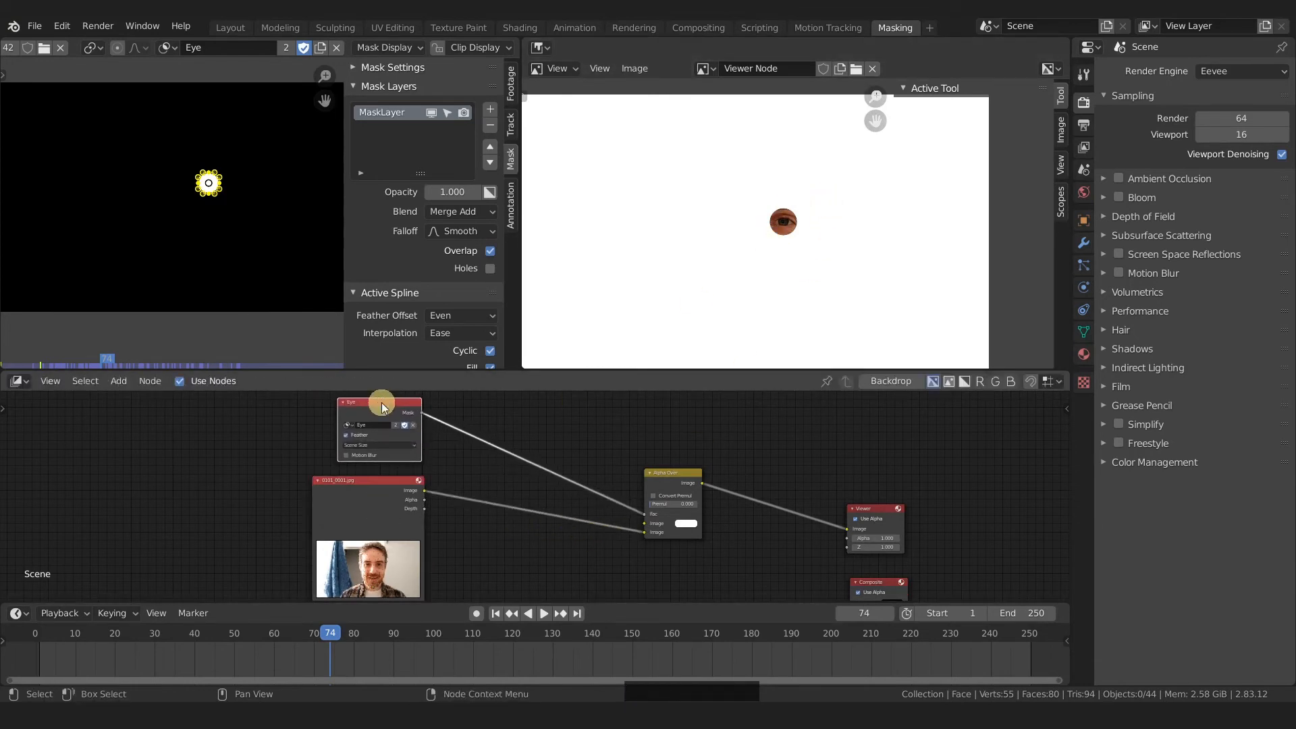
Try moving the Eye mask down toward the nose to expose a different part of the face.
key(g)
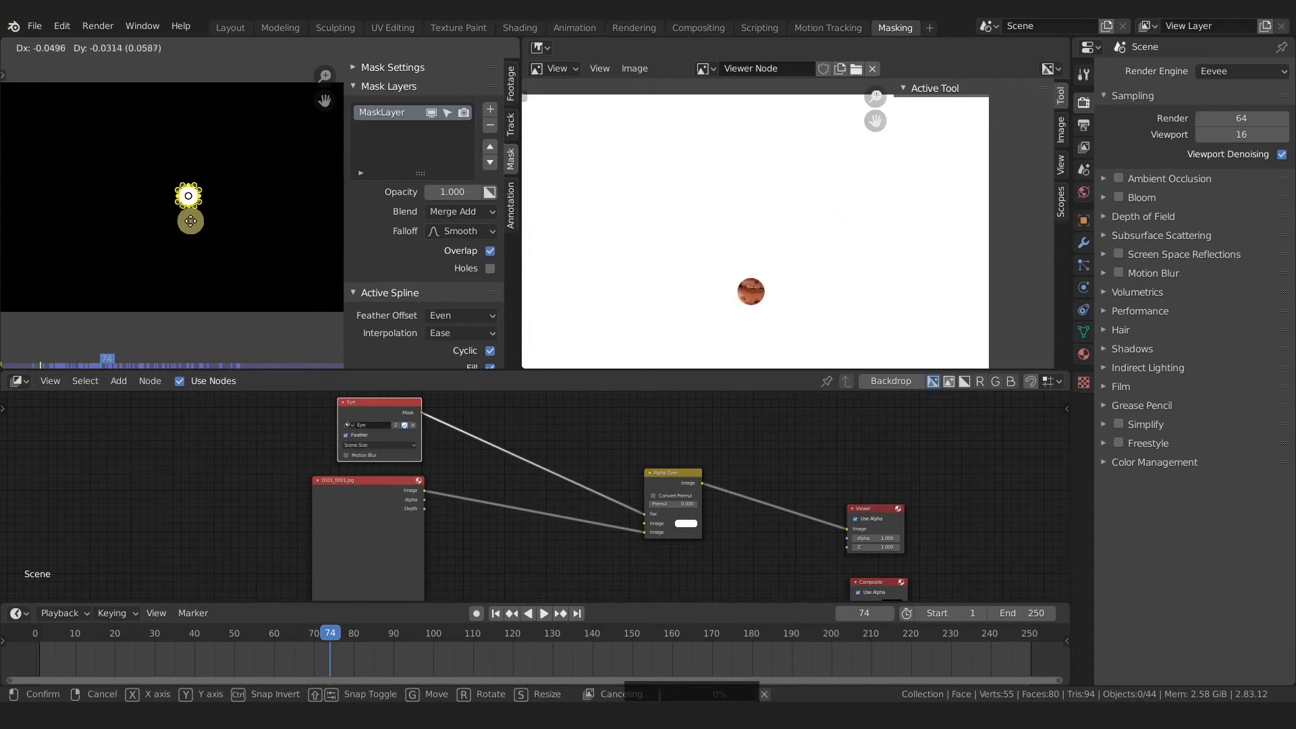
right_click(213, 206)
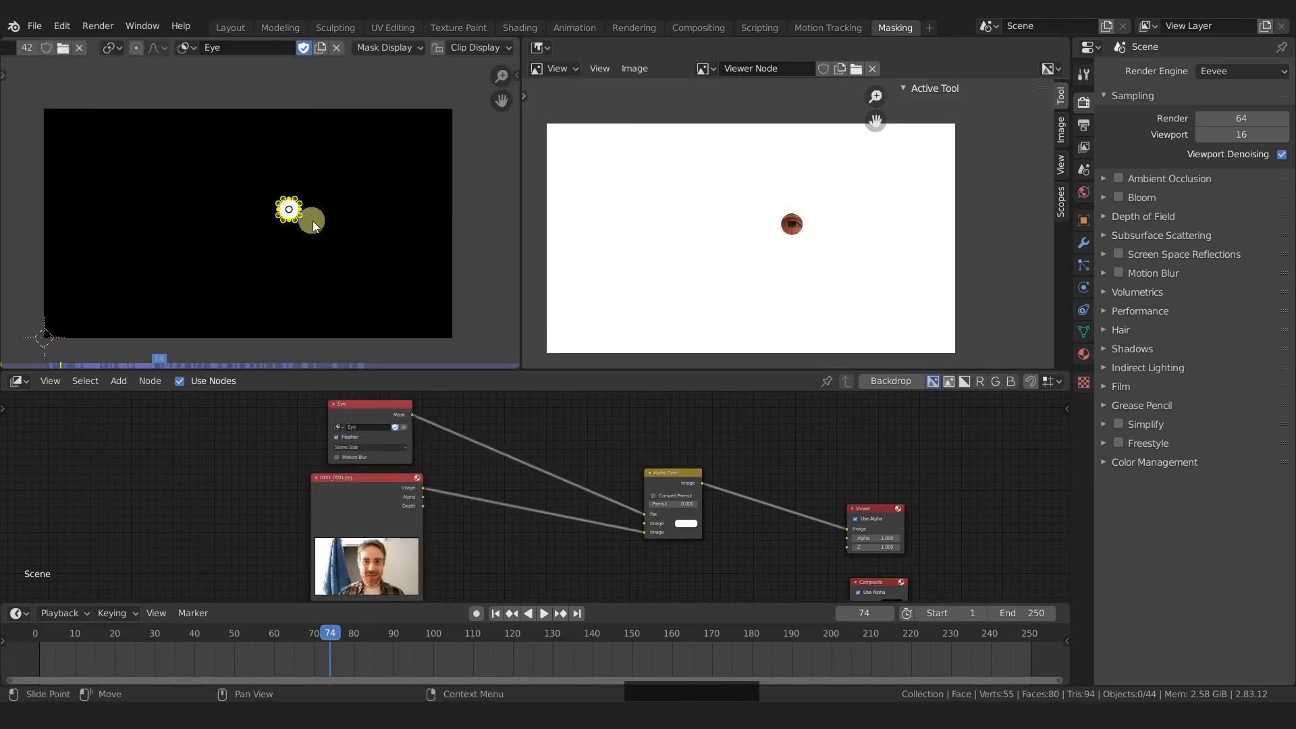
Scale the Eye mask's feather outward to a soft ring about four times the circle's width.
scroll(140, 49, left, 5)
click(217, 49)
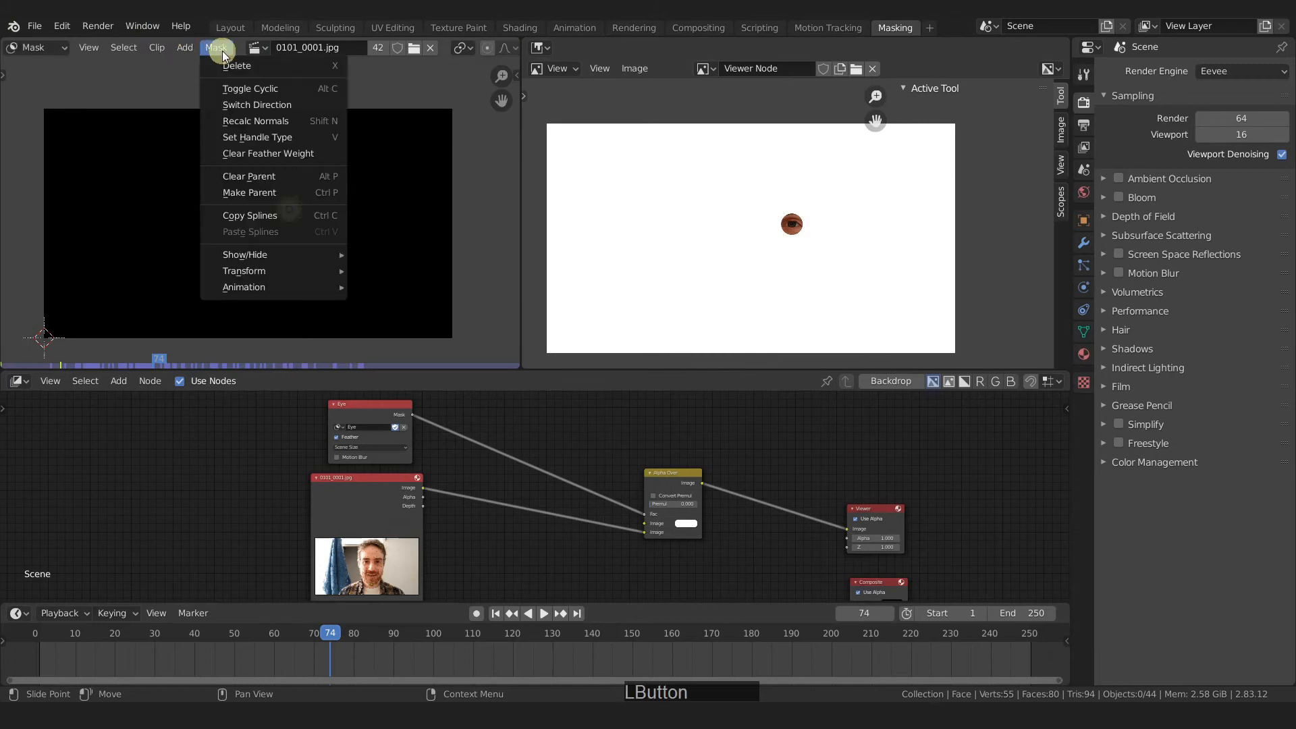
mouse_move(232, 274)
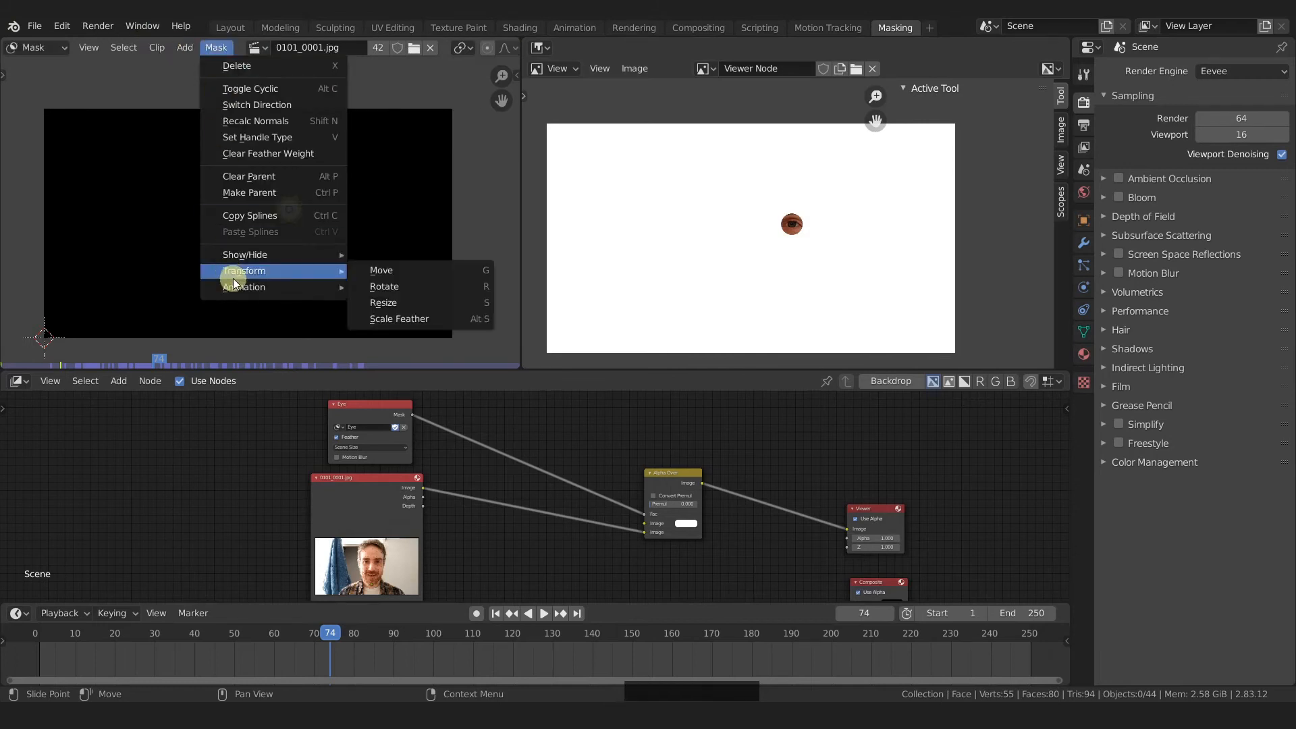
click(451, 321)
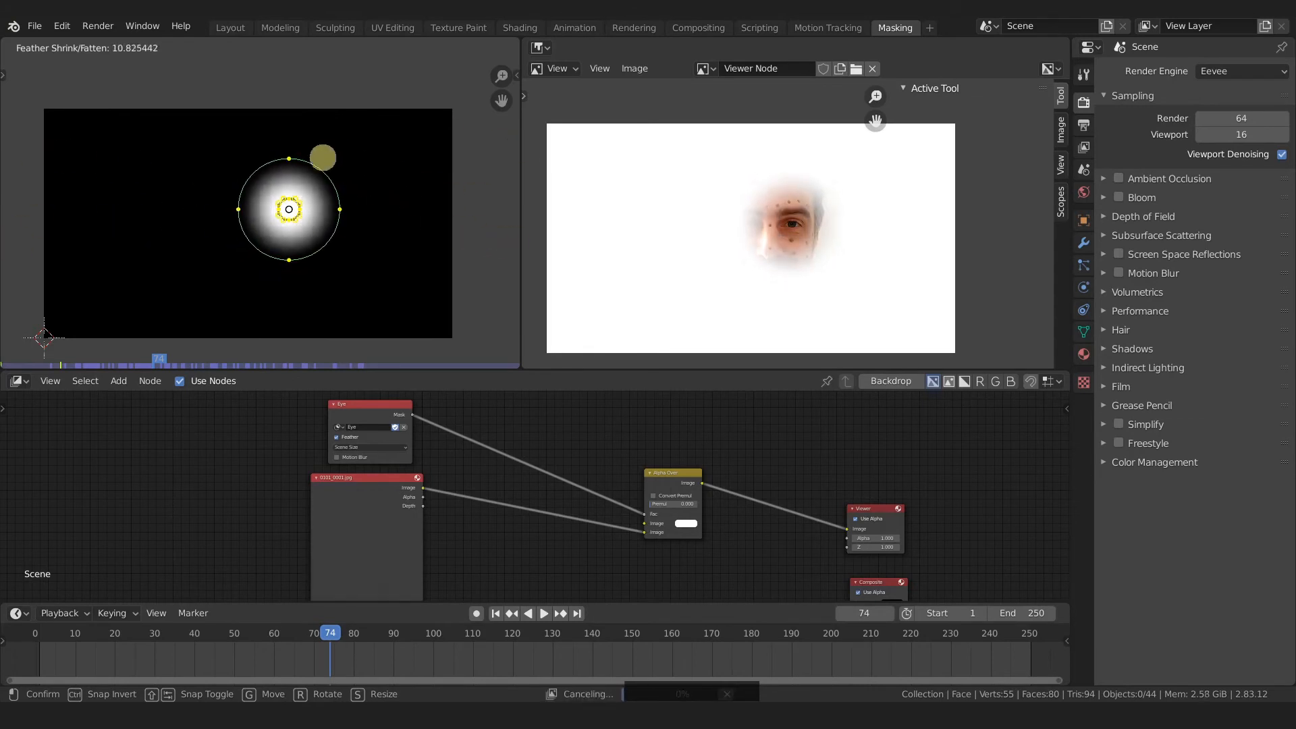
click(220, 195)
scroll(787, 237, up, 2)
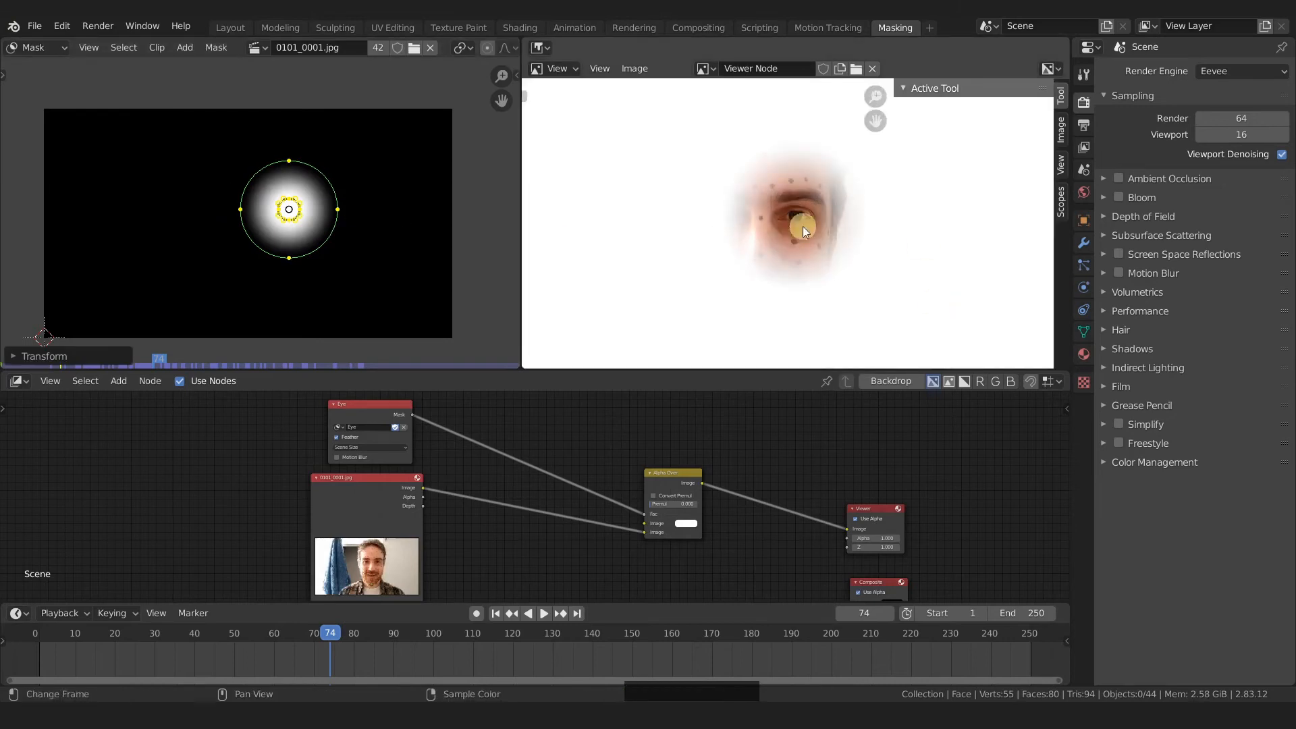
Try pulling the Eye mask's lower, right and upper feather points in toward the circle one by one.
scroll(292, 226, up, 3)
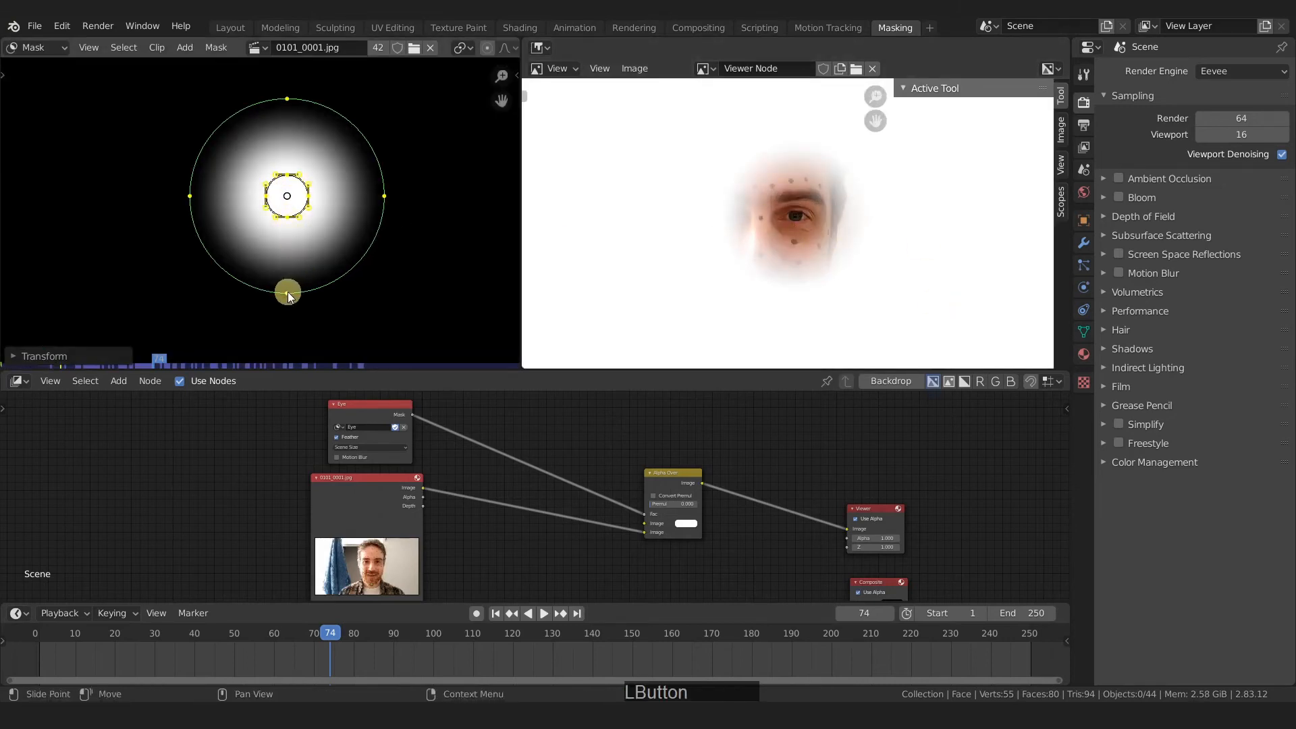
click(288, 295)
drag(287, 297, 300, 243)
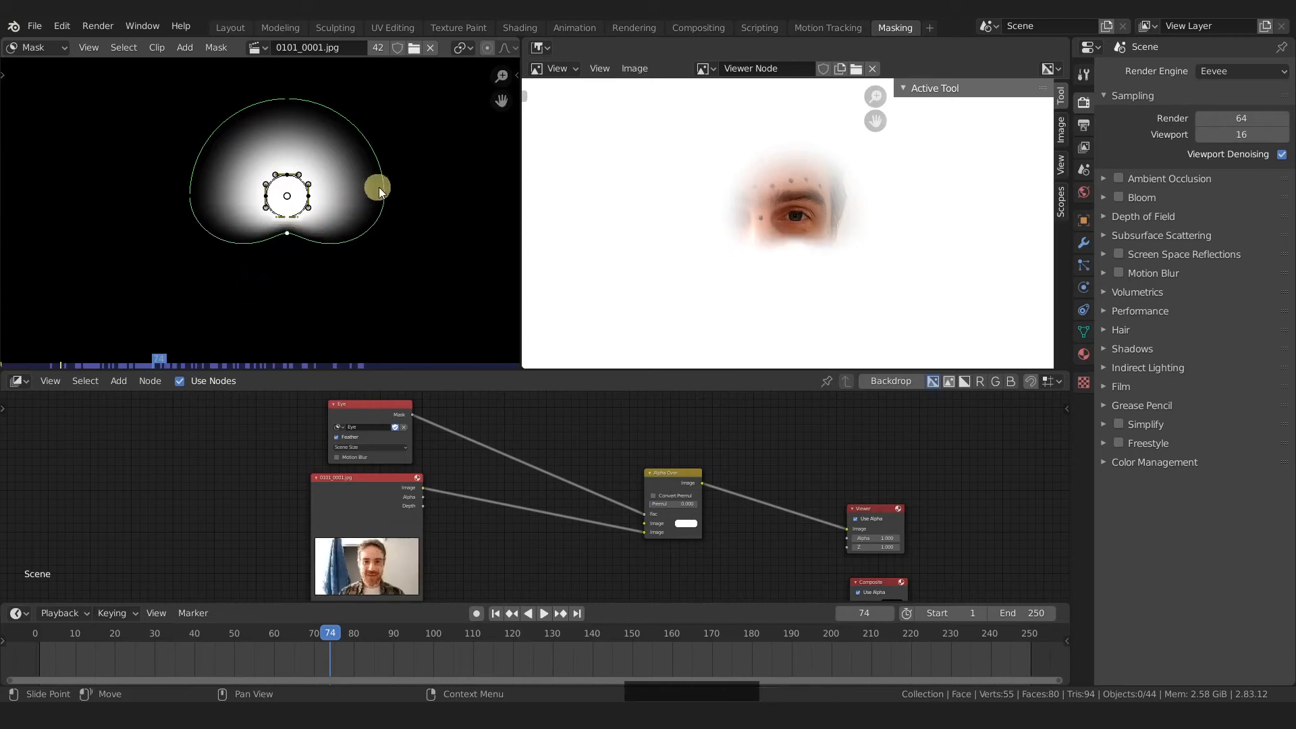
drag(383, 197, 331, 196)
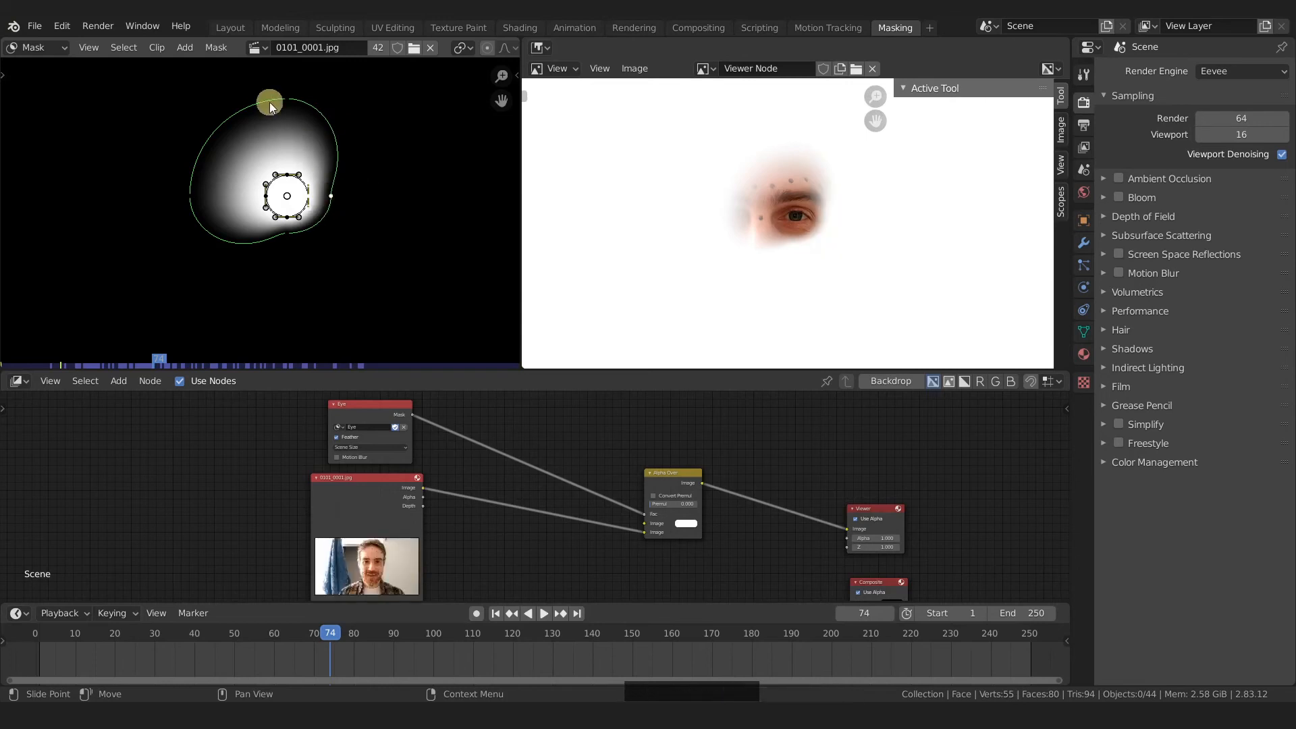
drag(284, 100, 292, 140)
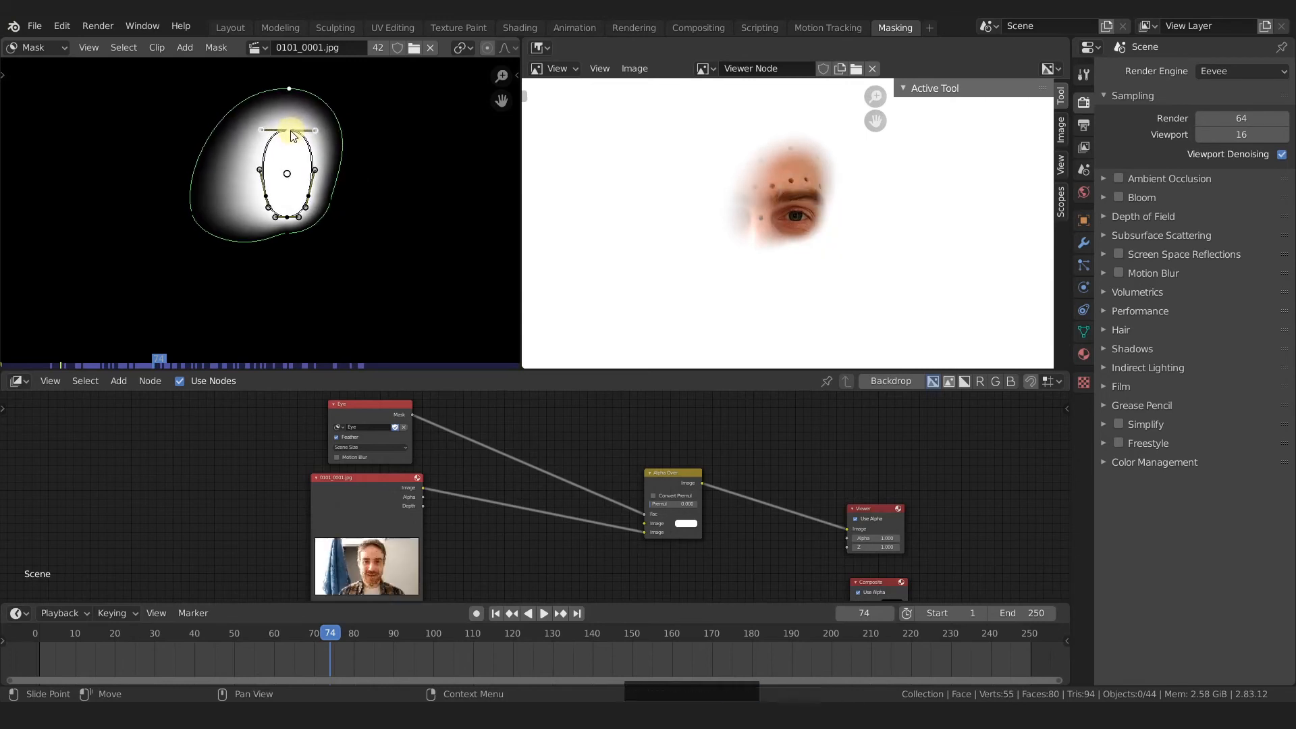
Undo the individual feather and point edits on the Eye mask.
key(ctrl+z)
key(ctrl+z)
key(ctrl+z)
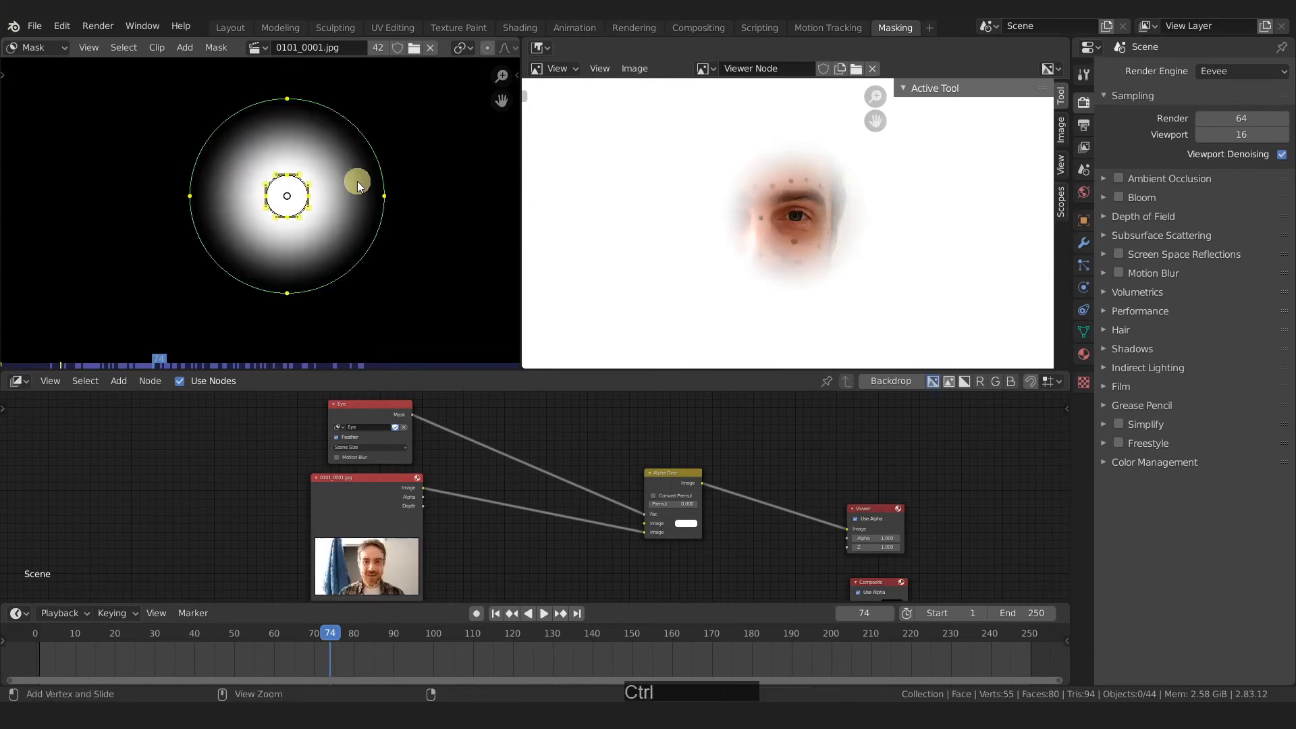
Clear the Eye mask's feather weight and refresh the composite from the Alpha Over node.
click(218, 47)
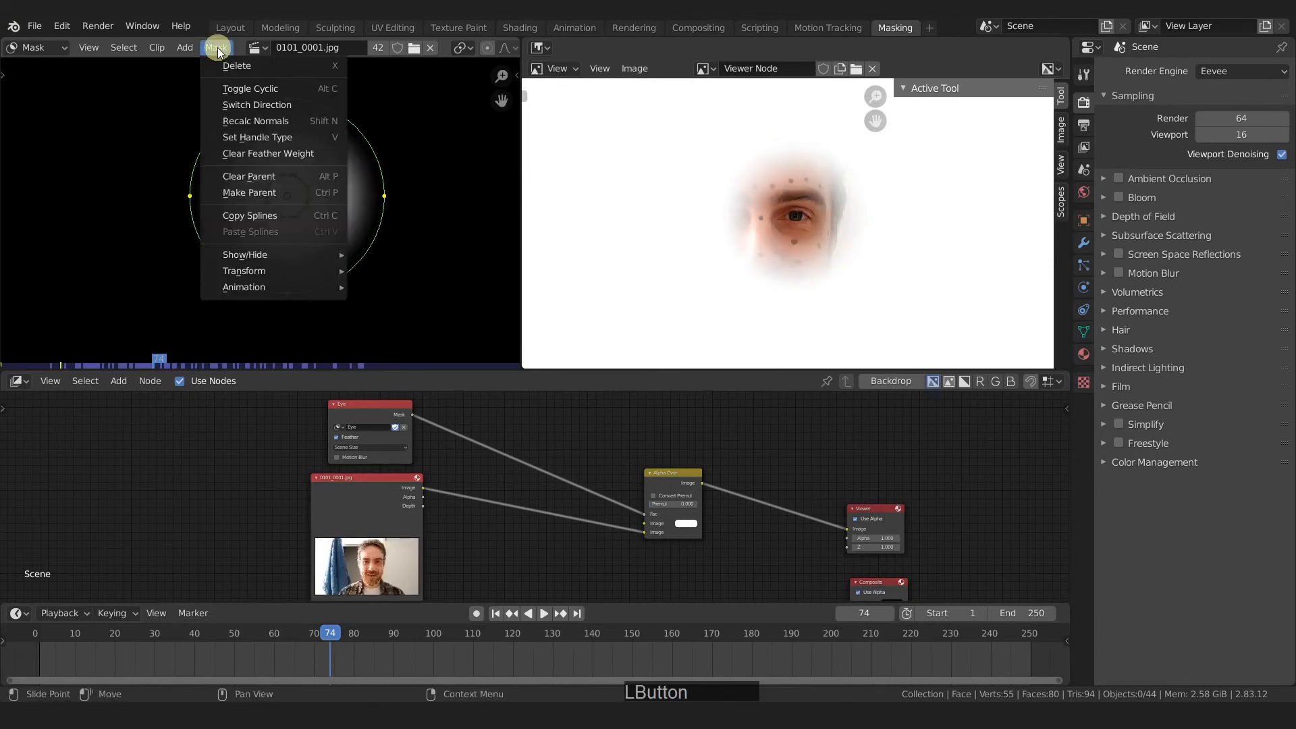
click(245, 153)
click(781, 449)
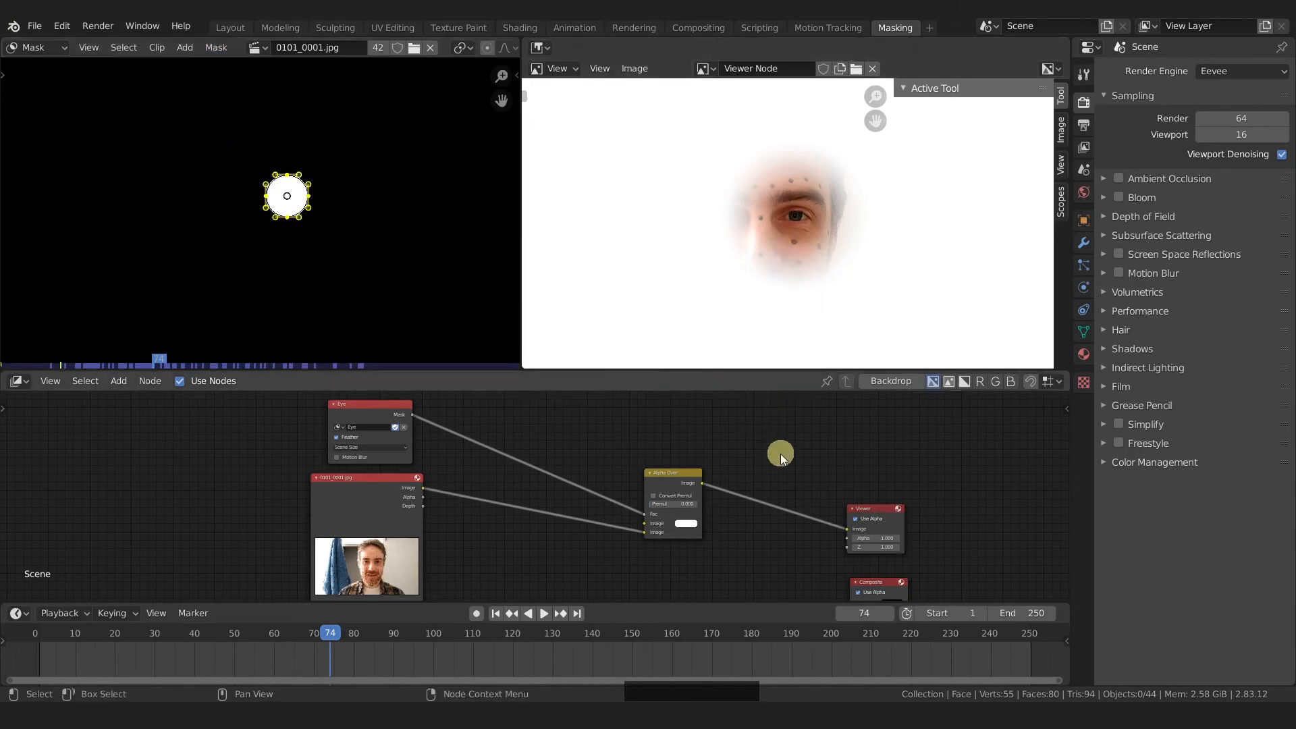
click(678, 478)
mouse_move(647, 517)
mouse_down()
mouse_move(635, 512)
mouse_move(645, 513)
mouse_up()
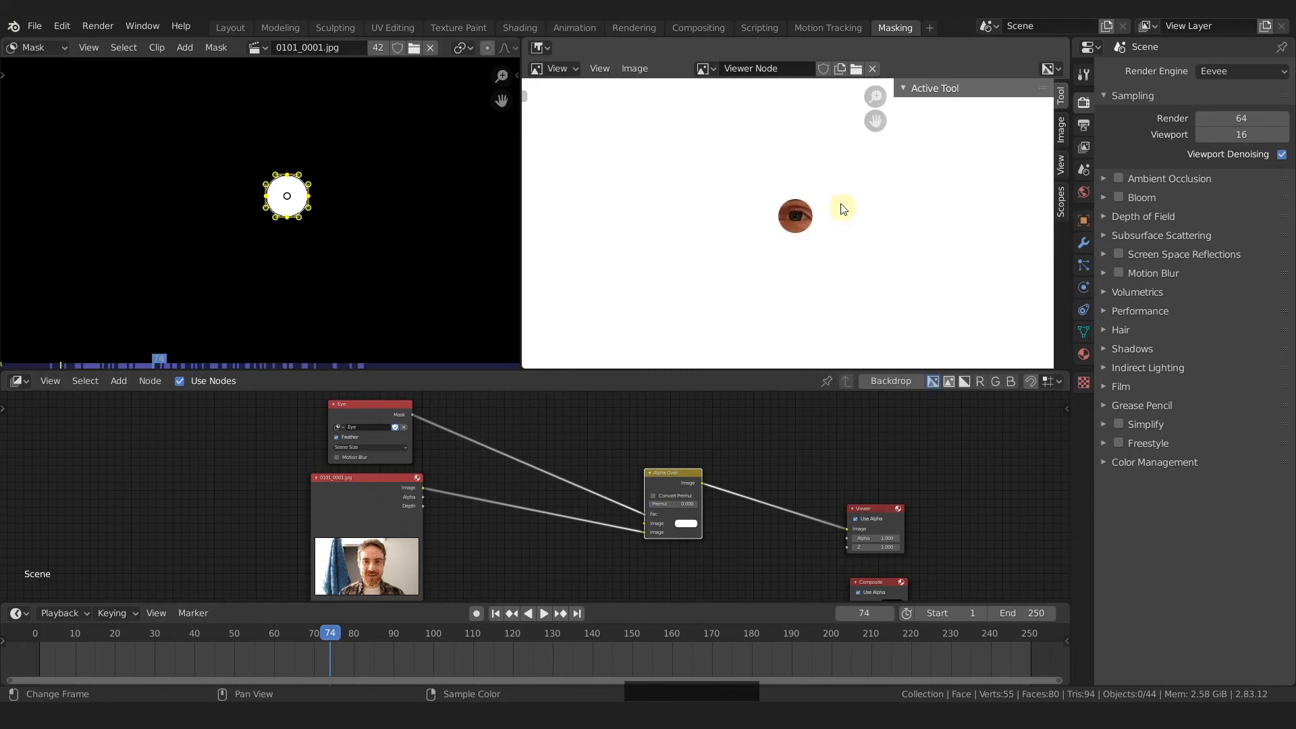
Move the footage node away from Alpha Over and also connect its Image output to Alpha Over's first Image input.
click(686, 524)
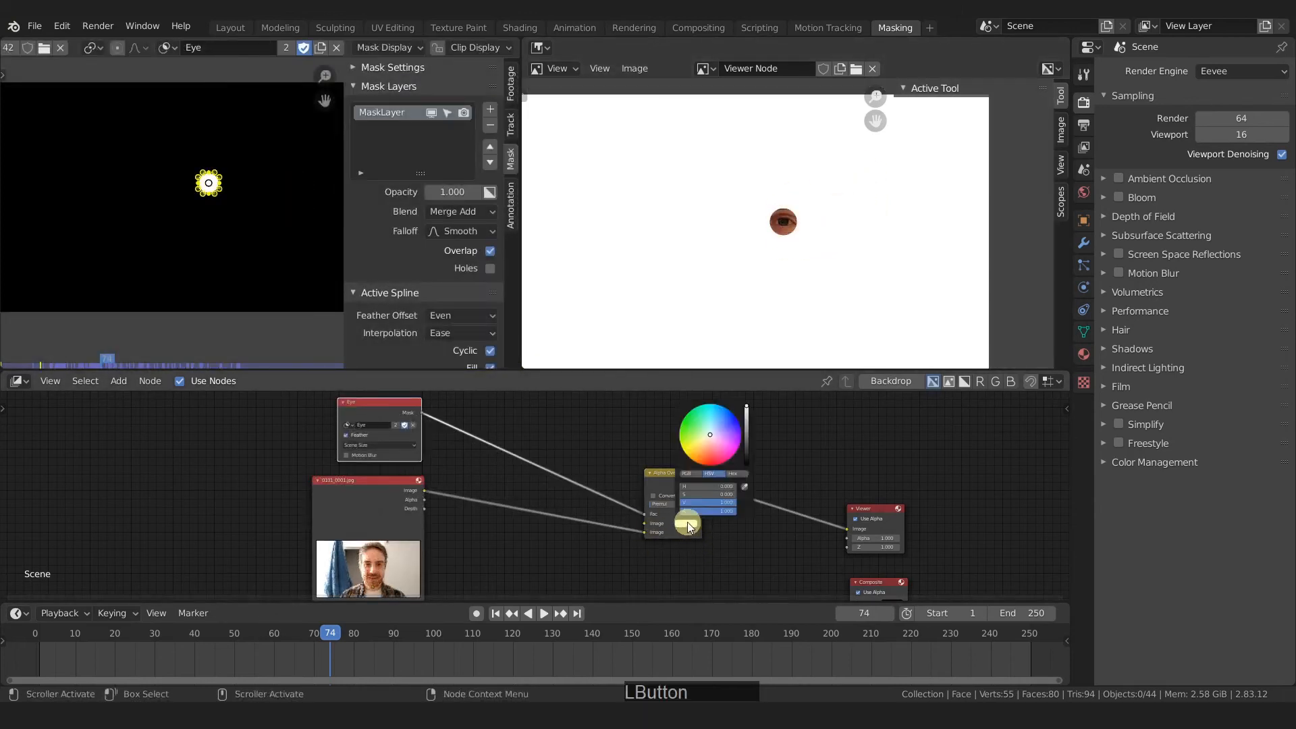
mouse_move(722, 440)
mouse_down()
mouse_move(695, 439)
mouse_move(727, 445)
mouse_up()
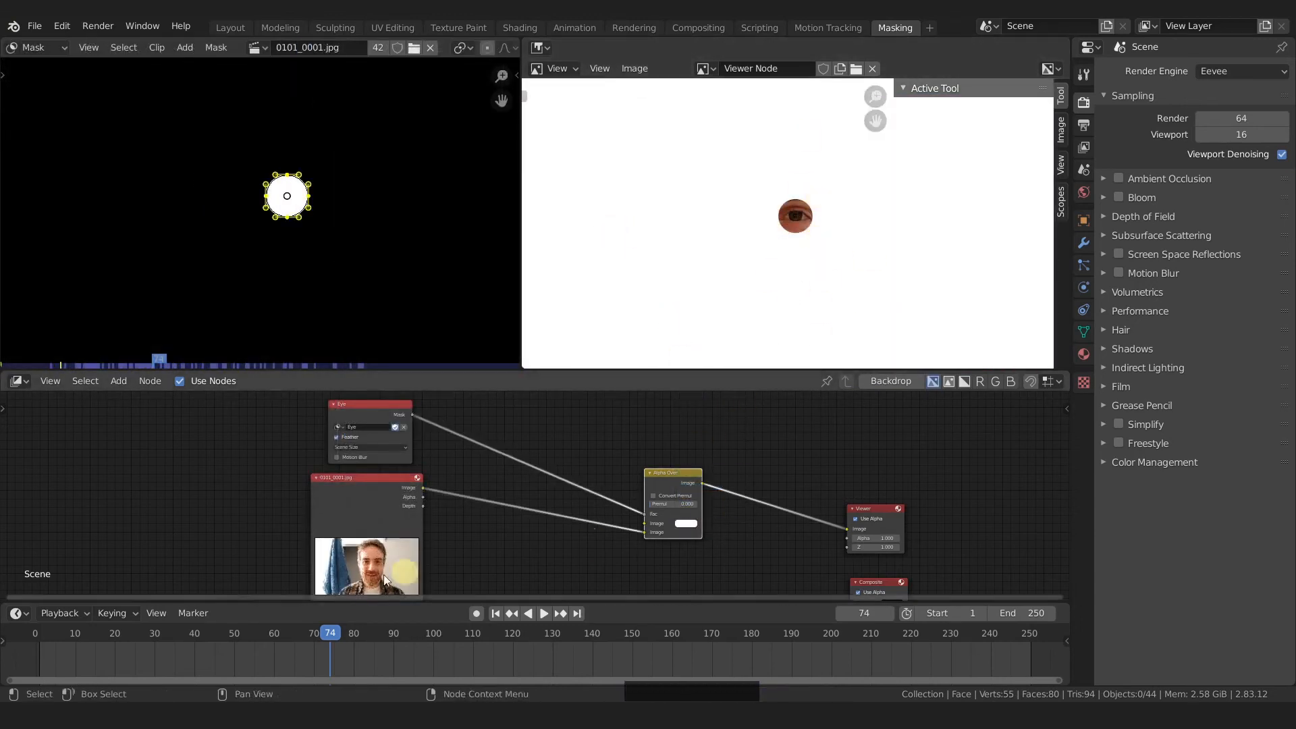
middle_drag(562, 588, 563, 533)
drag(378, 449, 319, 481)
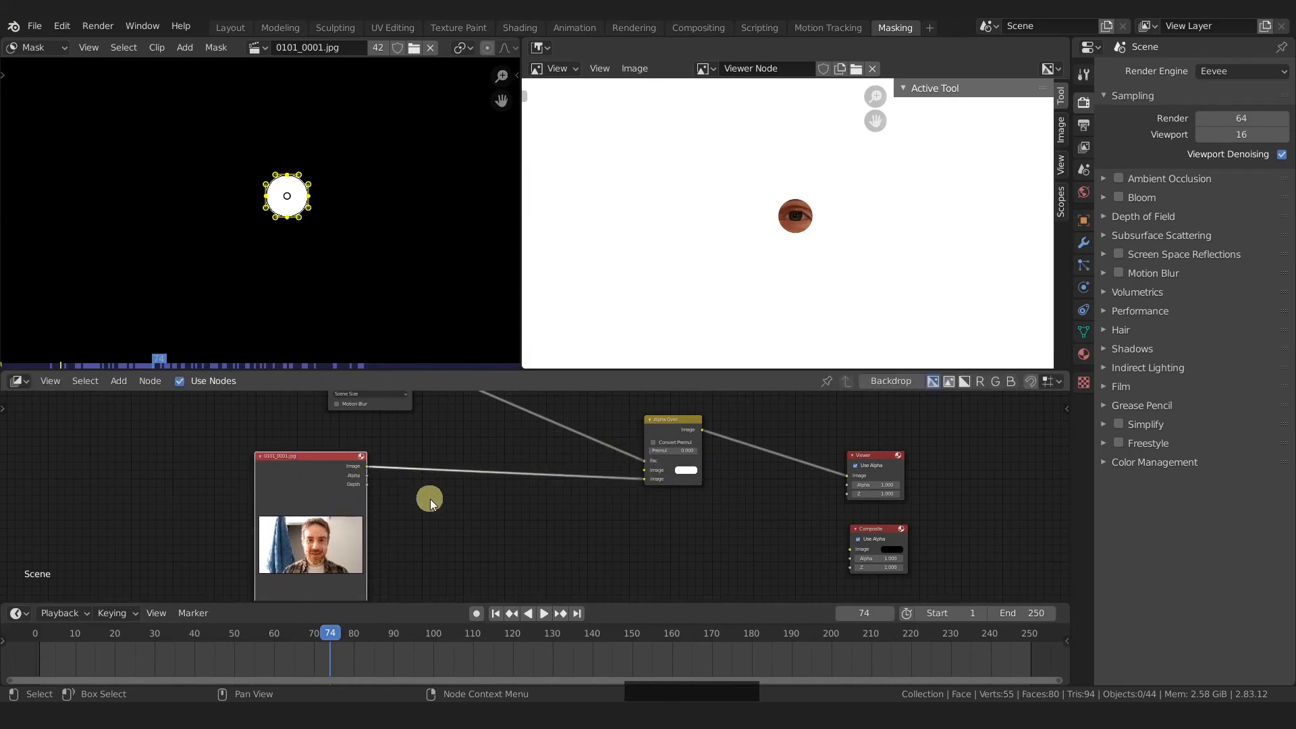
drag(366, 466, 646, 470)
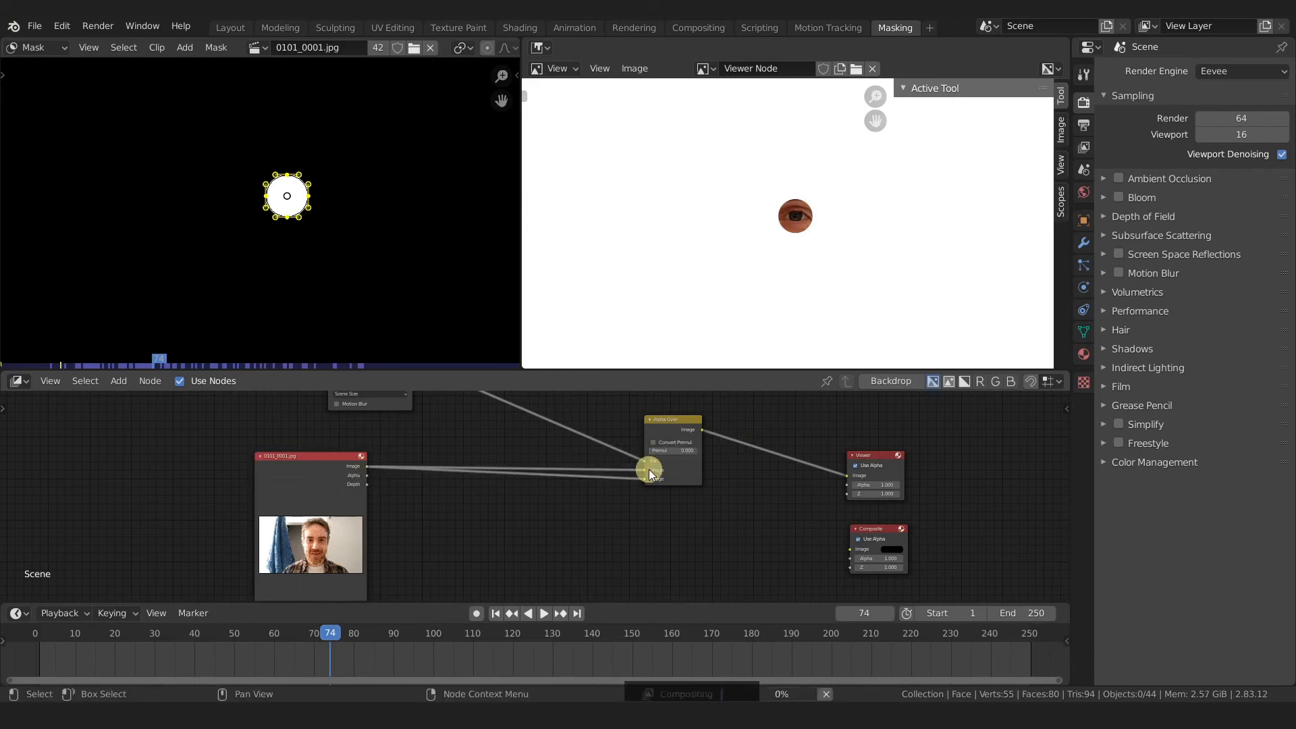
Insert an RGB to BW node on the link to Alpha Over's second Image input and reposition the Eye mask node.
key(shift+a)
mouse_move(539, 525)
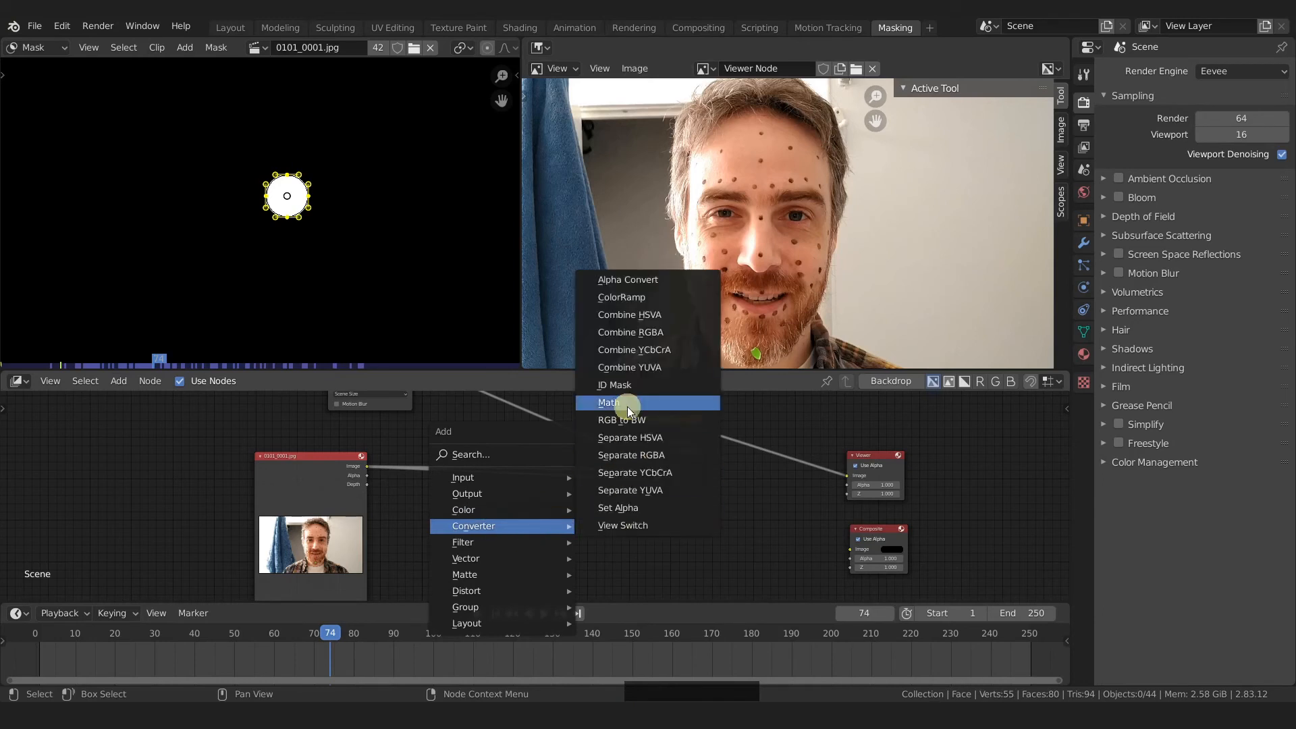
click(638, 421)
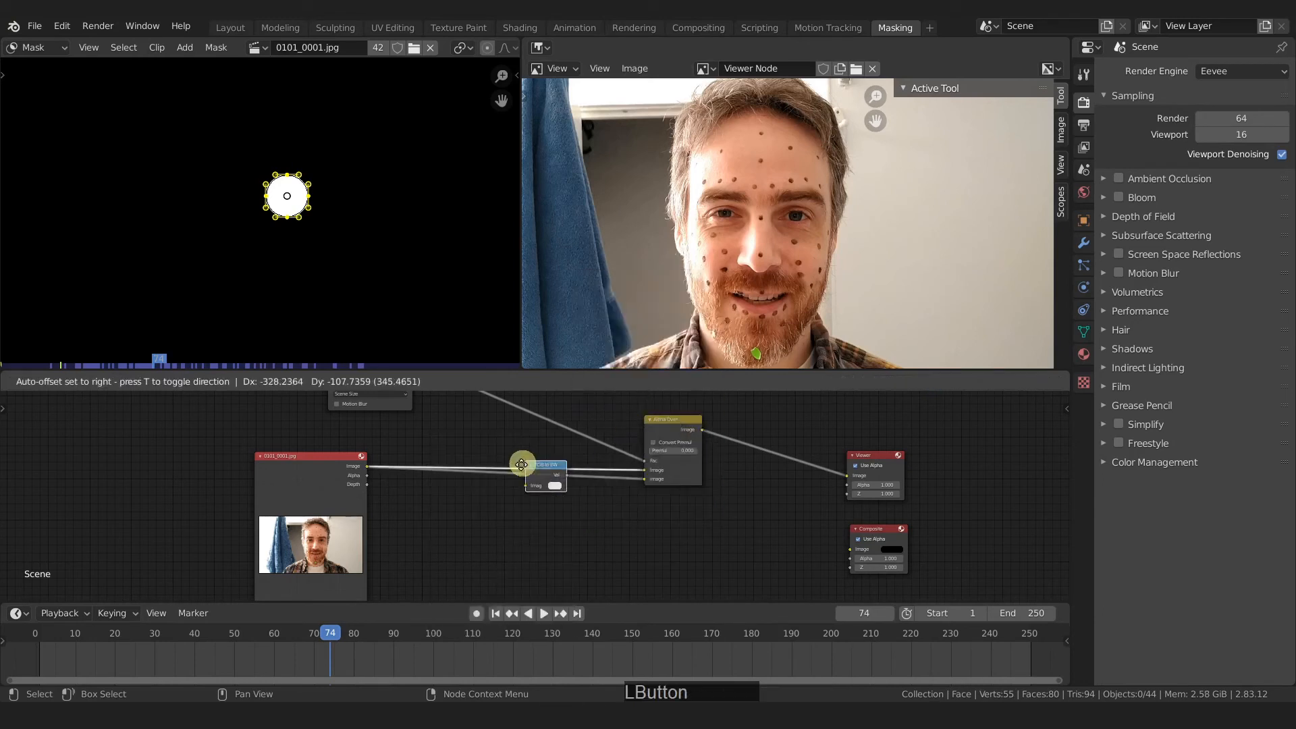
click(552, 471)
drag(582, 482, 549, 503)
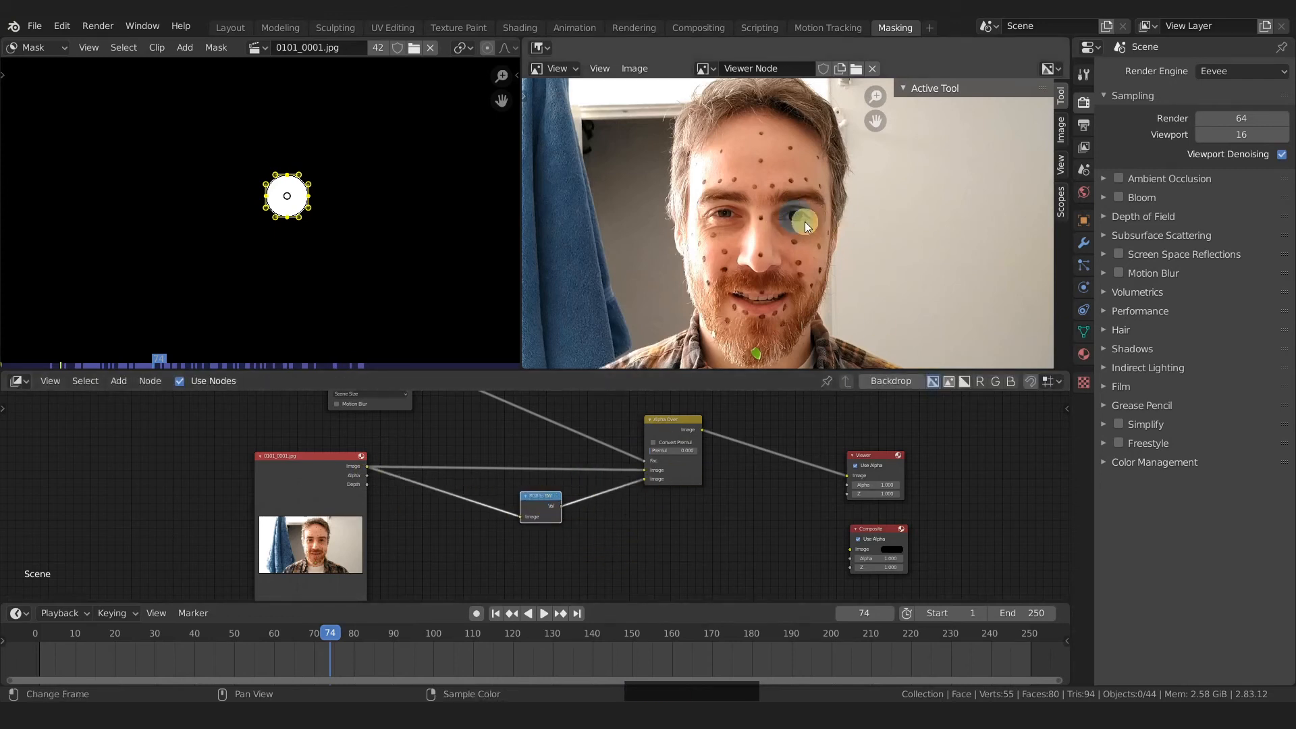
middle_drag(529, 456, 547, 501)
drag(355, 410, 329, 417)
click(686, 476)
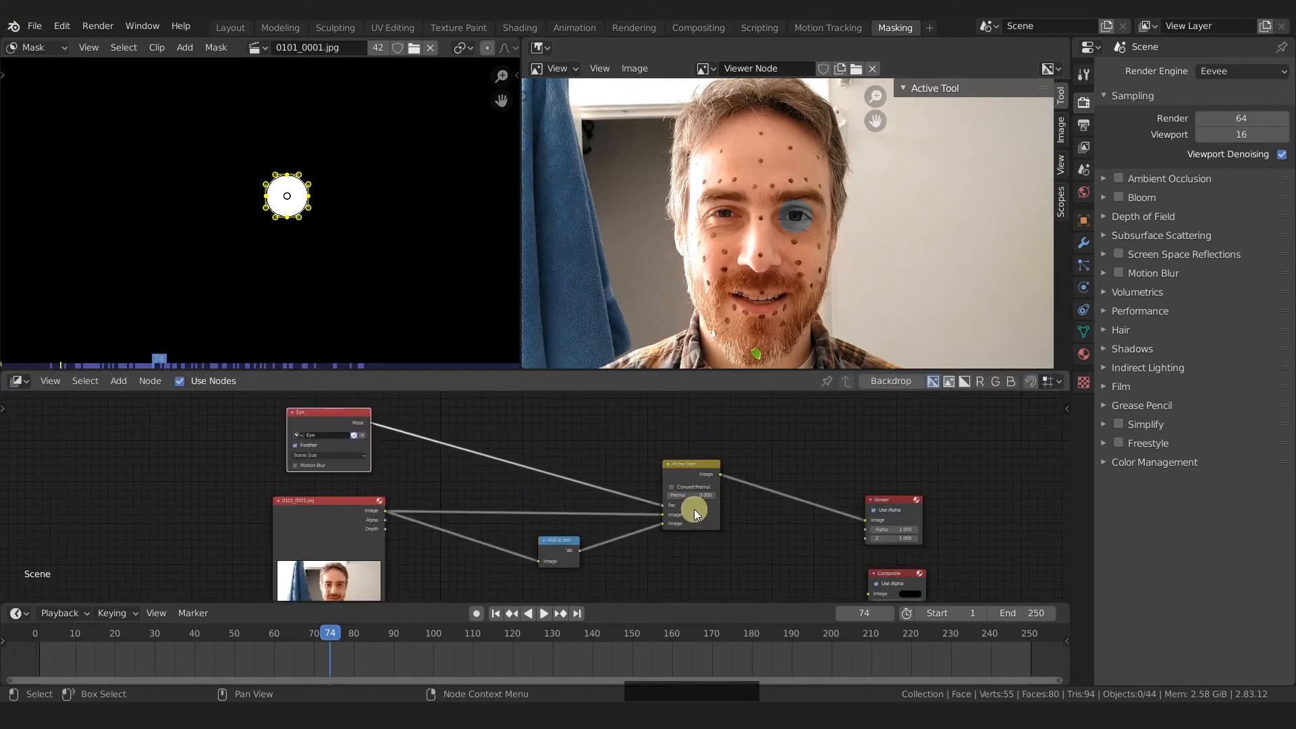
Move the Eye mask circle around the eye area and up onto the forehead.
scroll(351, 237, down, 3)
key(g)
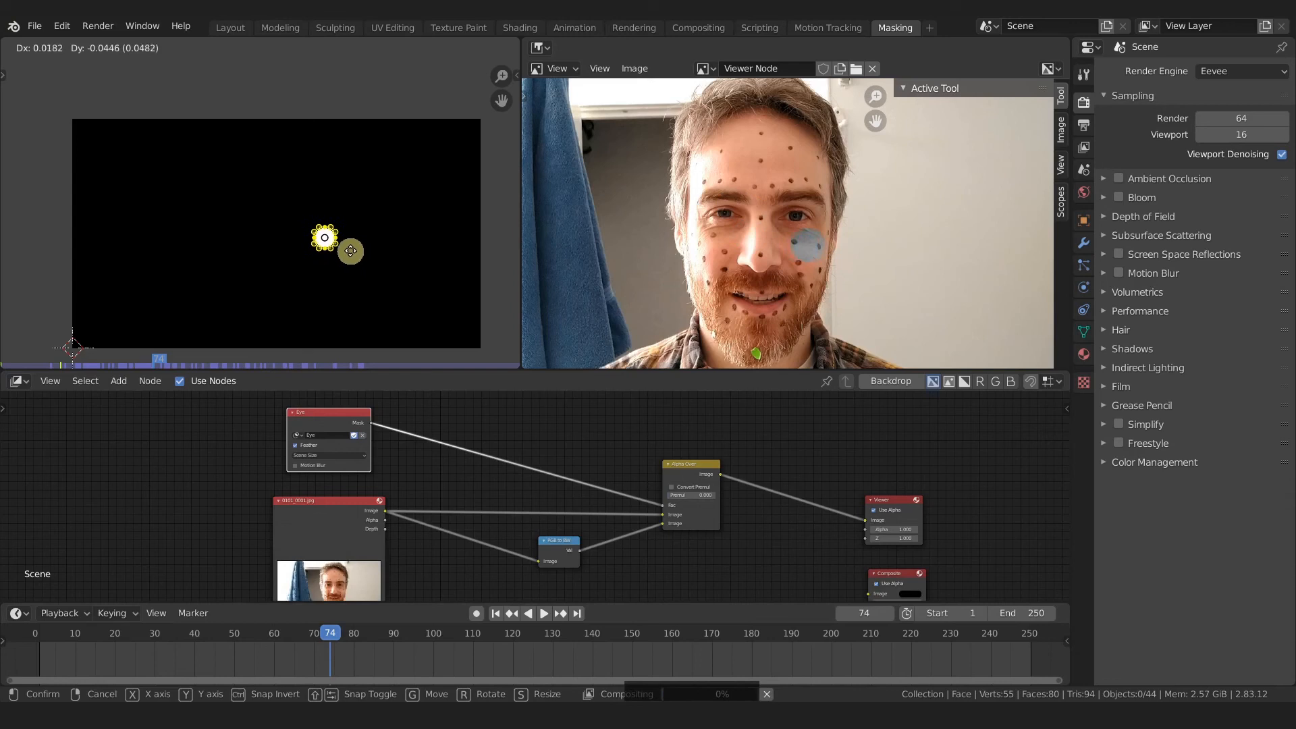
click(335, 238)
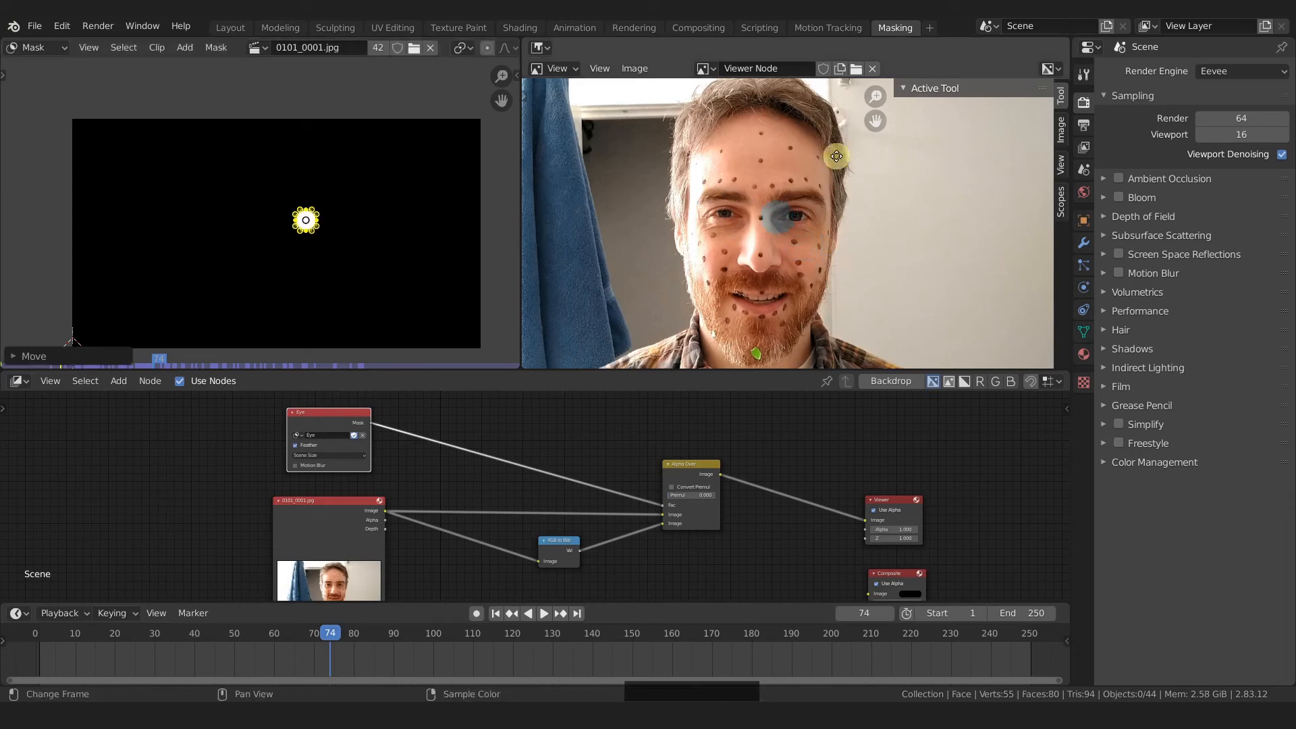
key(g)
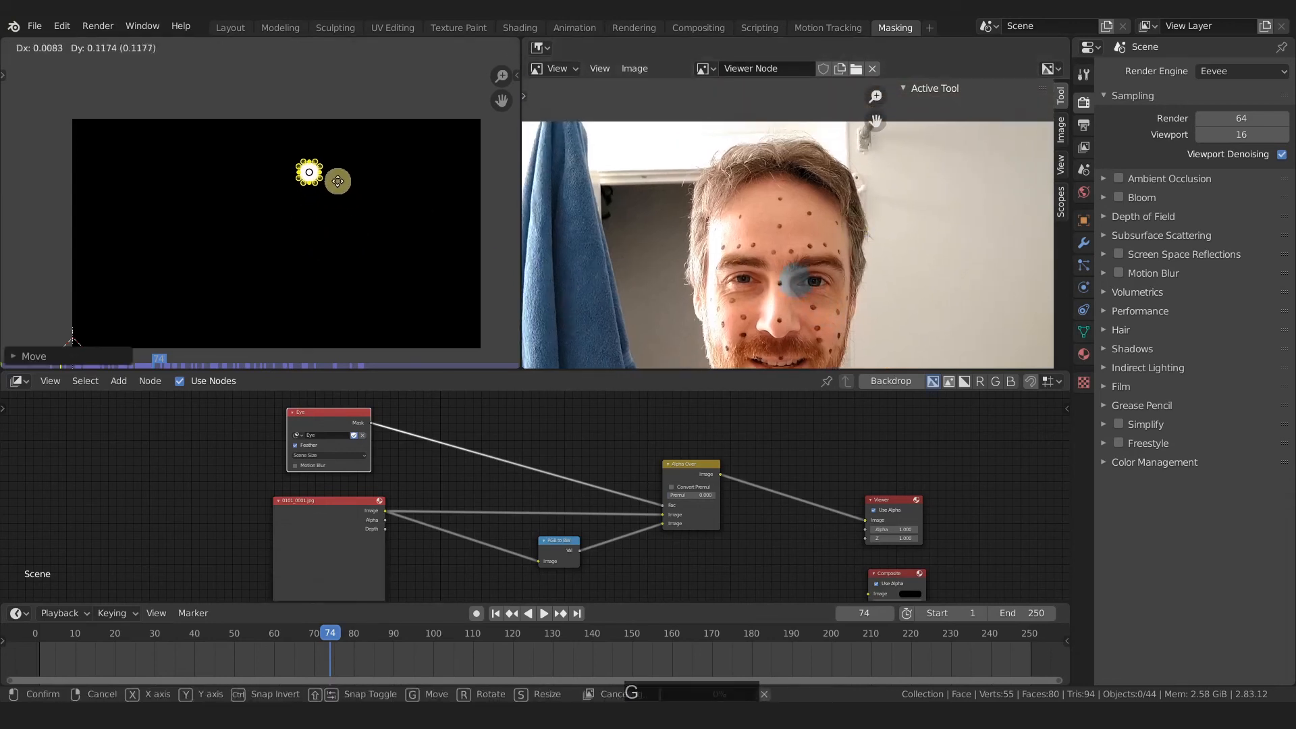
click(335, 177)
Turn off the mask Overlay display and move the Eye mask circle onto the hair at the crown of the head.
scroll(448, 45, down, 6)
click(388, 47)
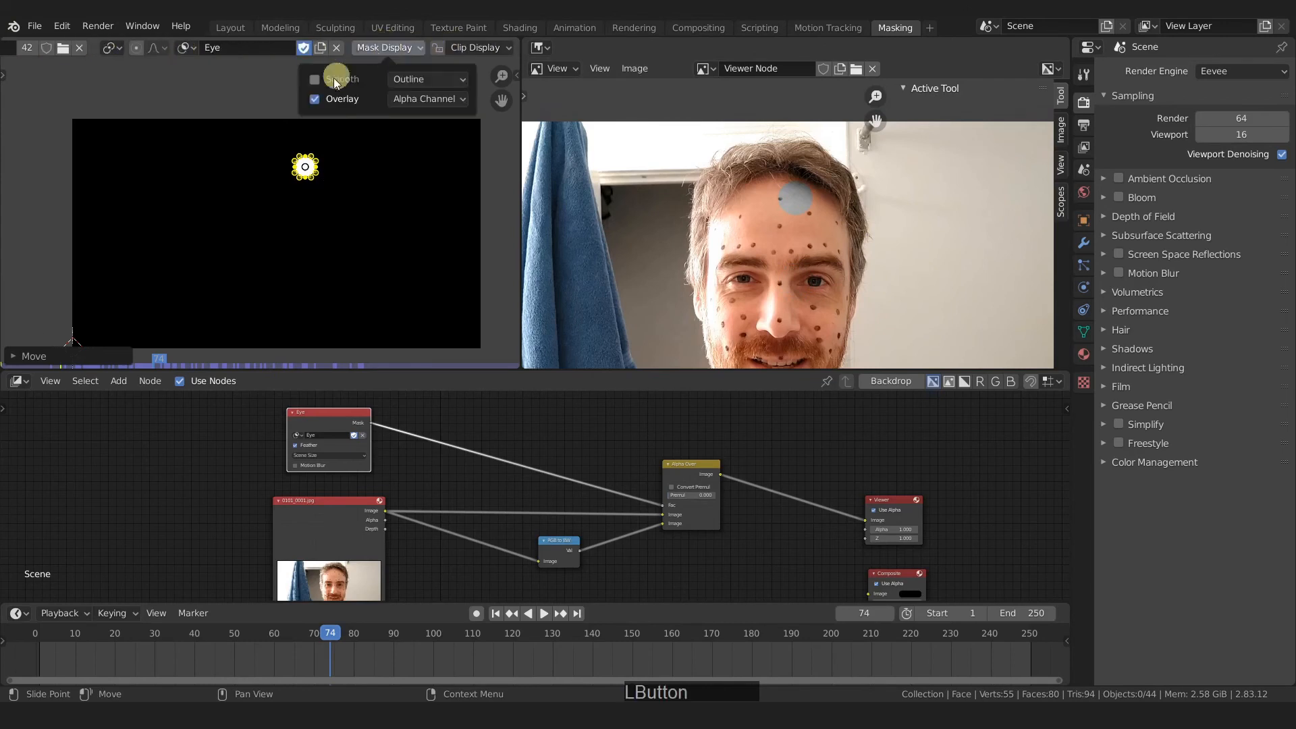
click(313, 99)
scroll(362, 201, up, 3)
middle_drag(362, 200, 362, 254)
key(g)
click(339, 169)
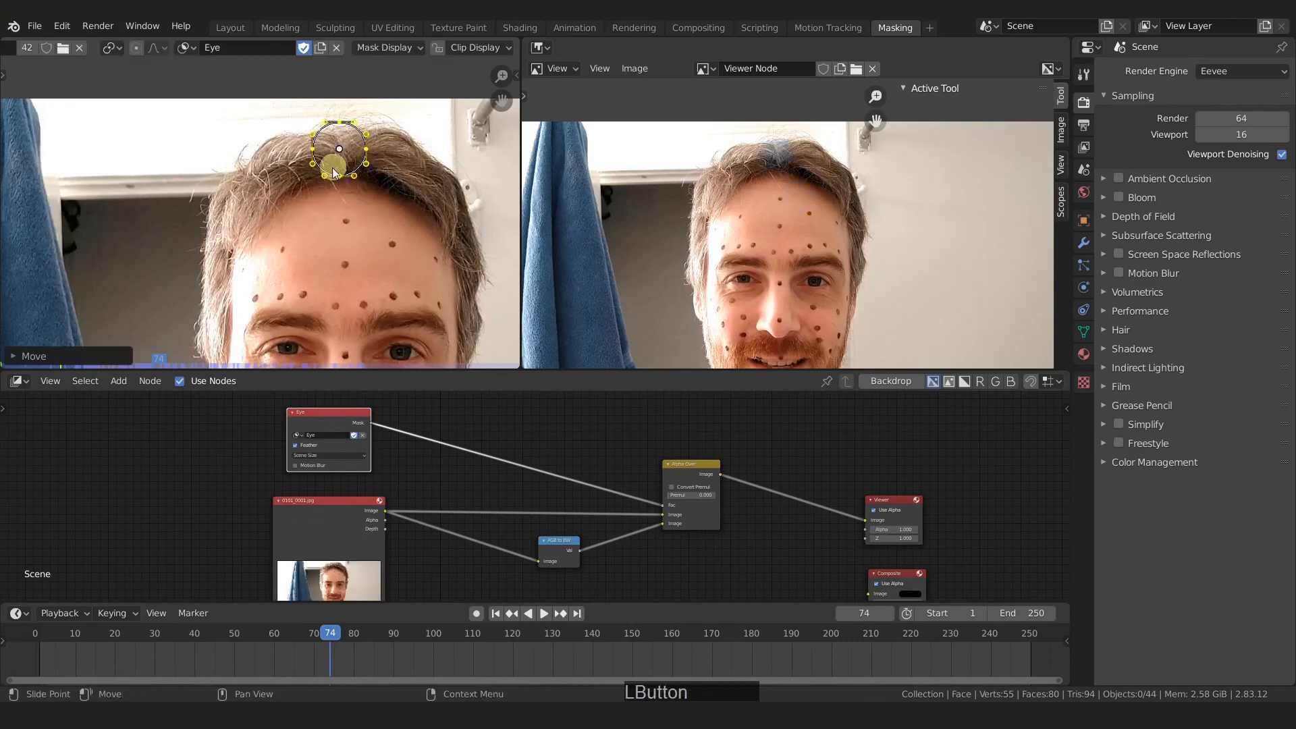
Stretch the Eye mask into an arch over the hair by pulling its side points to both temples and lengthening its upper handles.
drag(317, 152, 202, 322)
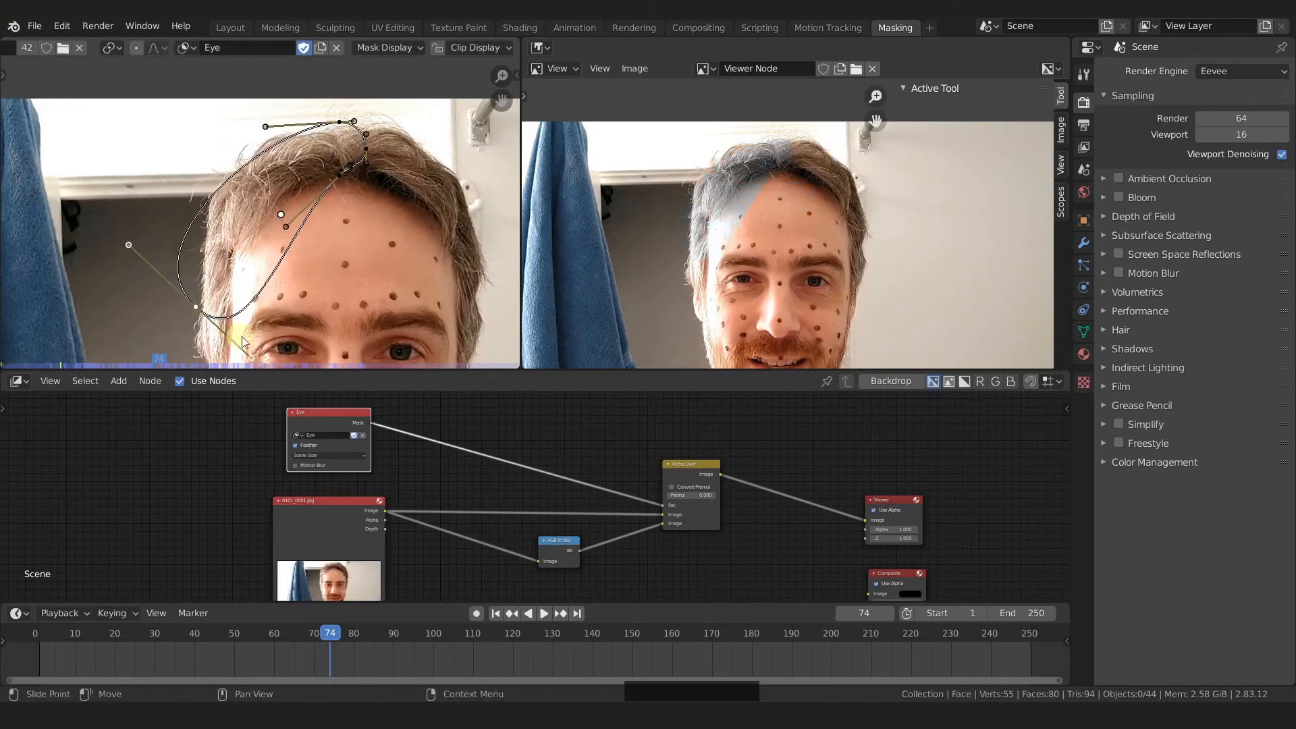
scroll(256, 306, down, 2)
drag(329, 204, 394, 337)
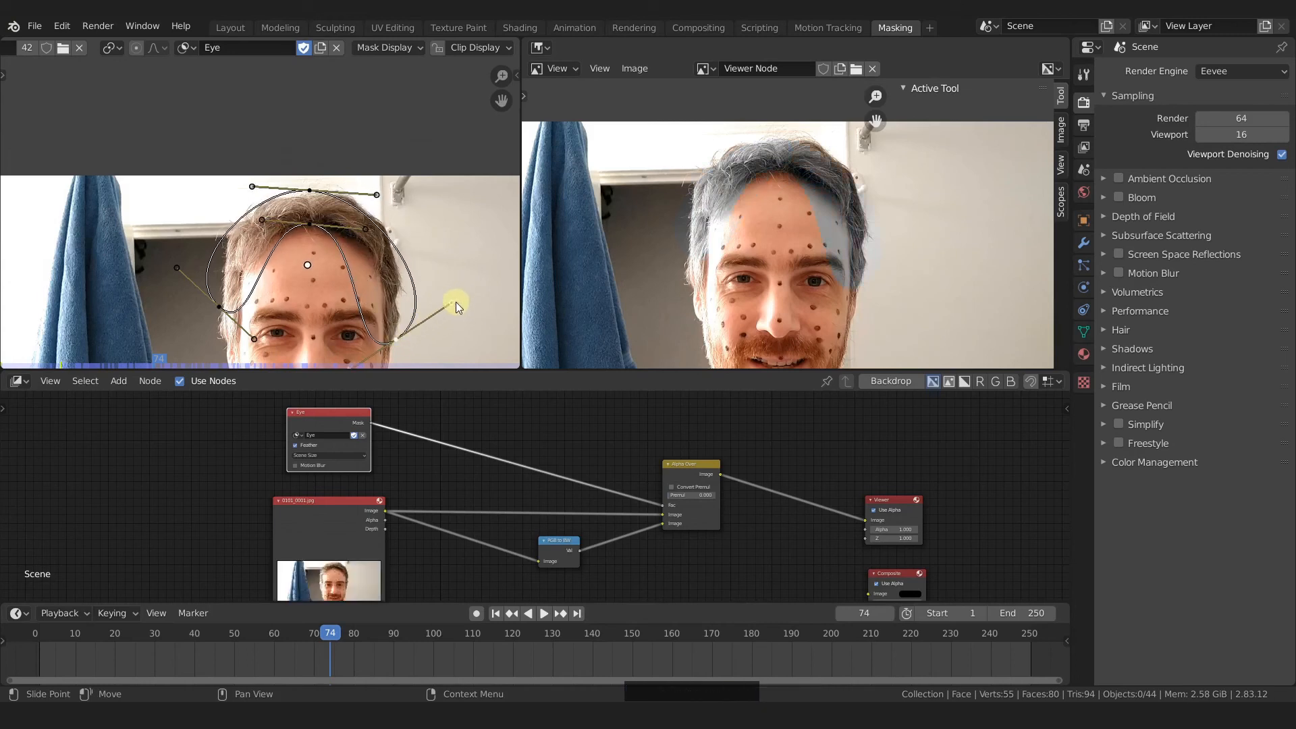
drag(379, 191, 398, 179)
drag(312, 191, 312, 187)
drag(219, 316, 295, 367)
click(243, 242)
drag(251, 183, 199, 183)
drag(191, 339, 210, 322)
drag(397, 339, 391, 360)
Adjust the mask's temple, crown and hairline handles so the arch follows the hair around the forehead.
middle_drag(391, 360, 403, 299)
drag(350, 329, 388, 306)
drag(470, 264, 439, 283)
drag(409, 122, 433, 118)
drag(383, 165, 417, 165)
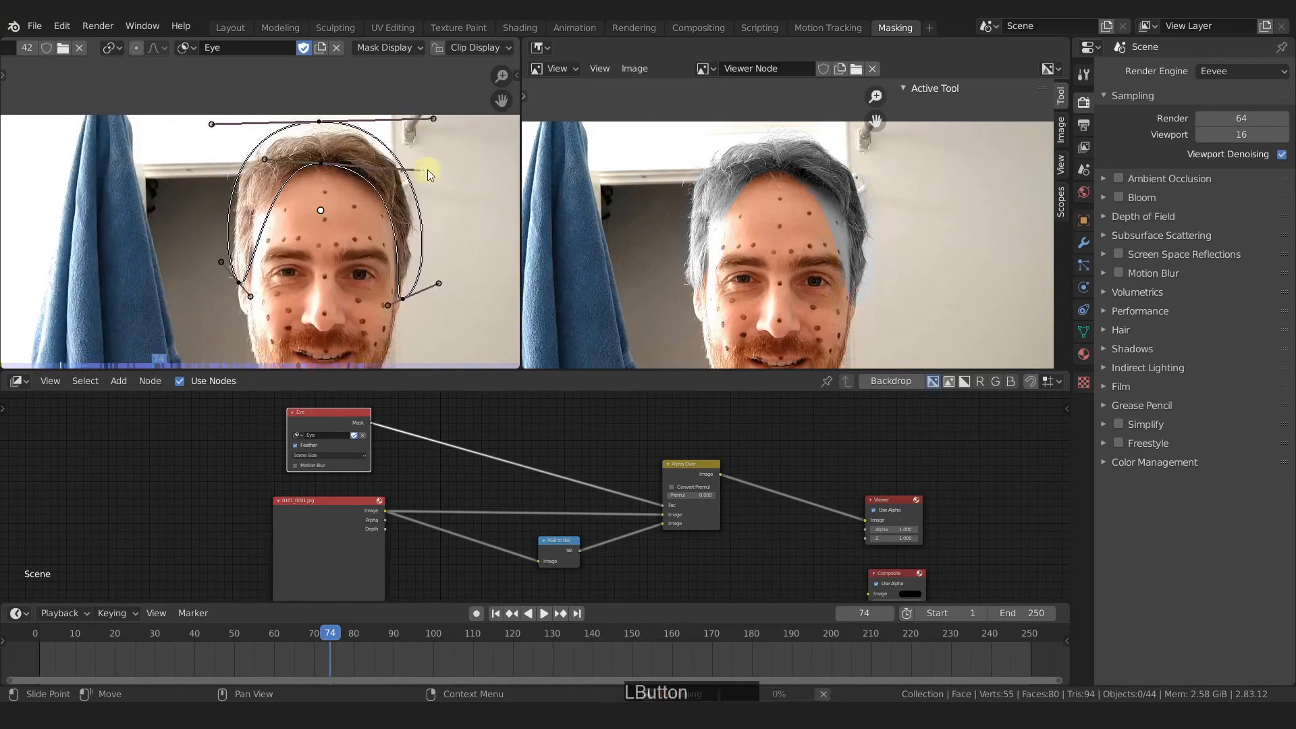
drag(264, 162, 237, 162)
drag(250, 296, 258, 298)
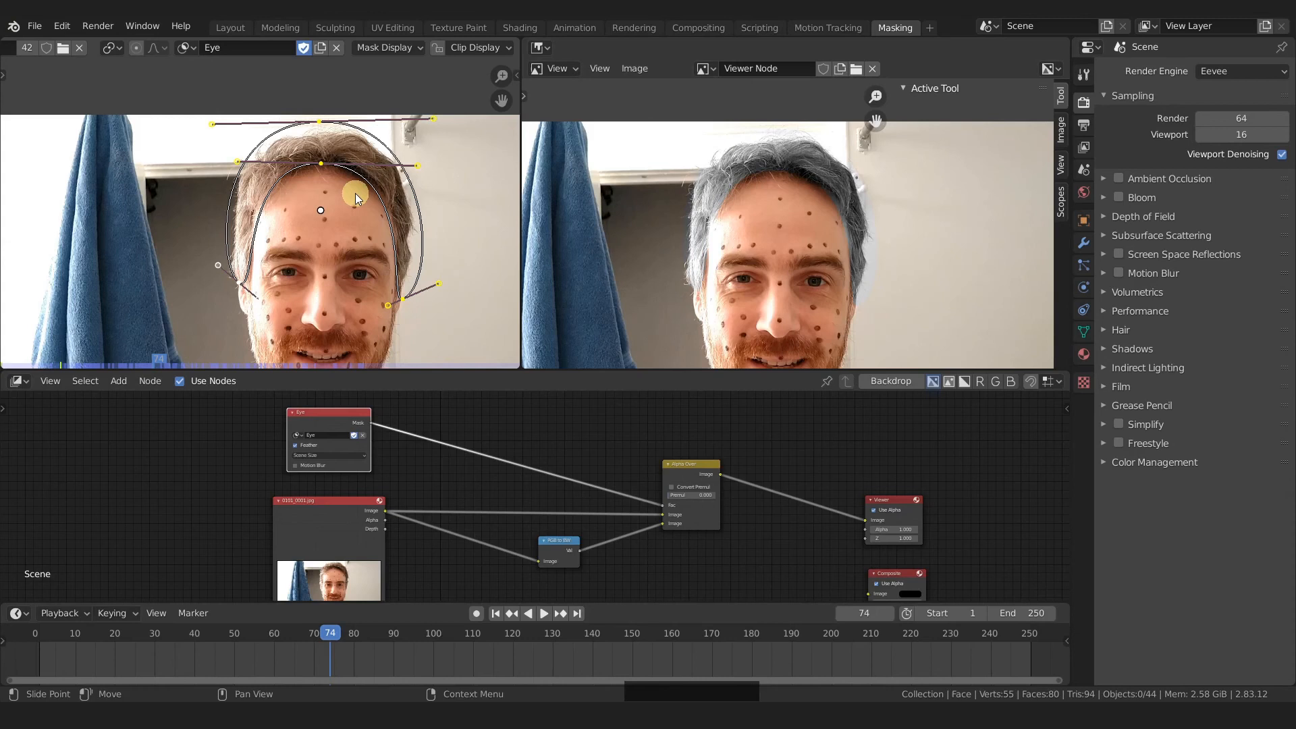
Add a narrow feather to the hair mask and fine-tune its crown, hairline and temple points and handles.
key(alt+s)
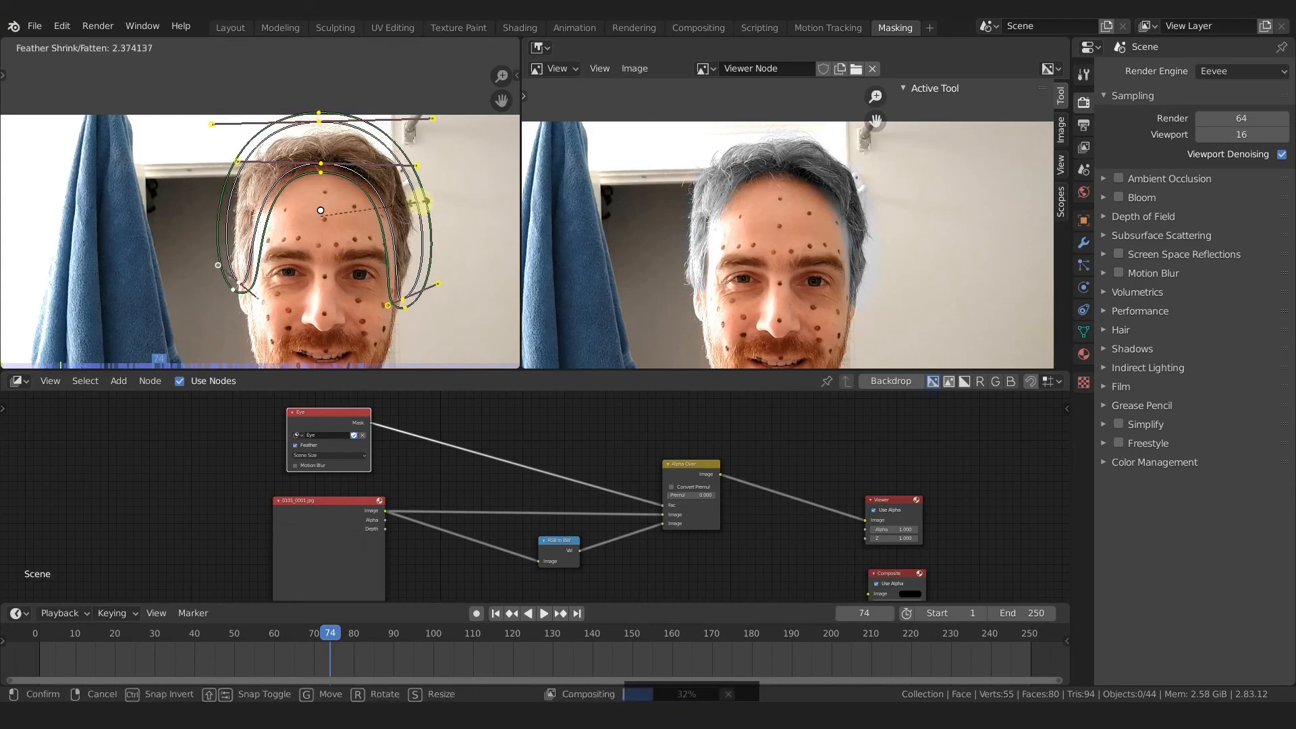
click(383, 171)
drag(319, 122, 314, 136)
drag(218, 266, 235, 268)
drag(323, 176, 319, 157)
drag(438, 284, 424, 284)
drag(414, 165, 429, 165)
scroll(844, 243, down, 4)
scroll(852, 249, up, 5)
scroll(706, 294, down, 2)
Add a Color Balance node between RGB to BW and Alpha Over's second Image input, making room by moving the RGB to BW node.
drag(561, 544, 490, 548)
key(shift+a)
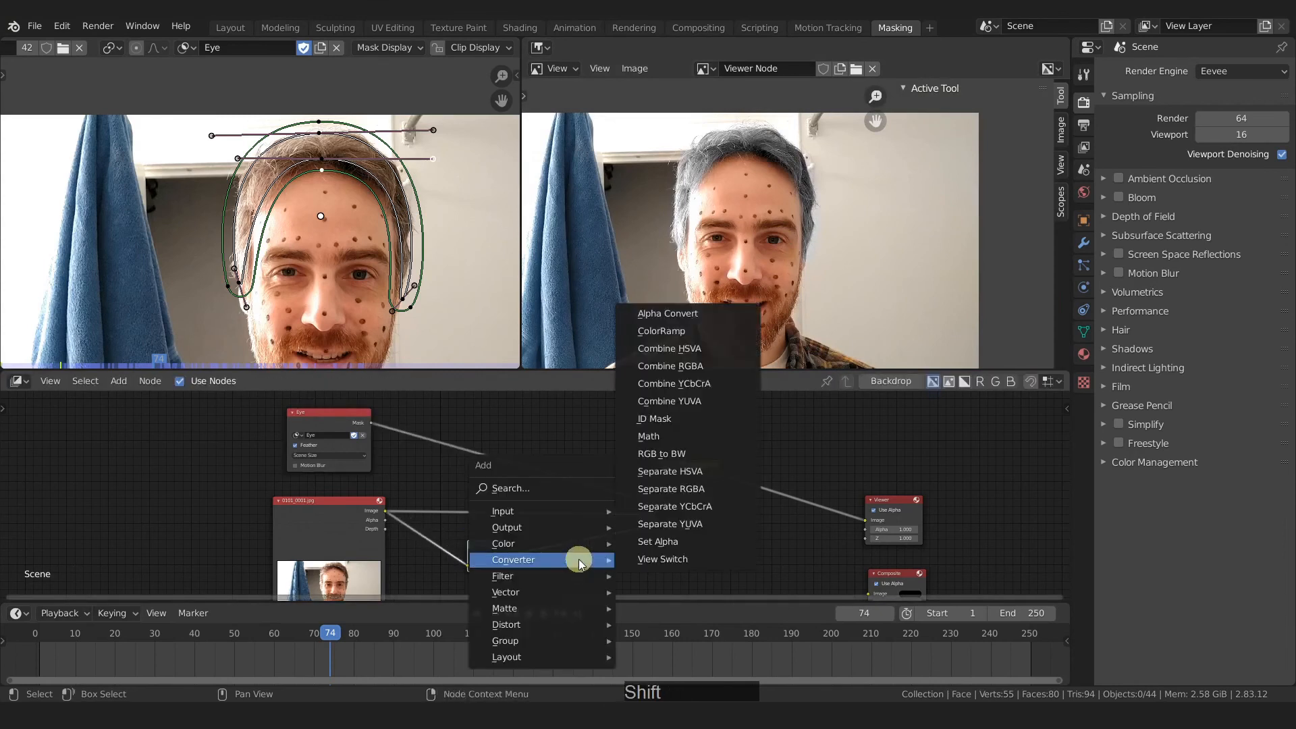
mouse_move(574, 543)
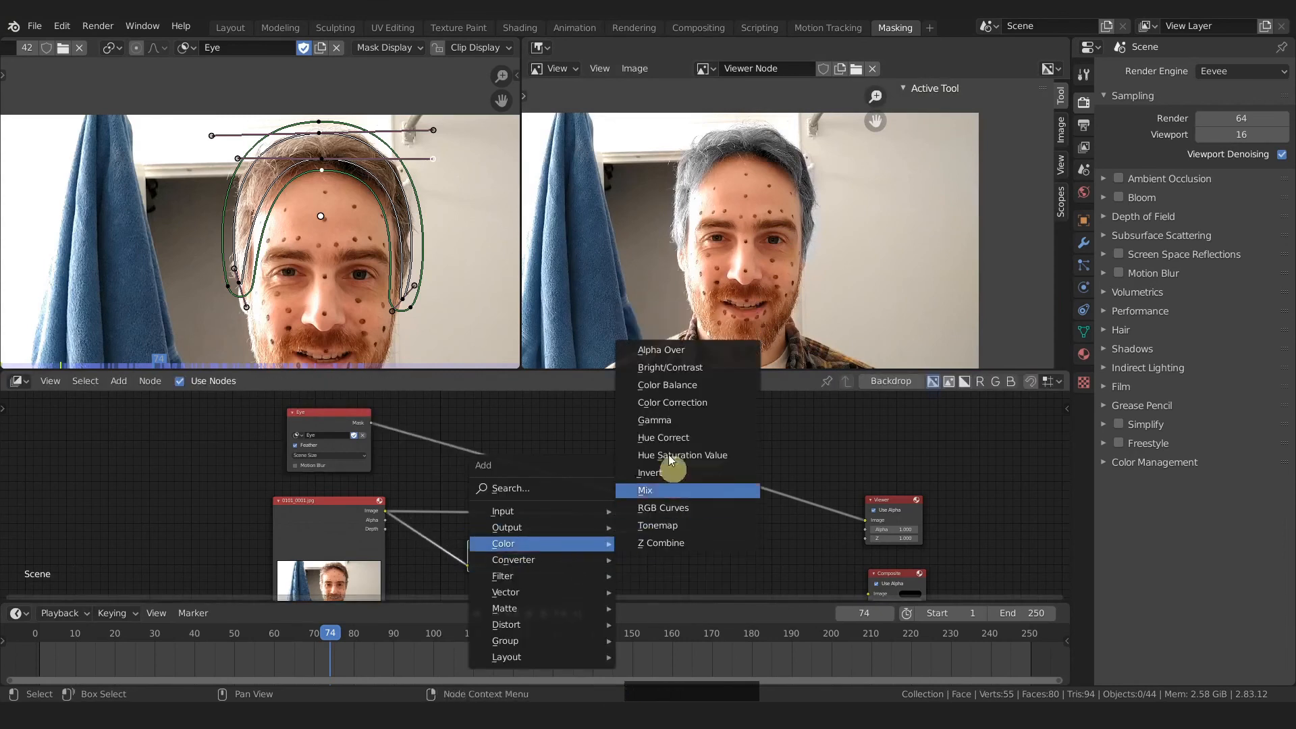
click(673, 386)
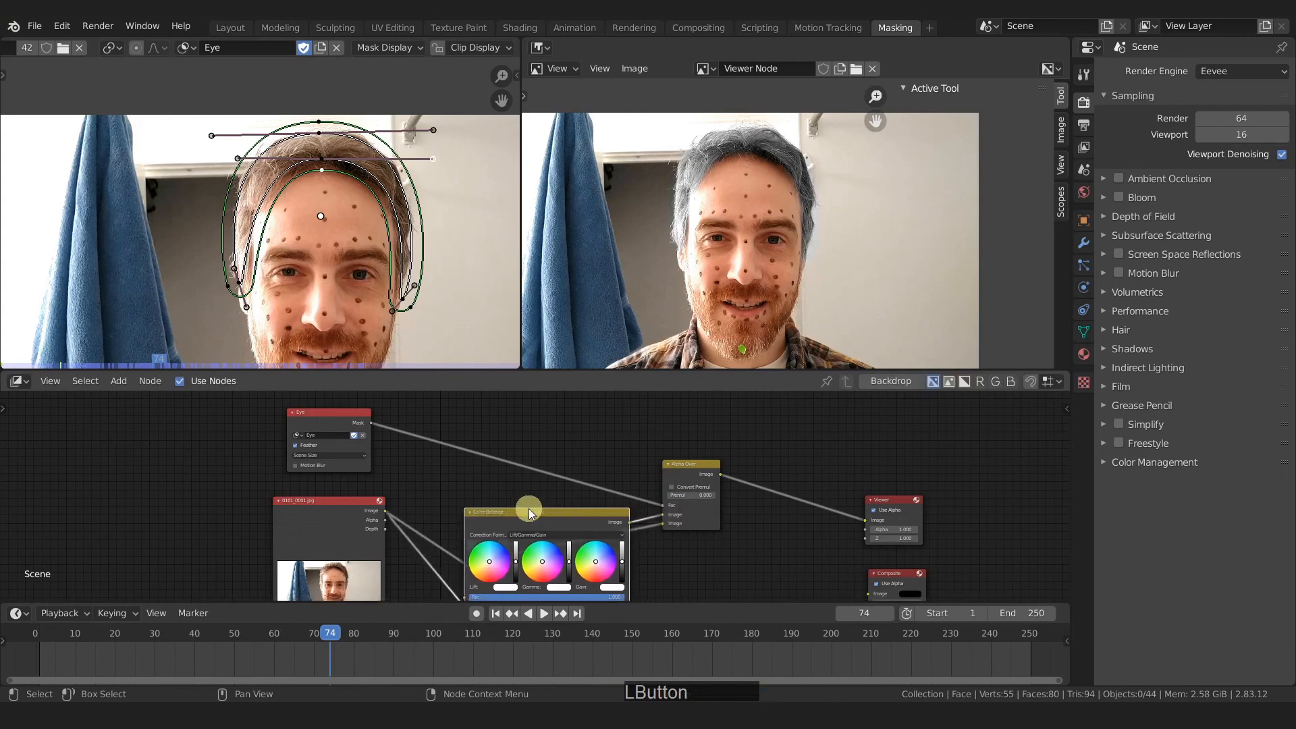
click(523, 463)
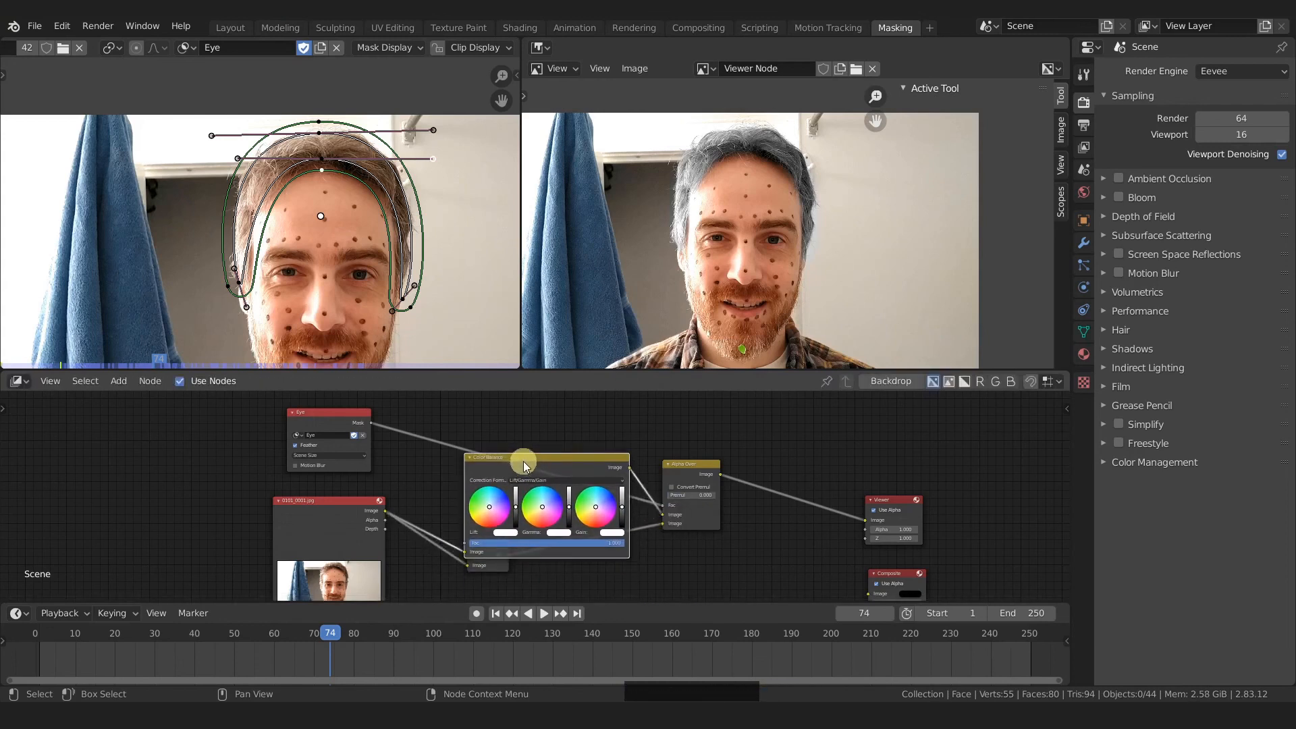
alt+drag(545, 463, 608, 538)
Shift the Color Balance node's Gamma colour slightly toward a warm yellow tint.
middle_drag(649, 547, 620, 483)
scroll(663, 505, up, 6)
middle_drag(733, 523, 668, 527)
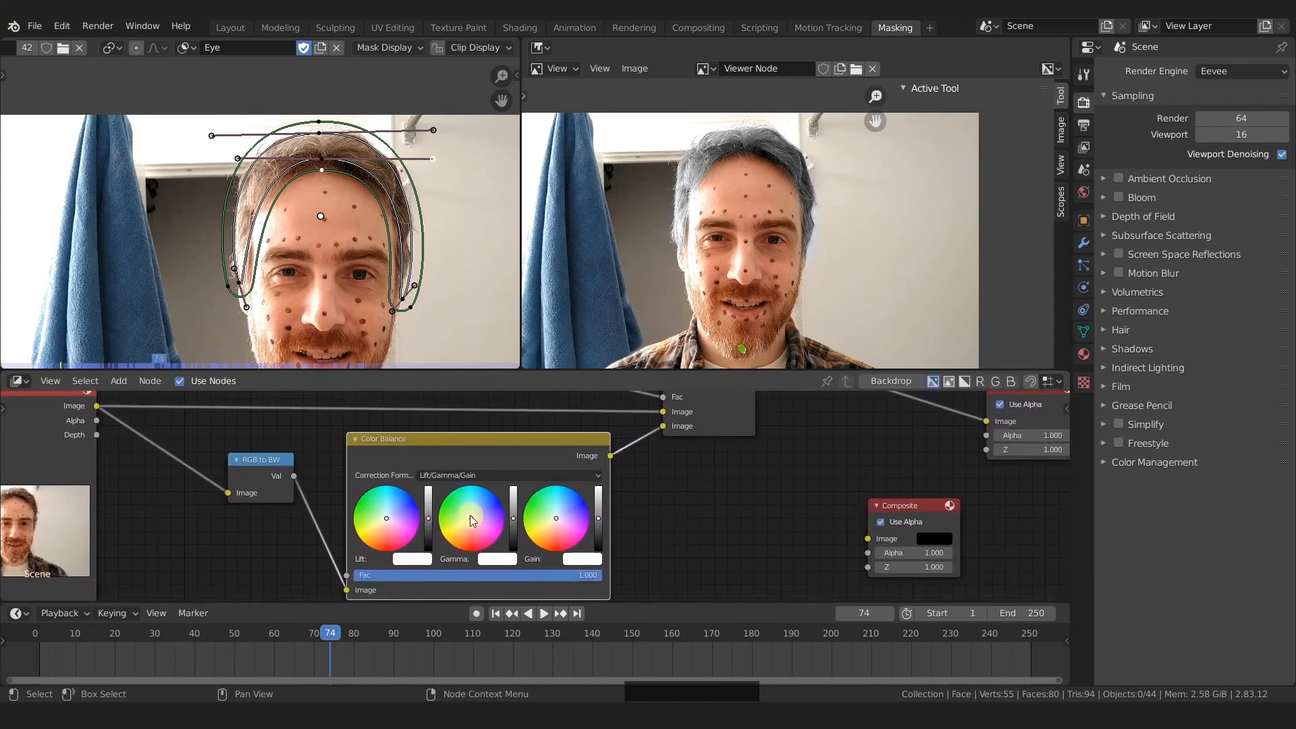
drag(469, 516, 461, 525)
Check the aged face in the Layout workspace, return to Masking, and examine the tinted hair up close.
click(232, 28)
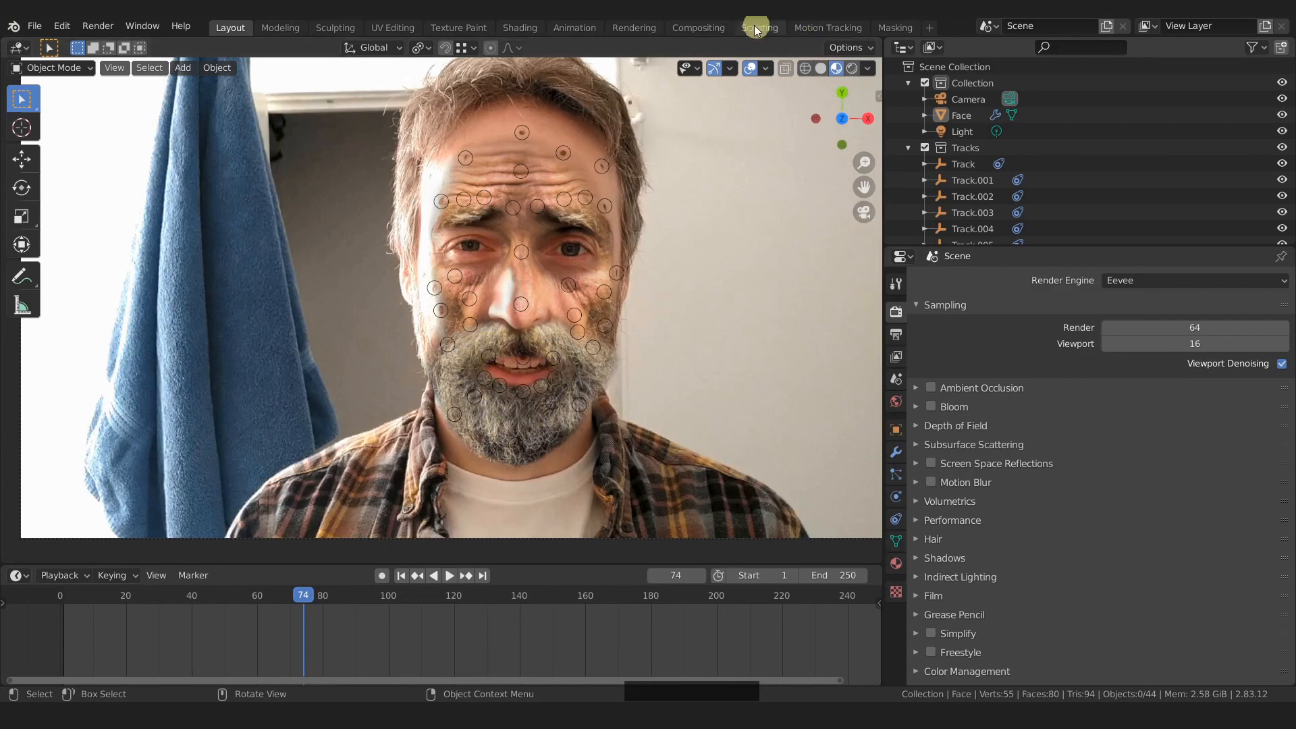
click(903, 32)
scroll(796, 162, up, 2)
middle_drag(776, 158, 814, 189)
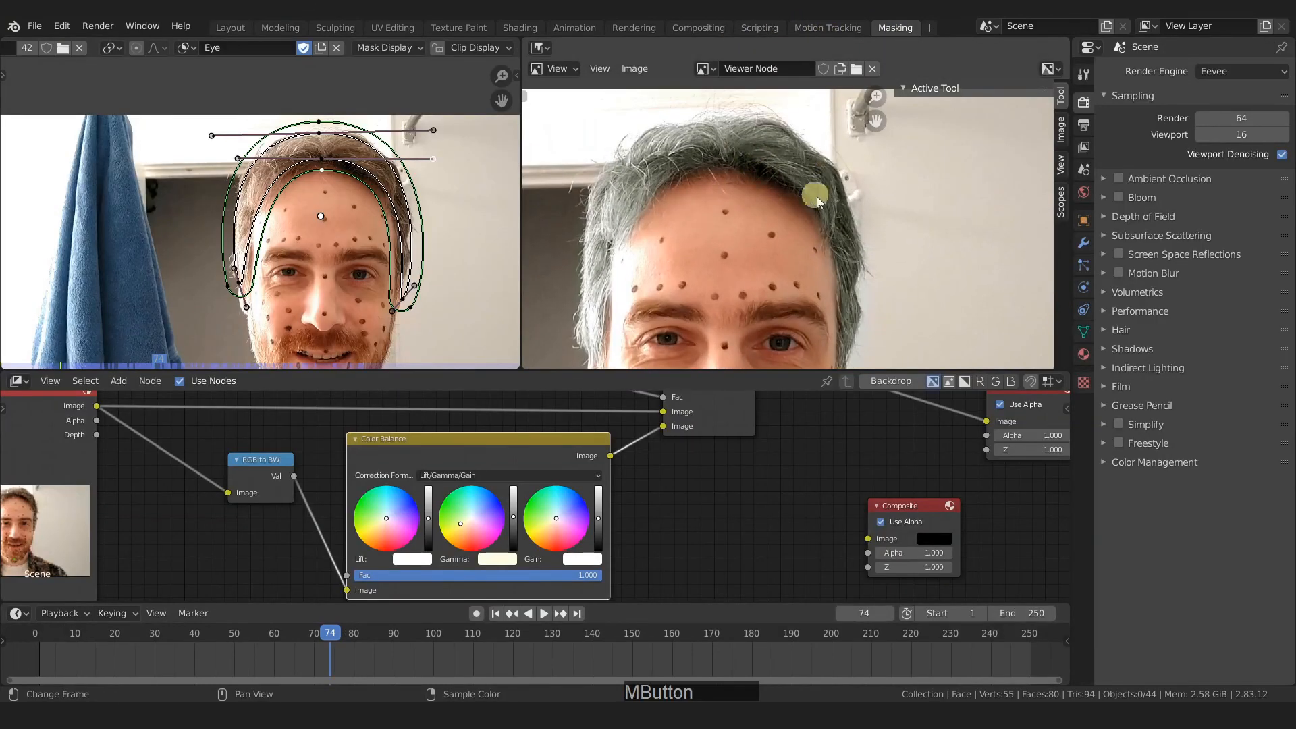
Slightly raise the brightness of Gamma and Gain in the Color Balance node.
scroll(846, 304, down, 1)
middle_drag(827, 289, 800, 226)
scroll(599, 396, down, 1)
drag(519, 507, 519, 502)
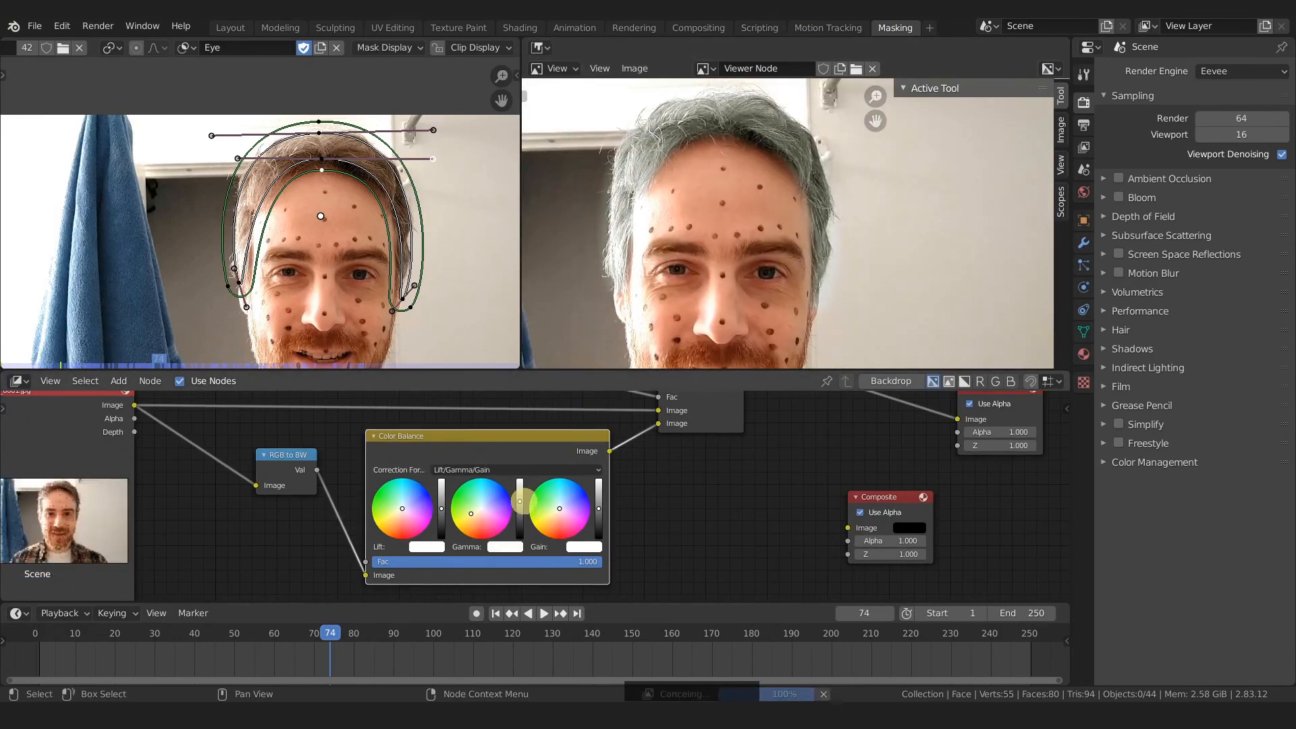
mouse_move(598, 506)
mouse_down()
mouse_move(599, 519)
mouse_move(599, 504)
mouse_up()
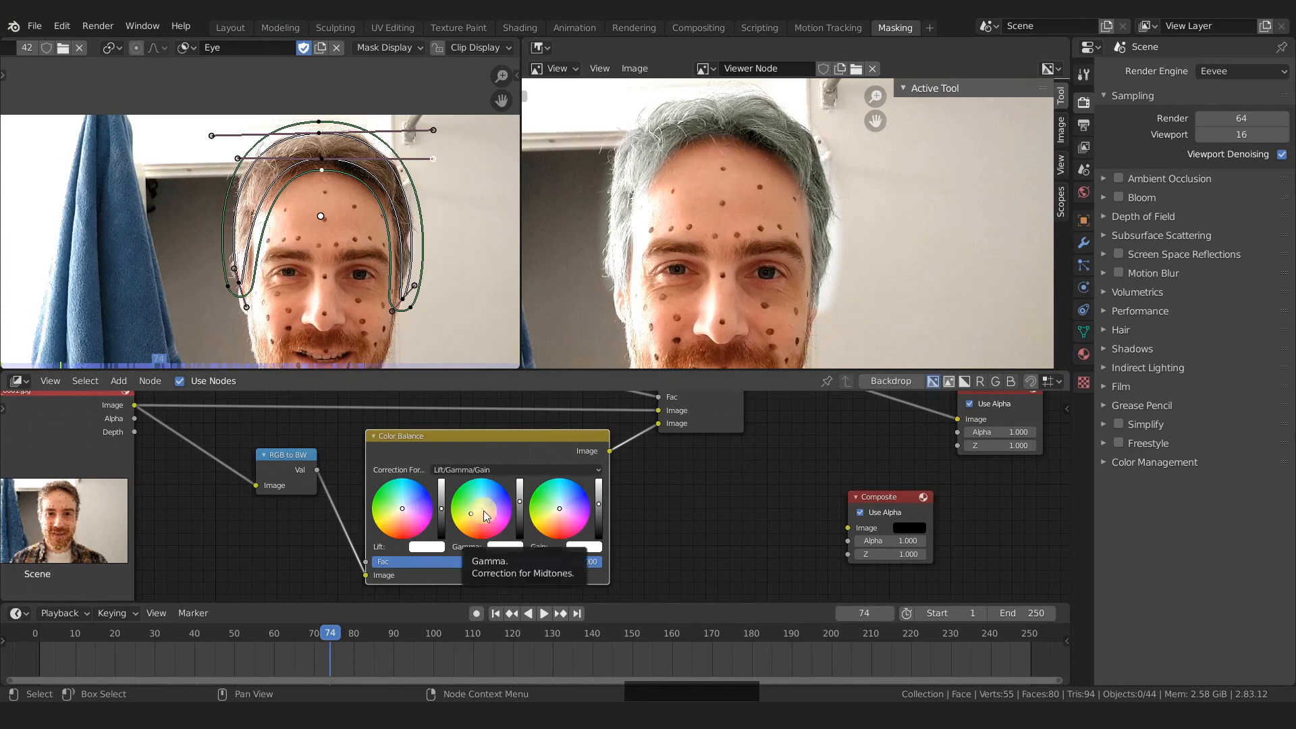
Shift the Gain and Gamma colours of the Color Balance node slightly to give the hair a pinkish-purple tint.
drag(560, 513, 565, 520)
drag(472, 513, 484, 516)
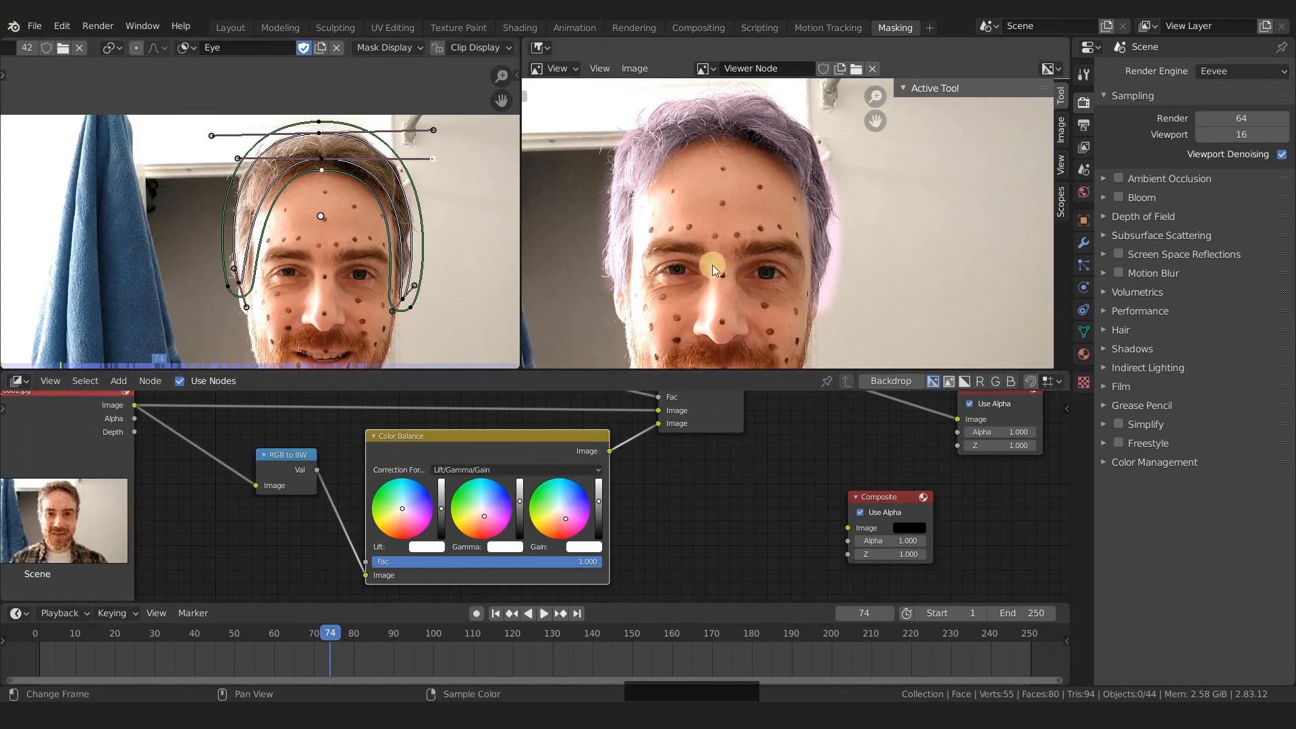
Examine the tinted hair in the Viewer Node image, comparing the colour spill along both sides and the top of the head with the mask outline.
scroll(667, 262, down, 4)
scroll(702, 266, up, 2)
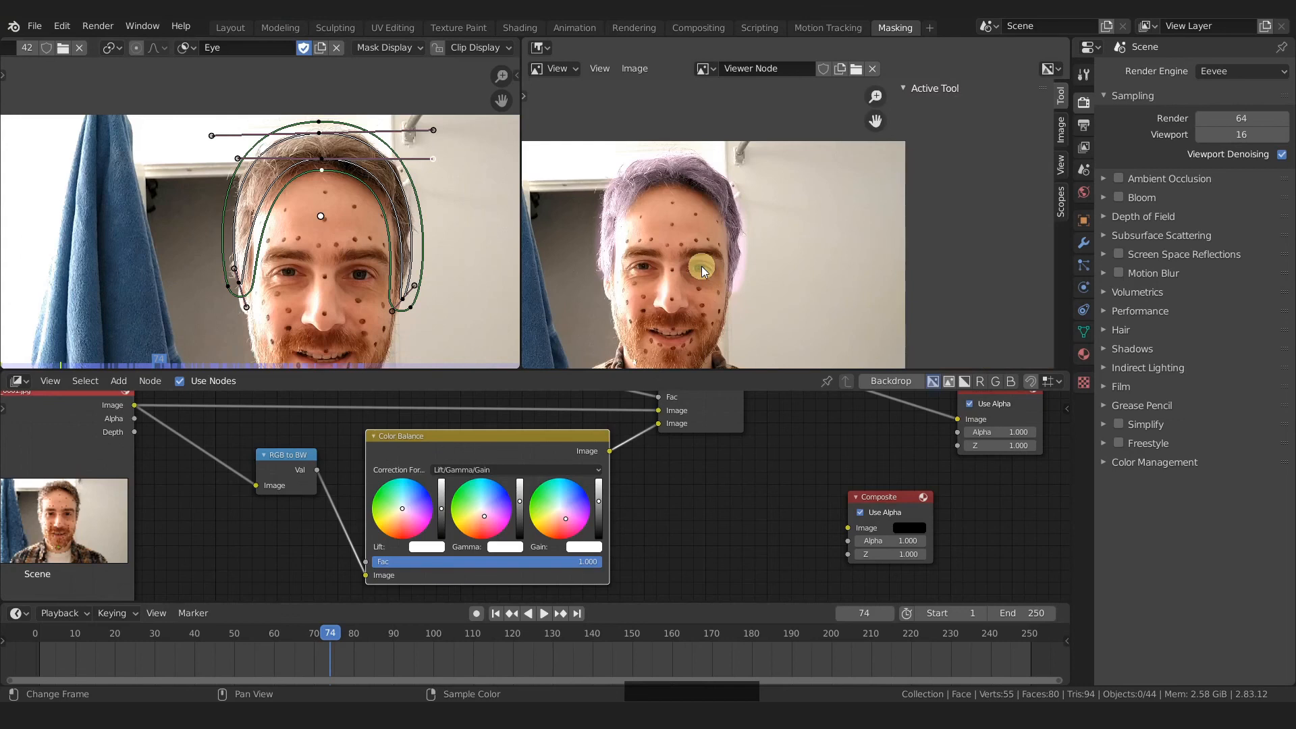
middle_drag(681, 200, 751, 213)
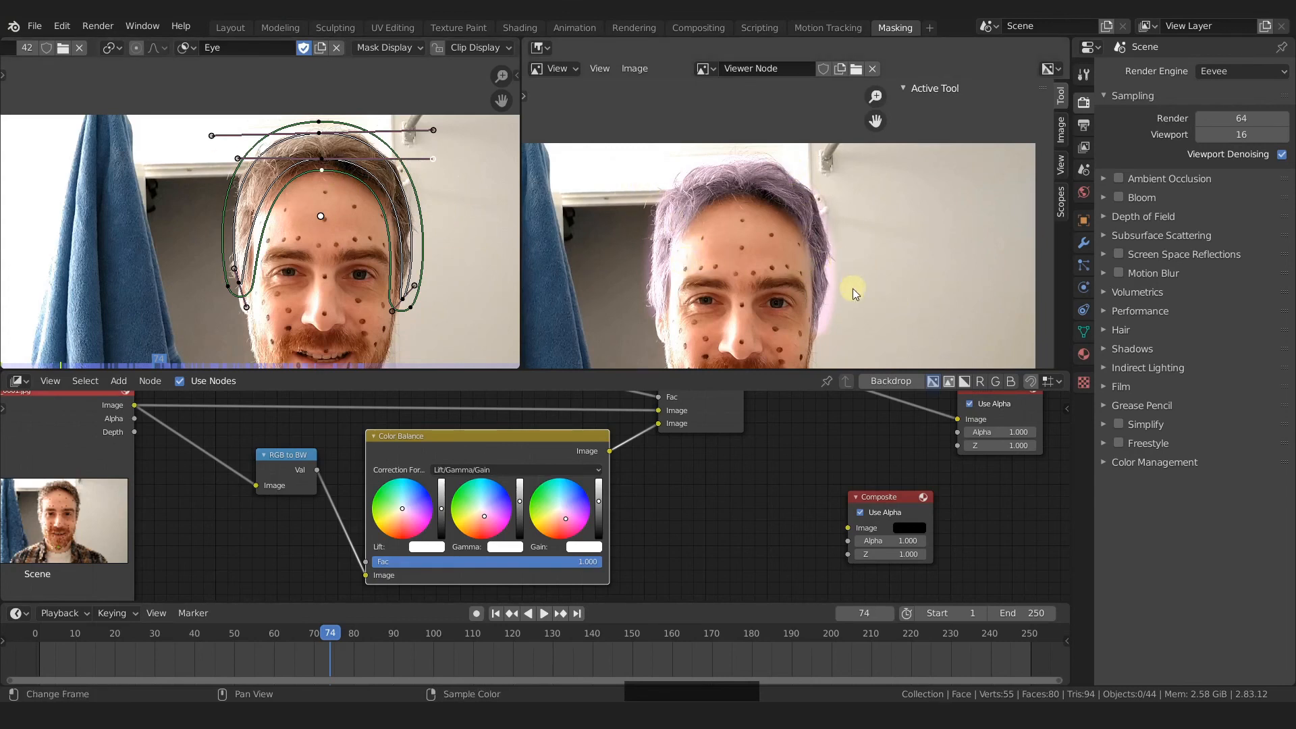
scroll(852, 288, up, 5)
scroll(794, 299, down, 2)
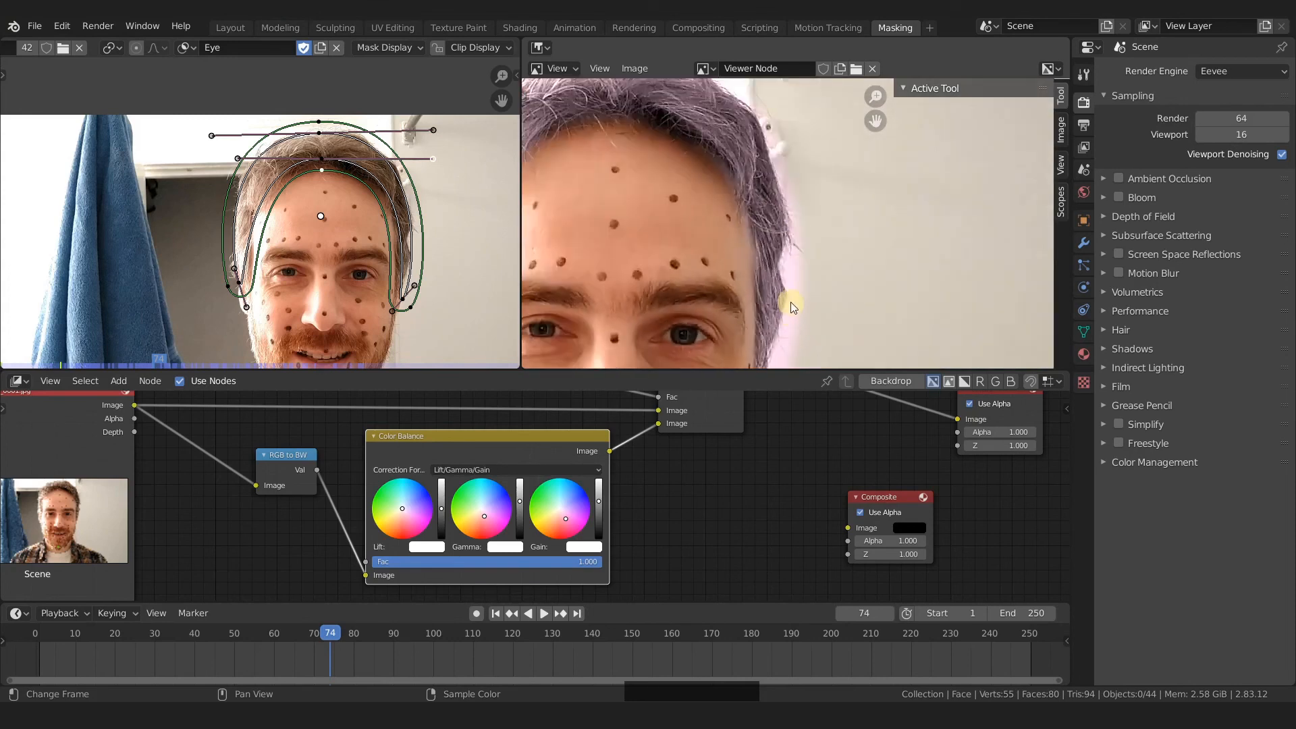
scroll(403, 221, up, 1)
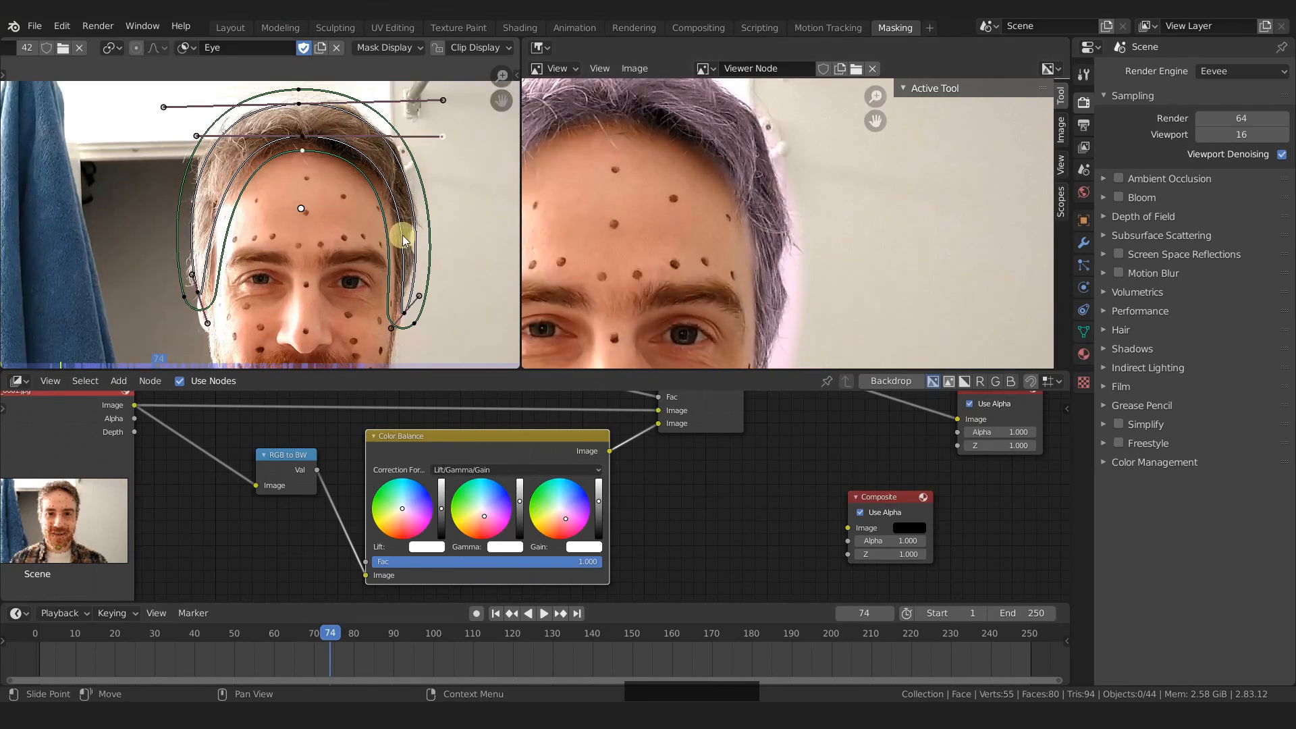
middle_drag(787, 283, 756, 209)
middle_drag(753, 155, 806, 299)
middle_drag(707, 157, 823, 173)
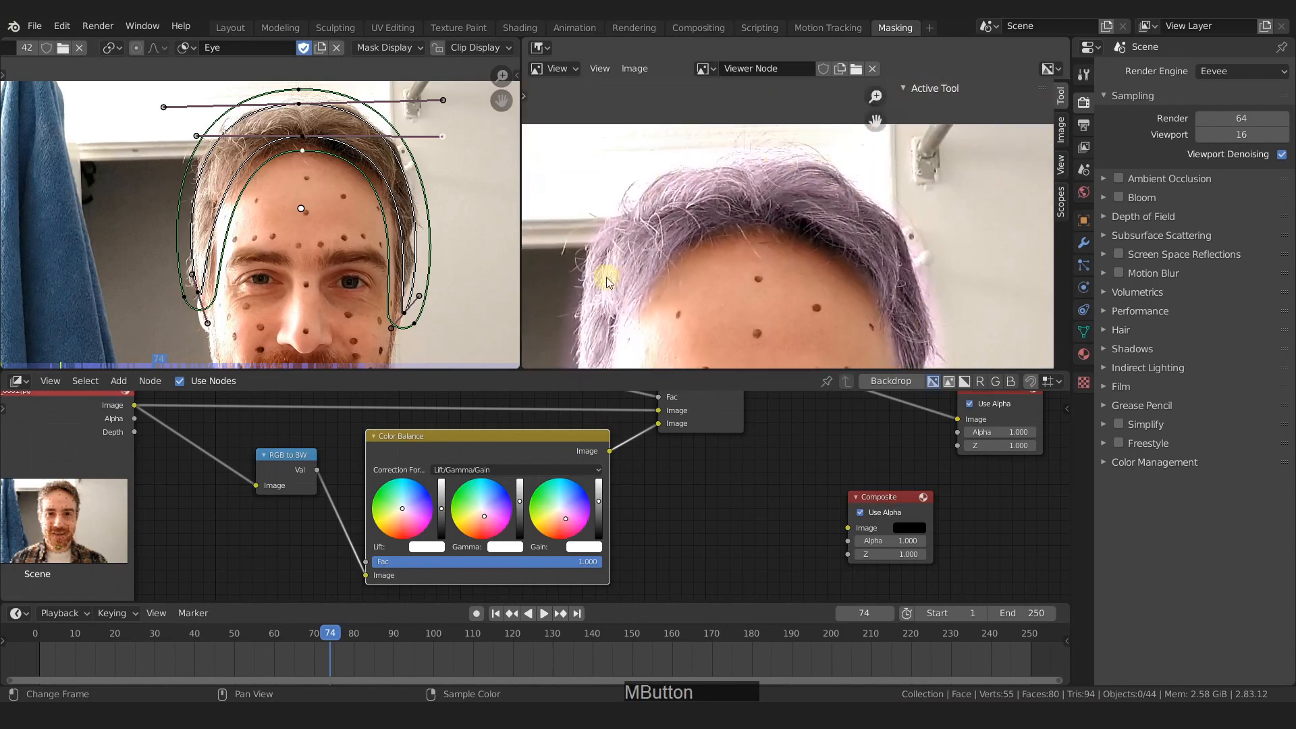
middle_drag(610, 276, 674, 162)
mouse_move(631, 323)
middle_down()
mouse_move(614, 229)
mouse_move(594, 297)
mouse_move(628, 328)
middle_up()
middle_drag(717, 243, 678, 247)
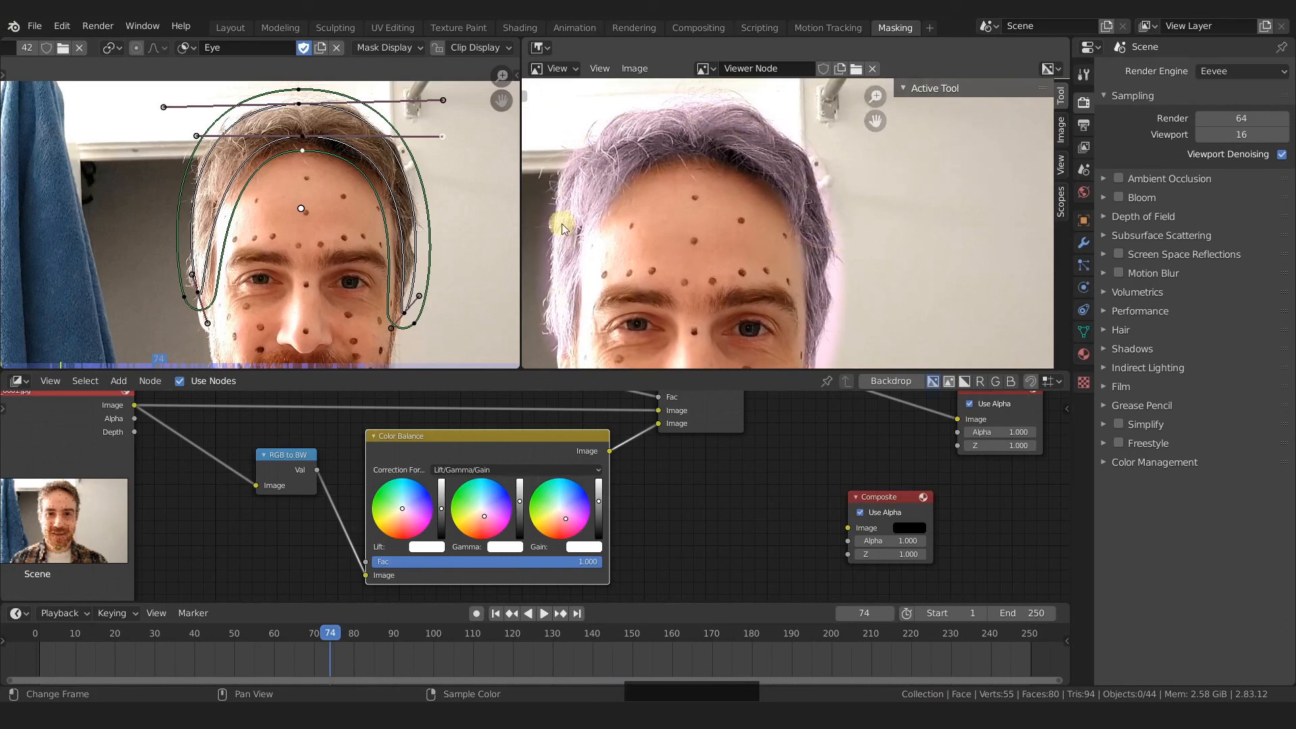
ctrl+middle_drag(574, 228, 654, 201)
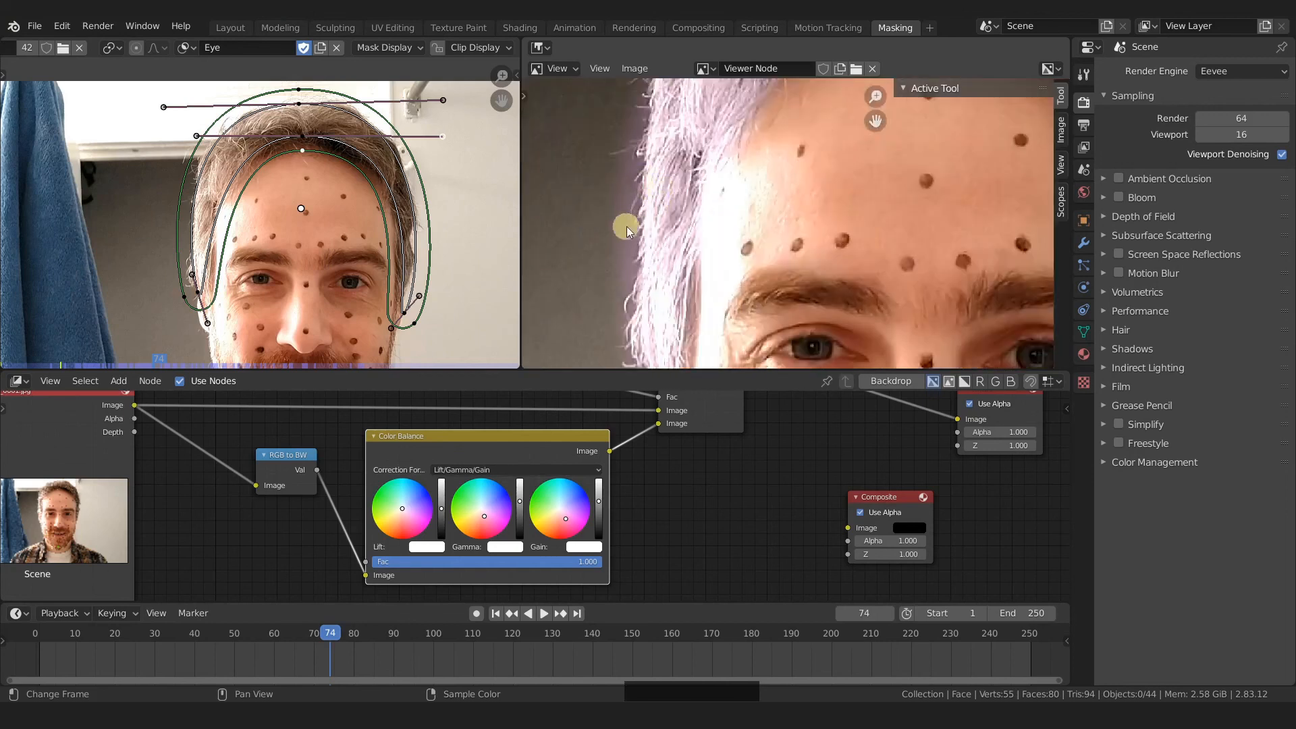
ctrl+middle_drag(629, 141, 726, 142)
middle_drag(594, 174, 614, 168)
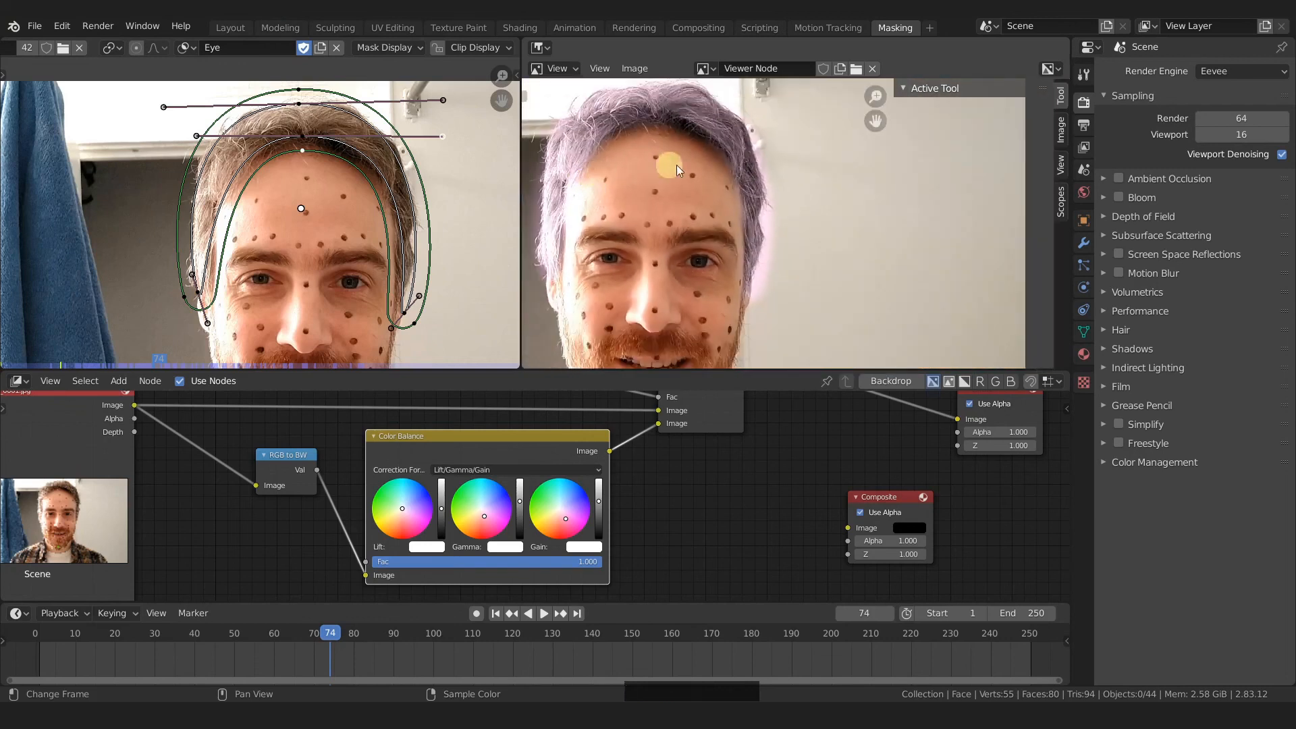